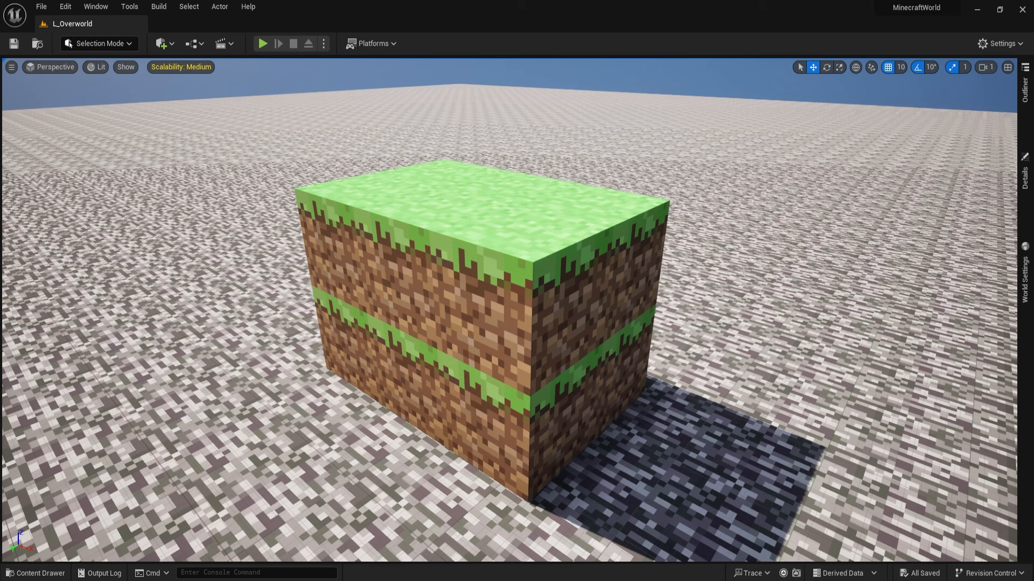
- Import the Foliage FBX static mesh and its textures into the Minecraft Assets folder using the default import options
{"action": "right_click_drag", "start_coordinate": [509, 310], "coordinate": [520, 334]}
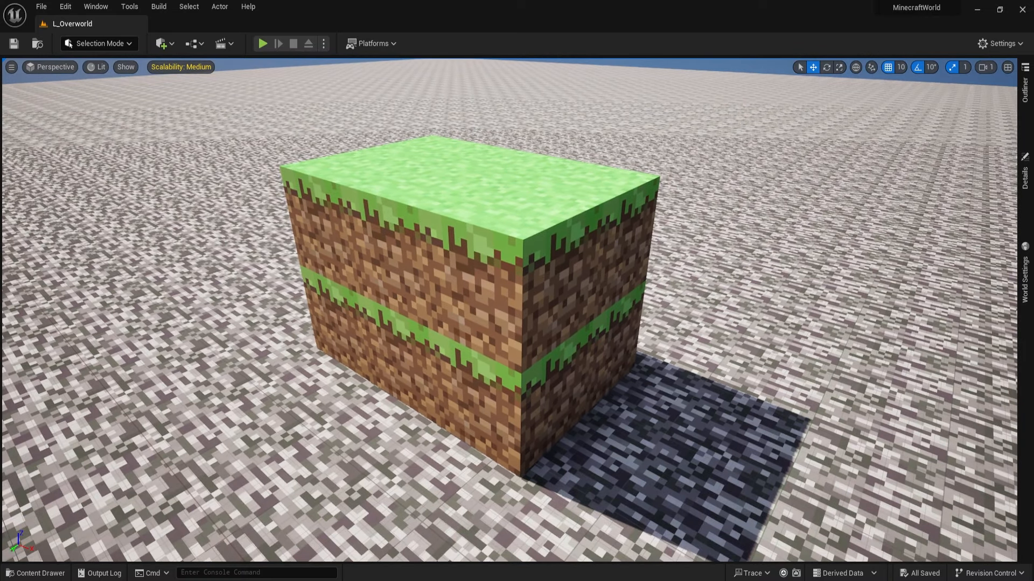
{"action": "key", "text": "ctrl+space"}
{"action": "double_click", "coordinate": [202, 401]}
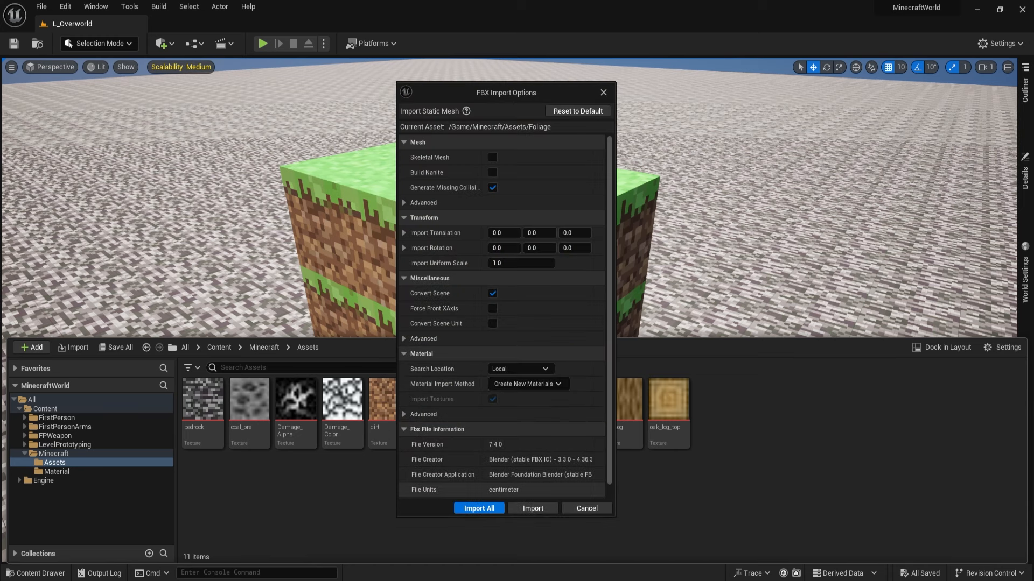
{"action": "left_click", "coordinate": [487, 509]}
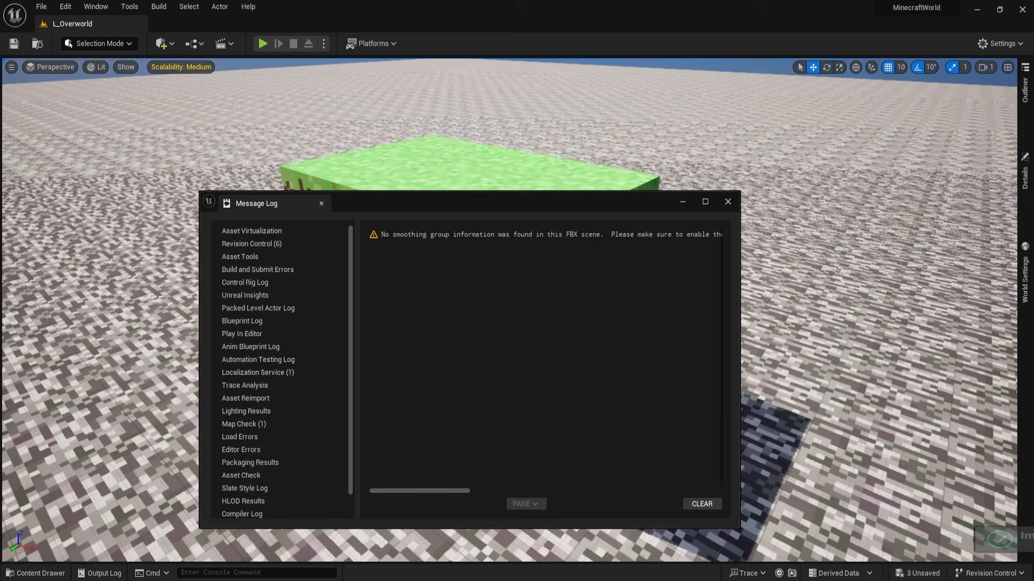
{"action": "left_click", "coordinate": [727, 201]}
- Examine the imported Foliage static mesh from another angle in its mesh editor
{"action": "key", "text": "ctrl+space"}
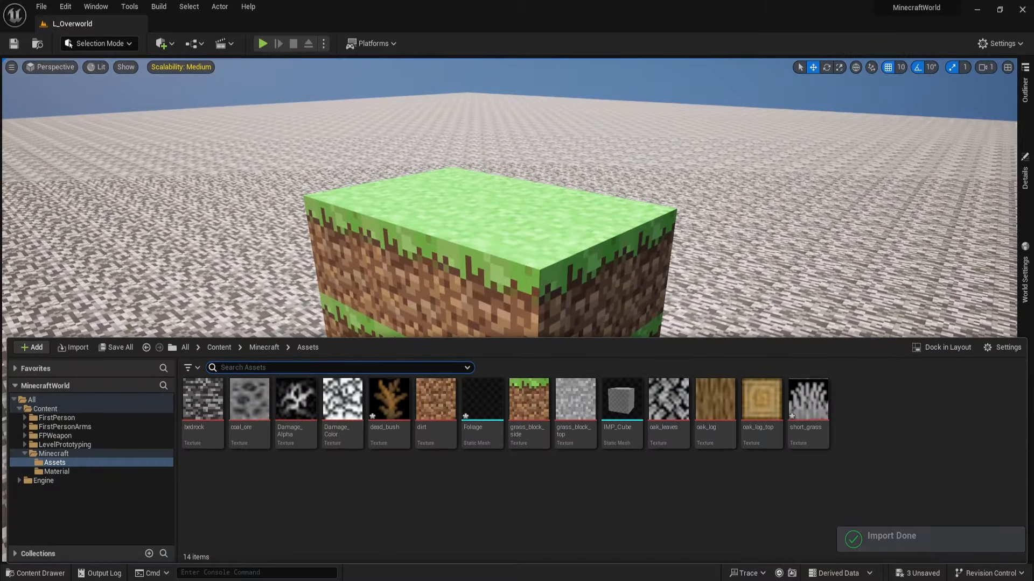
{"action": "left_click", "coordinate": [482, 401]}
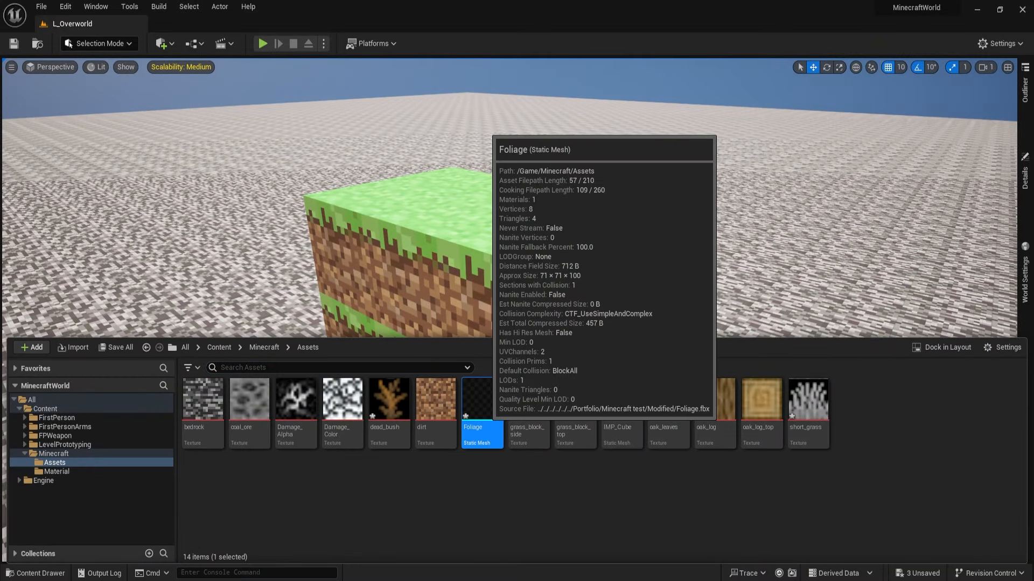
{"action": "double_click", "coordinate": [482, 402]}
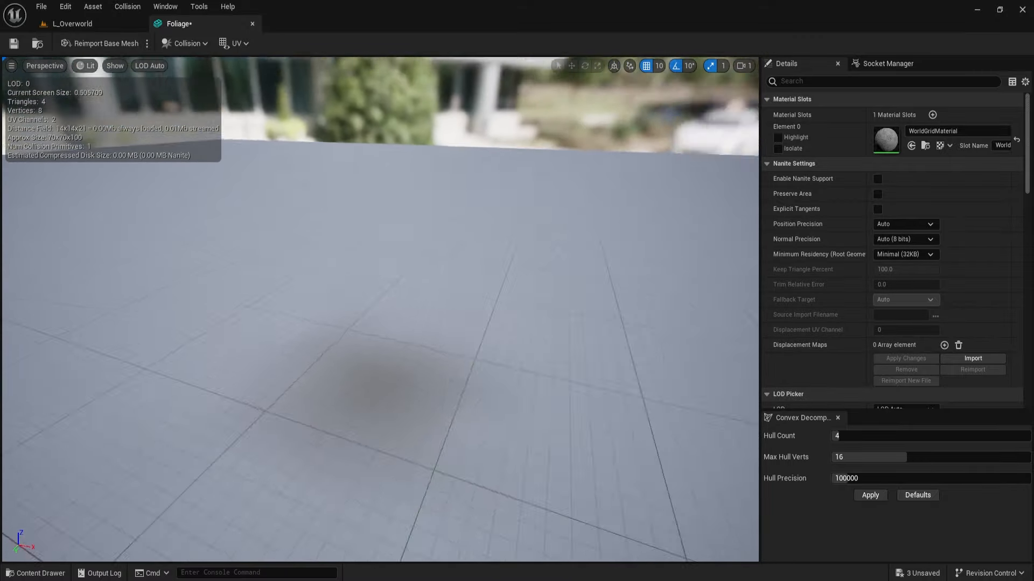
{"action": "left_click_drag", "start_coordinate": [484, 309], "coordinate": [312, 310], "text": "alt"}
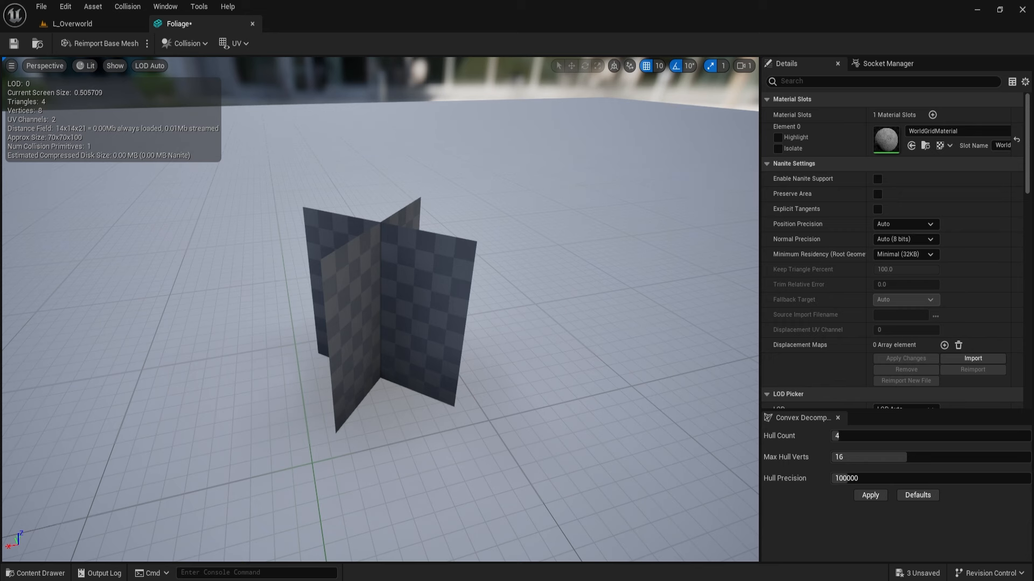
{"action": "left_click", "coordinate": [253, 23]}
- Set the short_grass texture's Filter to Nearest
{"action": "key", "text": "ctrl+space"}
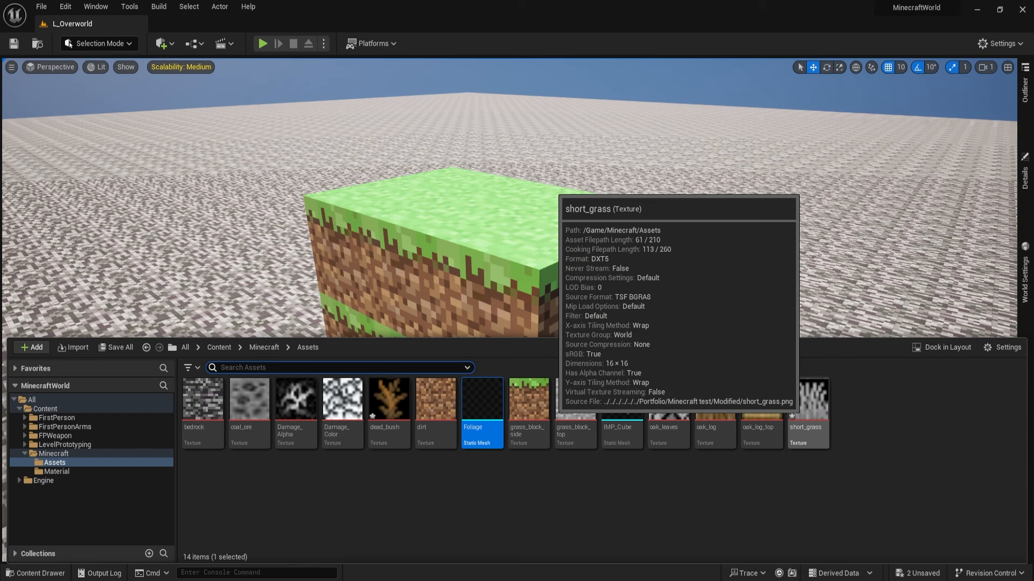
{"action": "double_click", "coordinate": [808, 418]}
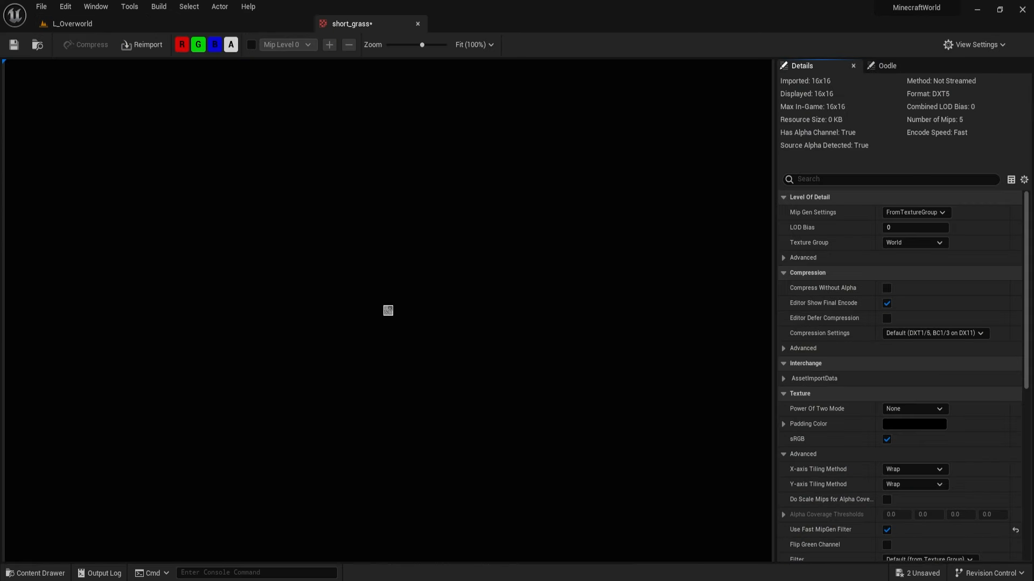
{"action": "scroll", "coordinate": [886, 311], "scroll_direction": "down", "scroll_amount": 5}
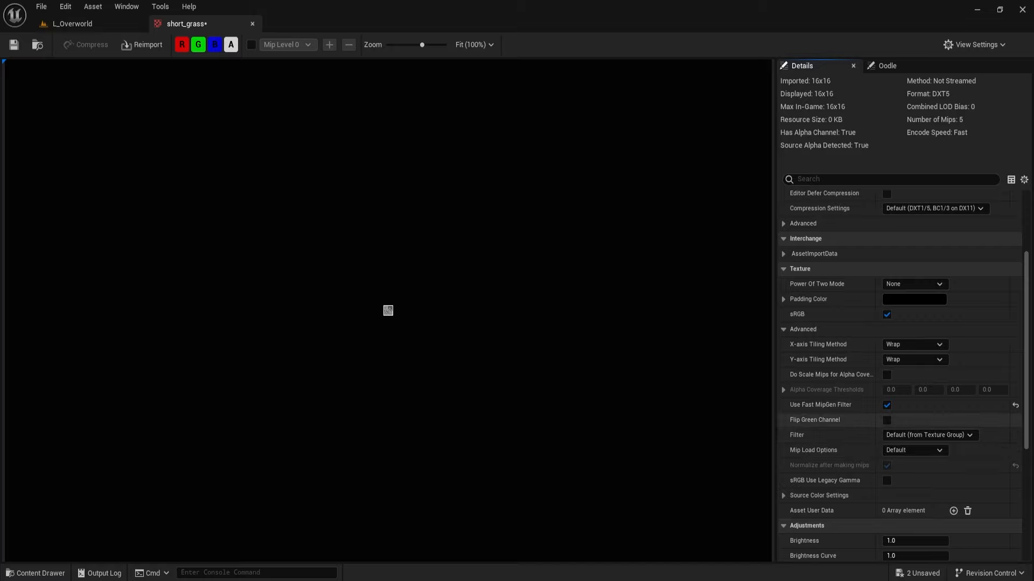
{"action": "left_click", "coordinate": [926, 435]}
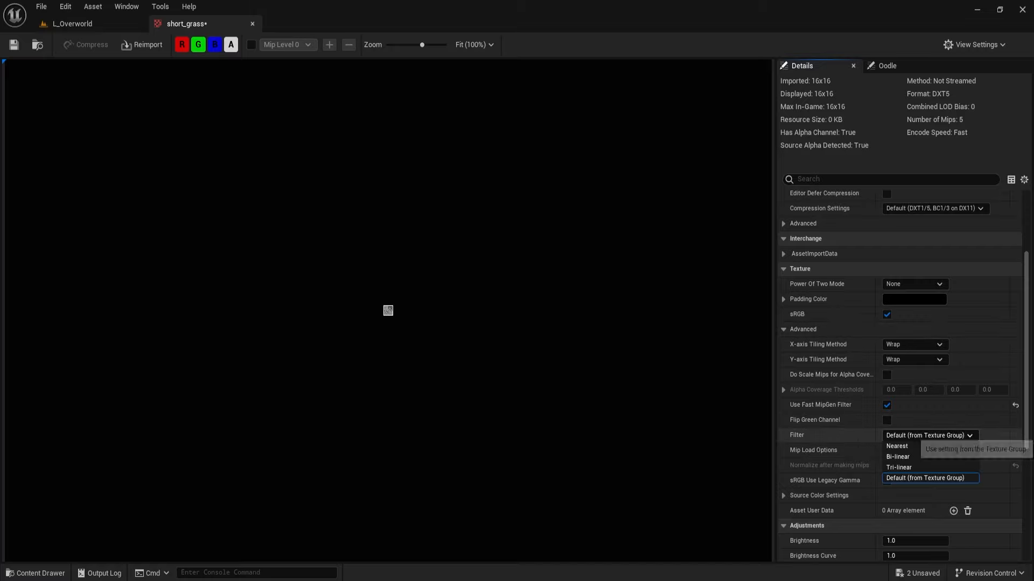
{"action": "left_click", "coordinate": [900, 444]}
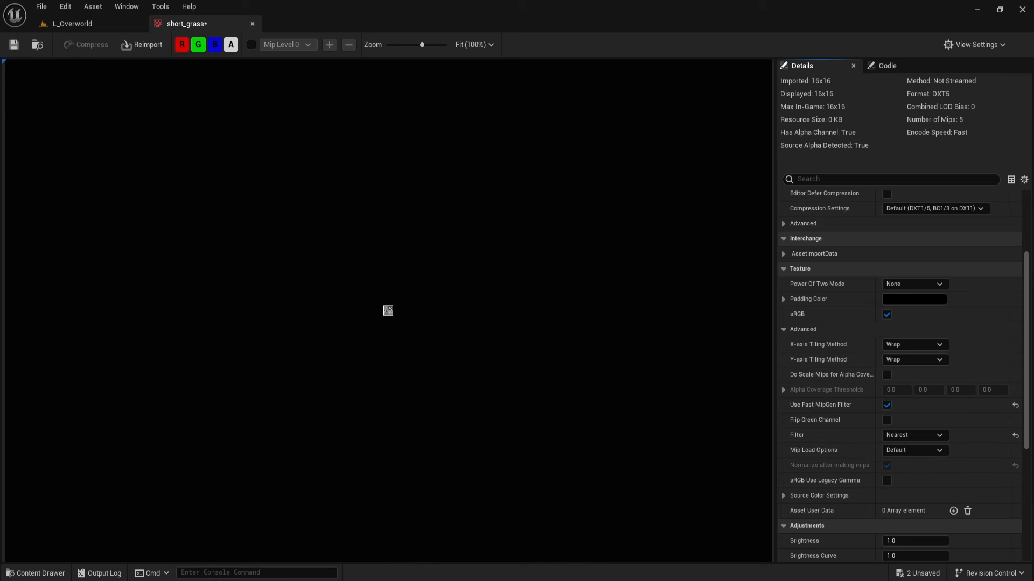
{"action": "left_click", "coordinate": [252, 24]}
- Set the dead_bush texture's Filter to Nearest and save the asset
{"action": "key", "text": "ctrl+space"}
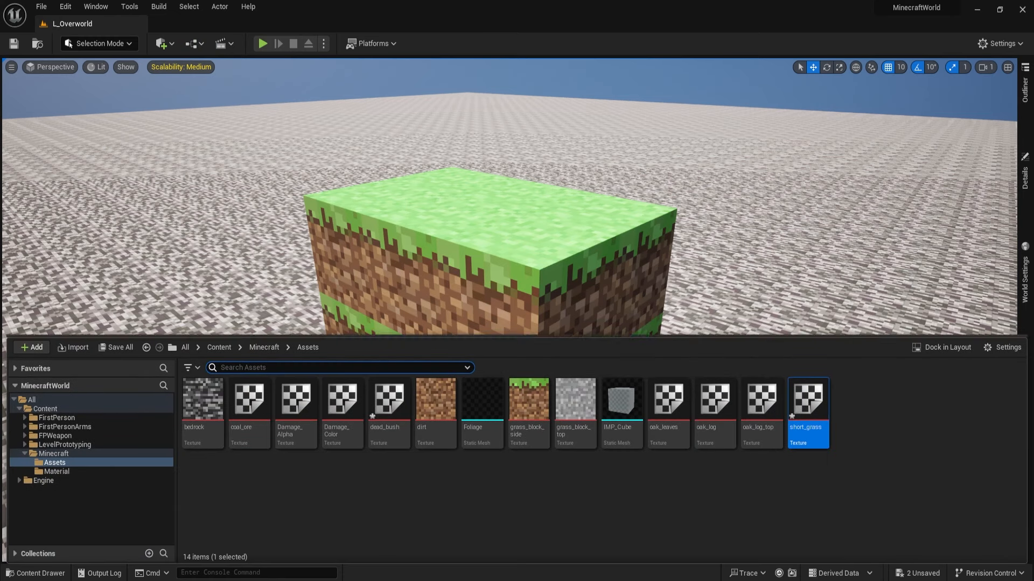
{"action": "double_click", "coordinate": [401, 412]}
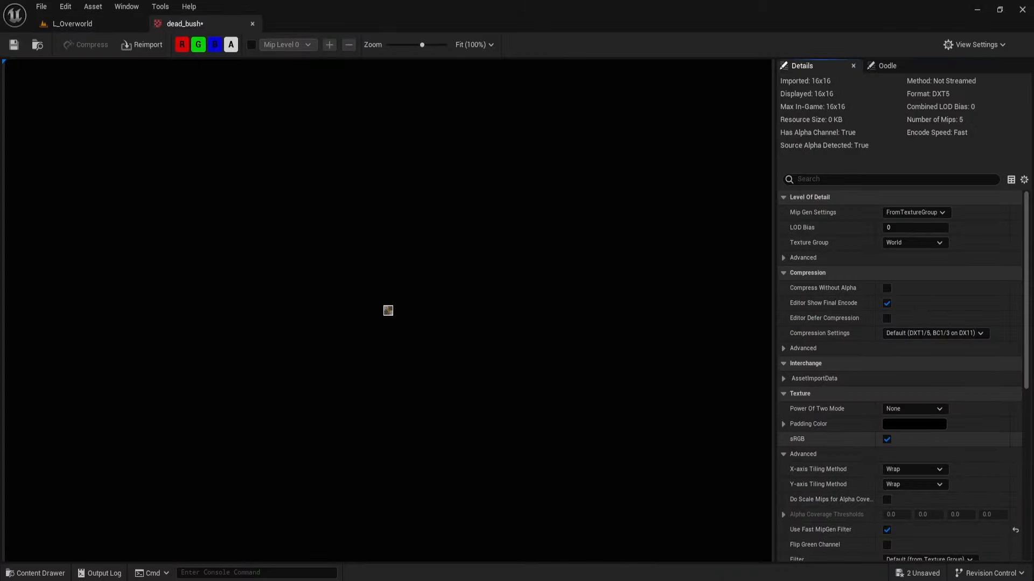
{"action": "scroll", "coordinate": [927, 485], "scroll_direction": "down", "scroll_amount": 3}
{"action": "left_click", "coordinate": [927, 489]}
{"action": "left_click", "coordinate": [897, 499]}
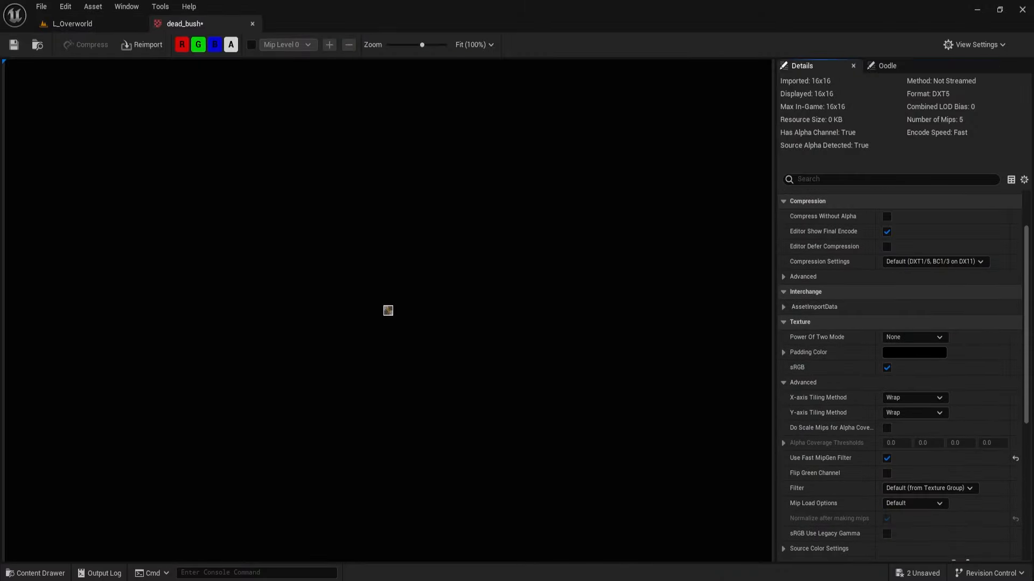
{"action": "key", "text": "ctrl+s"}
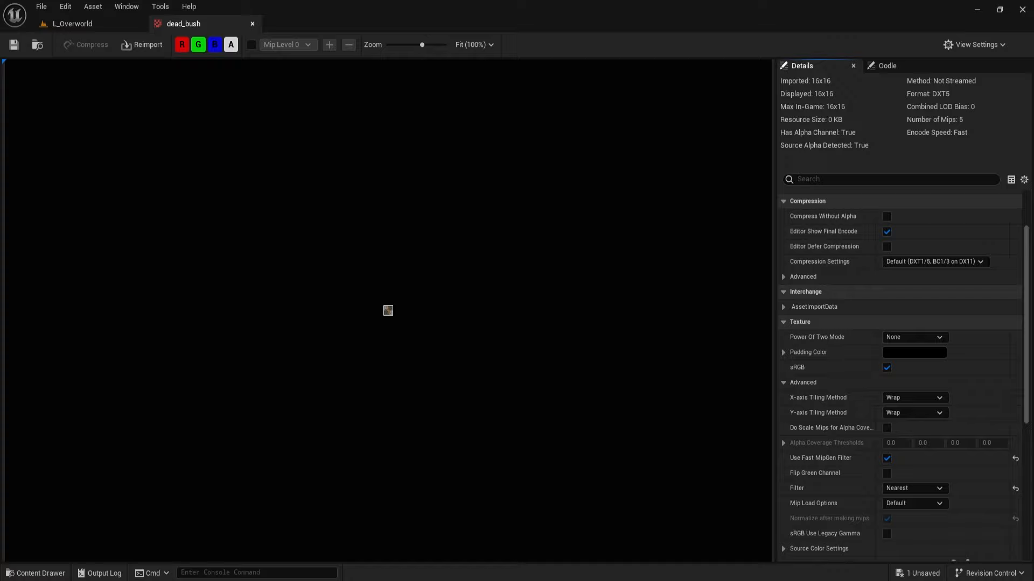
{"action": "left_click", "coordinate": [252, 24]}
{"action": "right_click_drag", "start_coordinate": [517, 302], "coordinate": [509, 323]}
{"action": "key", "text": "ctrl+s"}
- Rename the Foliage static mesh in the Assets folder as IMP_Foliage
{"action": "key", "text": "ctrl+space"}
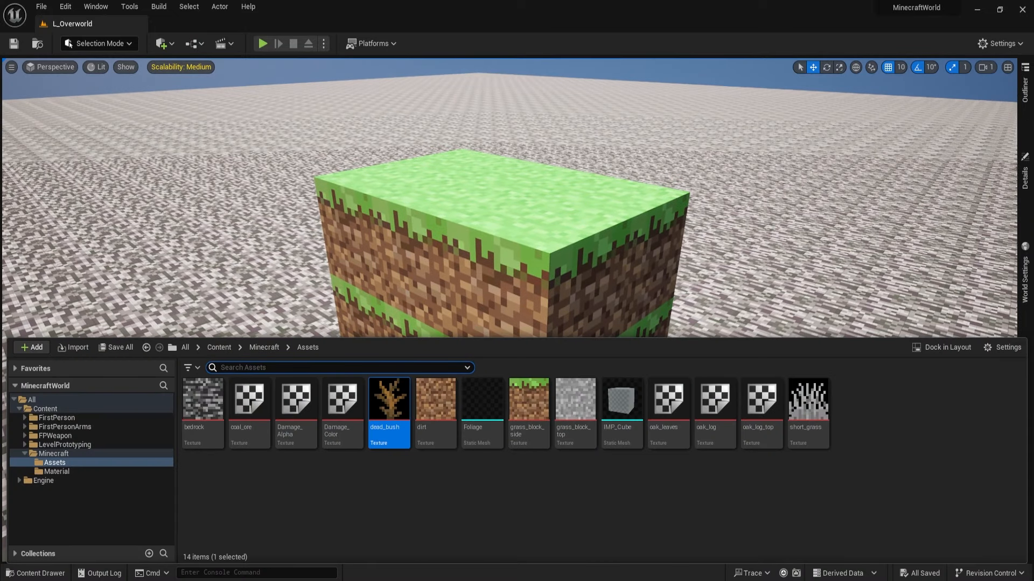
{"action": "key", "text": "Left"}
{"action": "key", "text": "Left"}
{"action": "key", "text": "Left"}
{"action": "key", "text": "Left"}
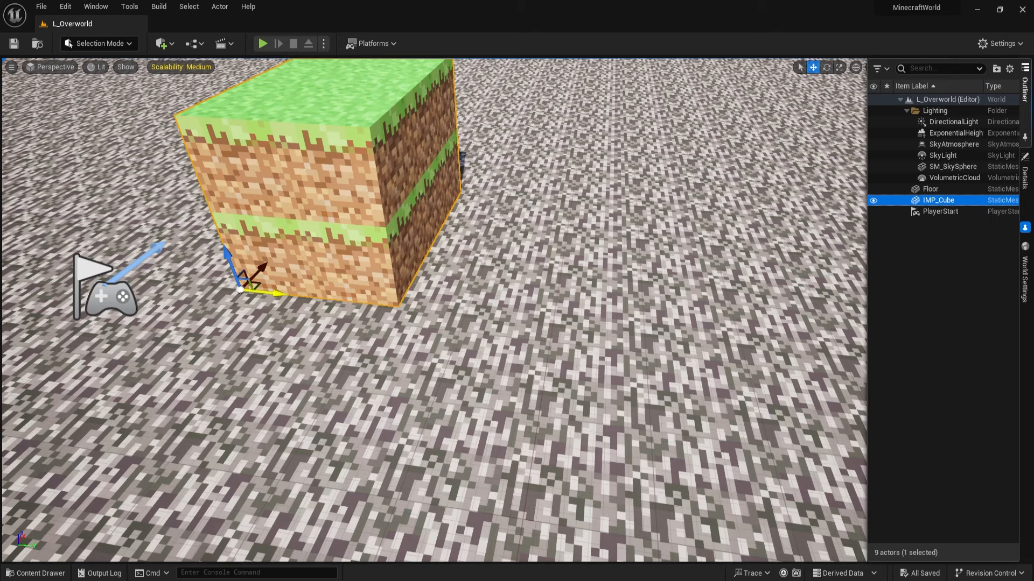
- Duplicate the large grass block beside the original and set the copy's scale to 1, 1, 1
{"action": "left_click_drag", "start_coordinate": [255, 274], "coordinate": [506, 318], "text": "alt"}
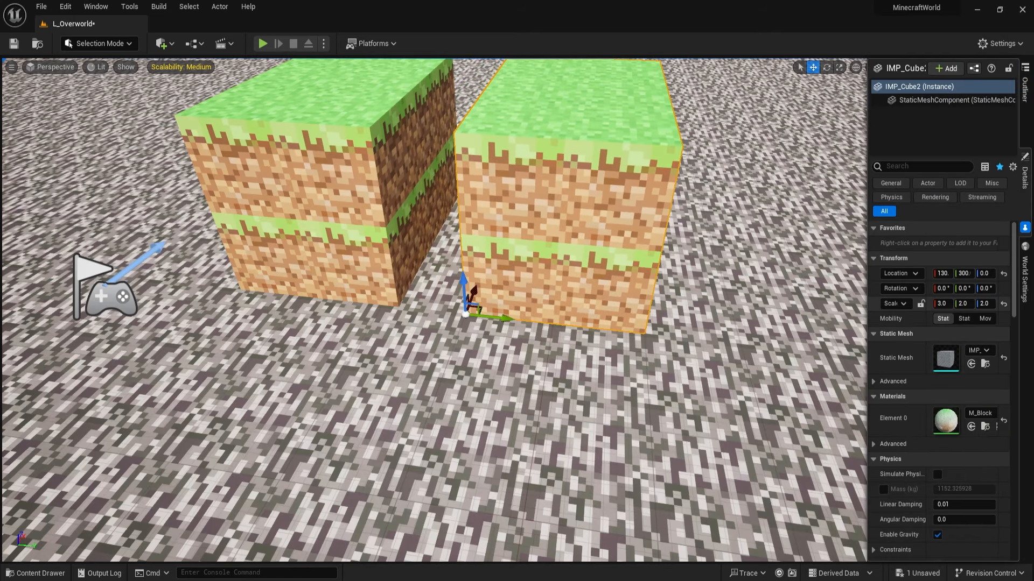
{"action": "left_click", "coordinate": [942, 303]}
{"action": "type", "text": "1"}
{"action": "key", "text": "Tab"}
{"action": "type", "text": "1"}
{"action": "key", "text": "Tab"}
{"action": "type", "text": "1"}
{"action": "key", "text": "Return"}
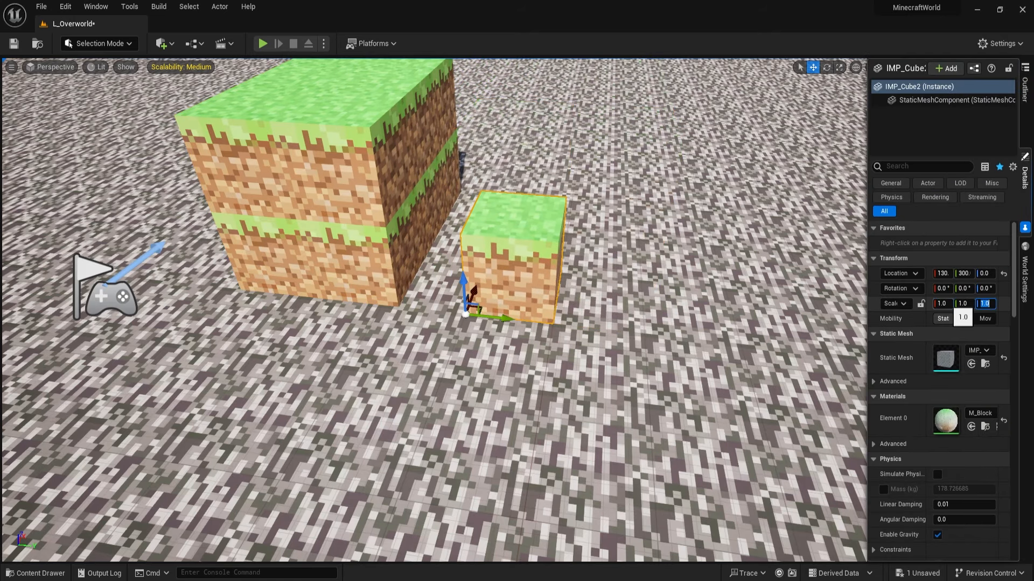
- Replace the static mesh of the small duplicated block with IMP_Foliage
{"action": "right_click_drag", "start_coordinate": [481, 415], "coordinate": [415, 401]}
{"action": "key", "text": "ctrl+space"}
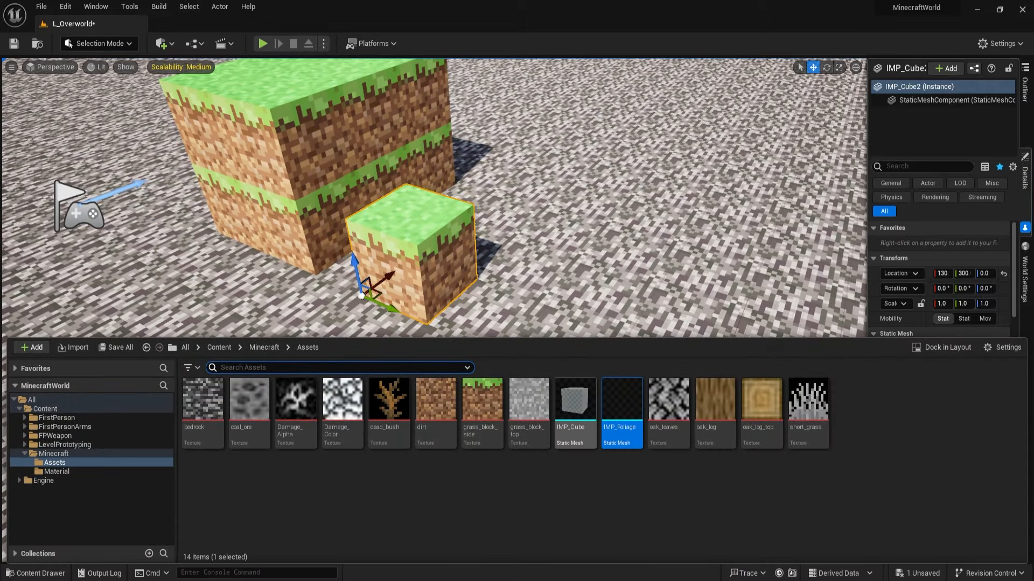
{"action": "left_click_drag", "start_coordinate": [622, 409], "coordinate": [952, 370]}
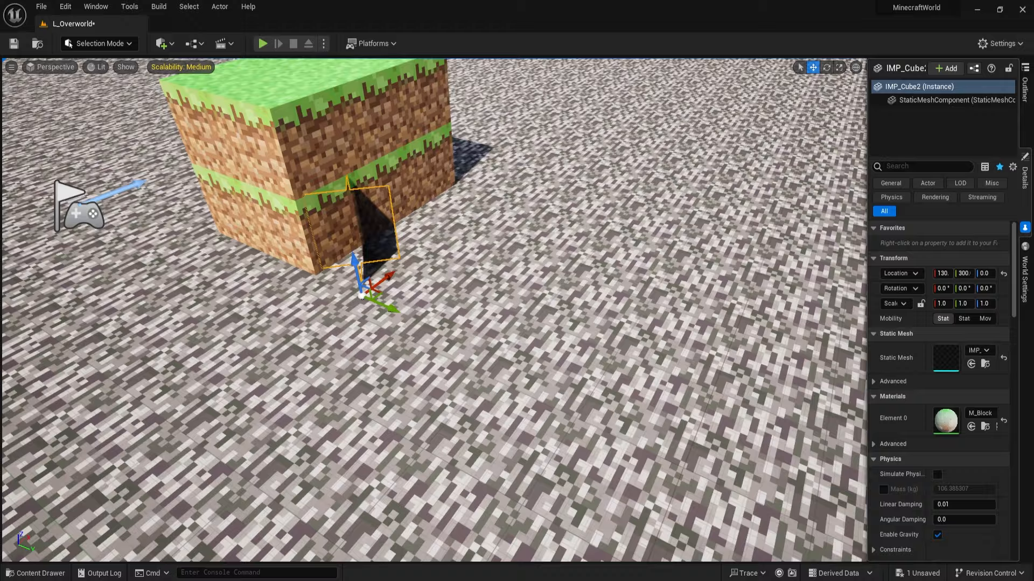
- Move the foliage mesh away from the large block along Y to 400 and save the level
{"action": "key", "text": "f"}
{"action": "right_click_drag", "start_coordinate": [485, 323], "coordinate": [544, 329]}
{"action": "key", "text": "s"}
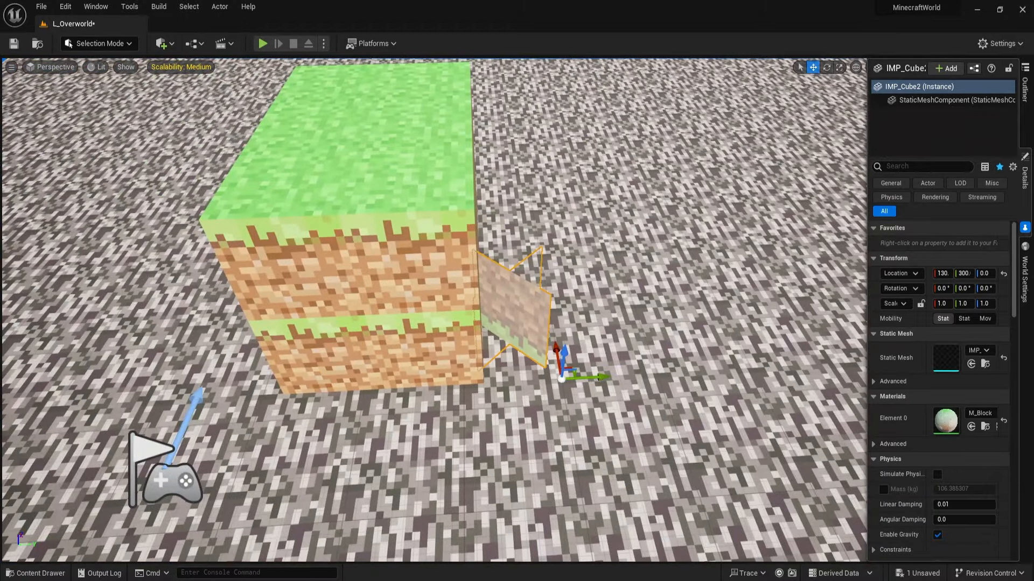
{"action": "left_click_drag", "start_coordinate": [590, 378], "coordinate": [685, 371]}
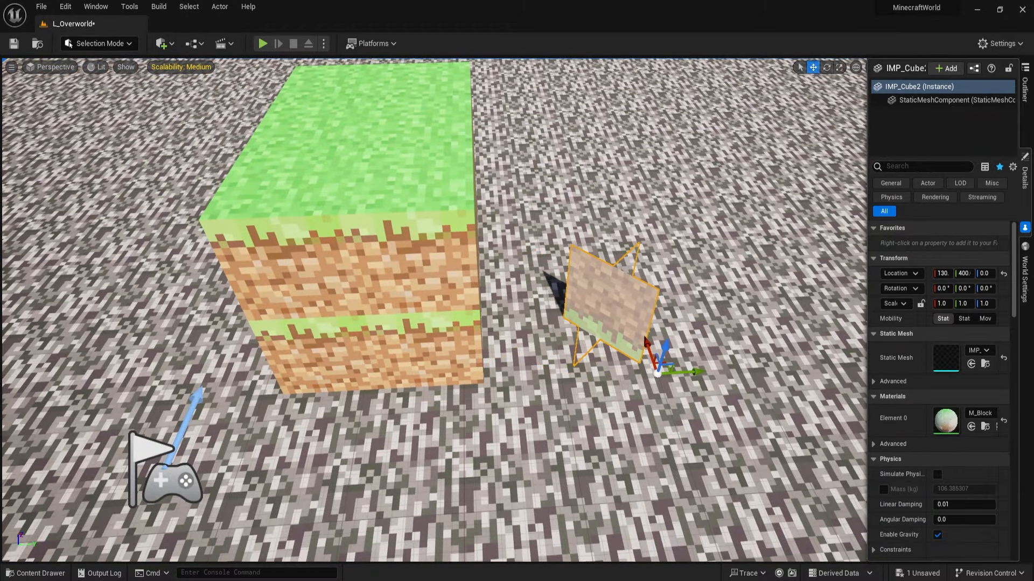
{"action": "key", "text": "d"}
{"action": "right_click_drag", "start_coordinate": [685, 372], "coordinate": [587, 371]}
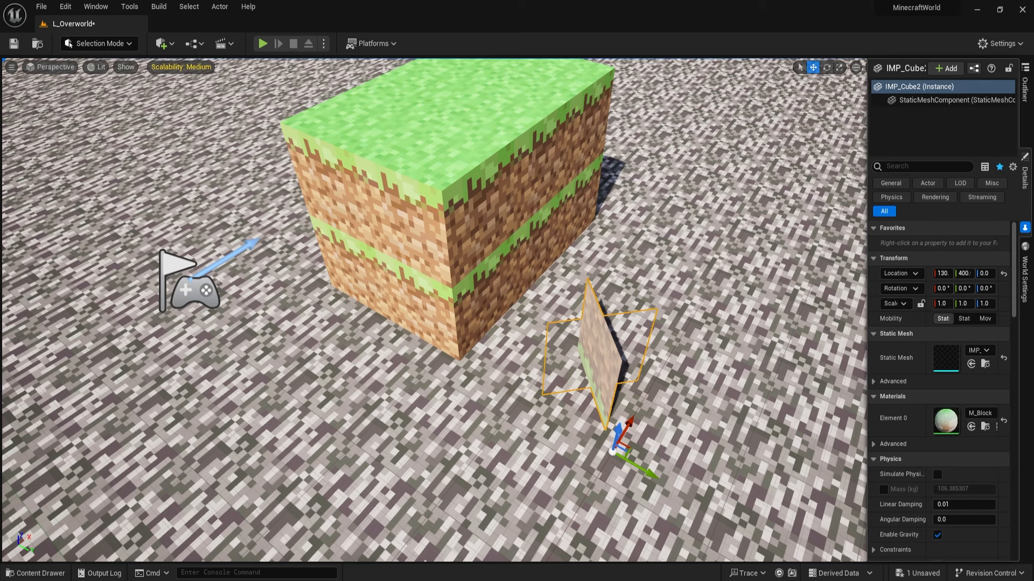
{"action": "key", "text": "s"}
{"action": "right_click_drag", "start_coordinate": [485, 334], "coordinate": [554, 334]}
{"action": "key", "text": "w"}
{"action": "key", "text": "ctrl+s"}
- Create a new material named M_Foliage in the Minecraft Material folder
{"action": "key", "text": "ctrl+space"}
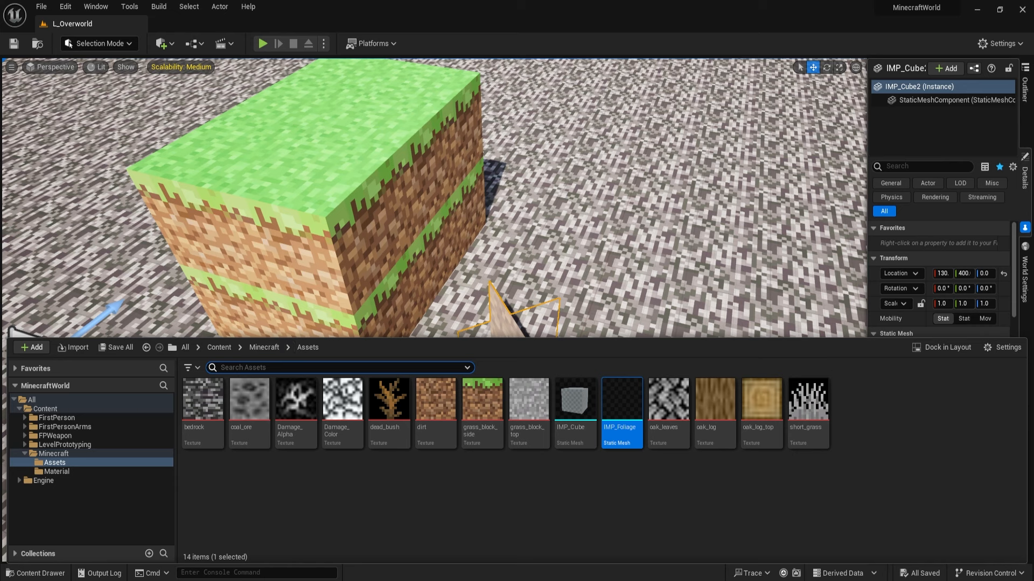
{"action": "left_click", "coordinate": [307, 479]}
{"action": "left_click", "coordinate": [264, 348]}
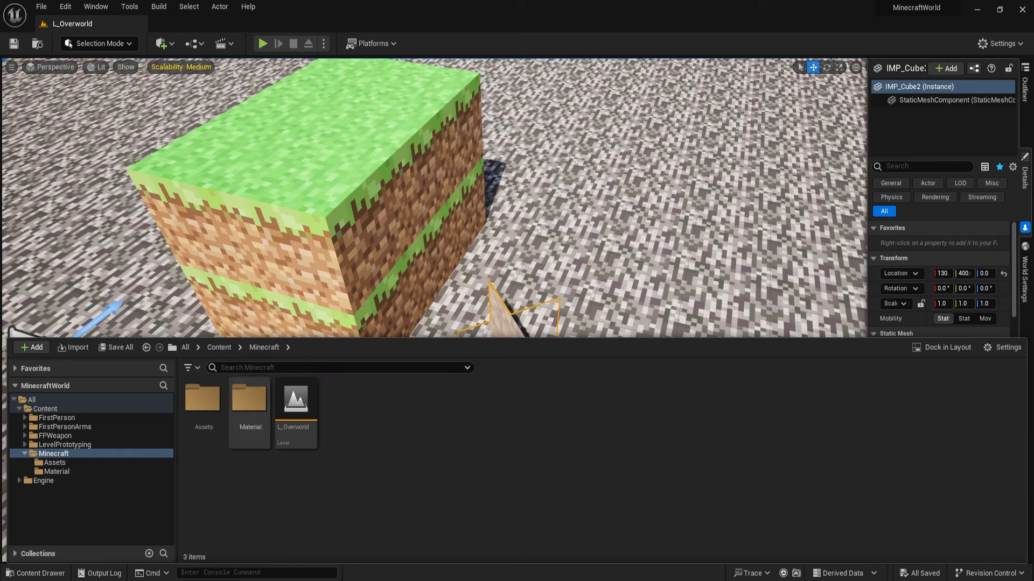
{"action": "double_click", "coordinate": [255, 419]}
{"action": "right_click", "coordinate": [297, 425]}
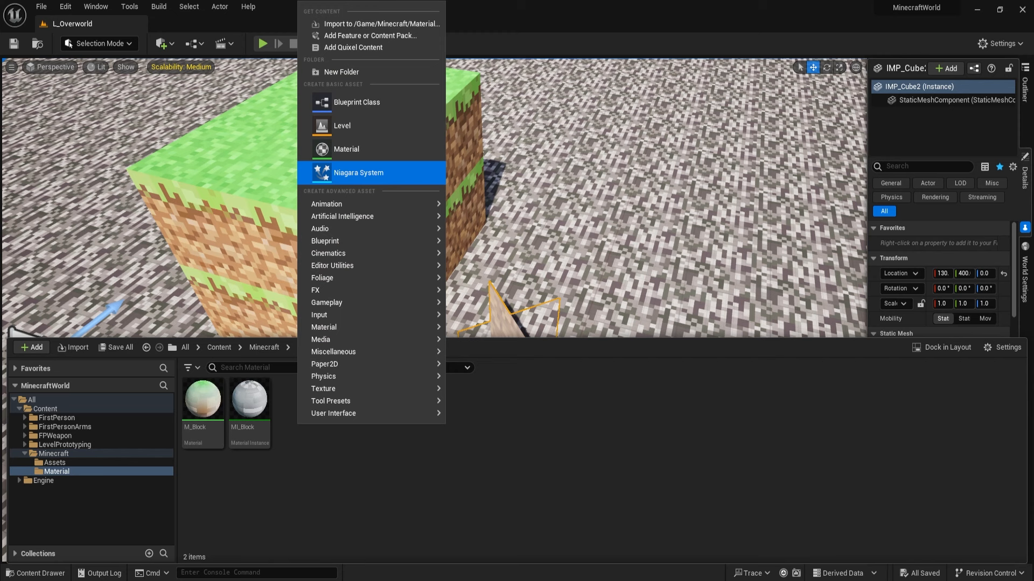
{"action": "left_click", "coordinate": [318, 148]}
{"action": "type", "text": "M_"}
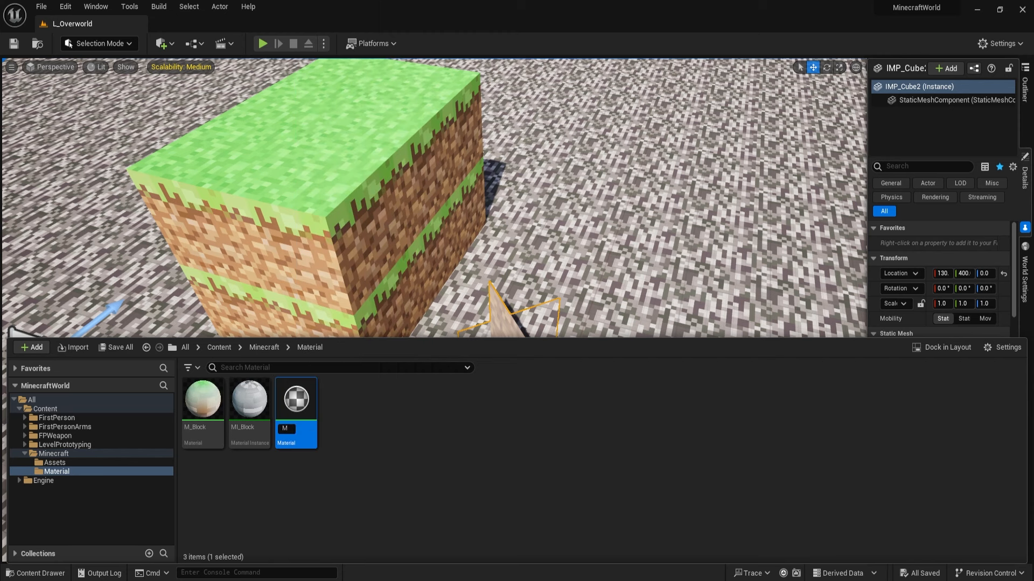
{"action": "type", "text": "Foliage"}
{"action": "key", "text": "Return"}
- Open the M_Foliage material and enable its Used with Instanced Static Meshes option
{"action": "double_click", "coordinate": [262, 412]}
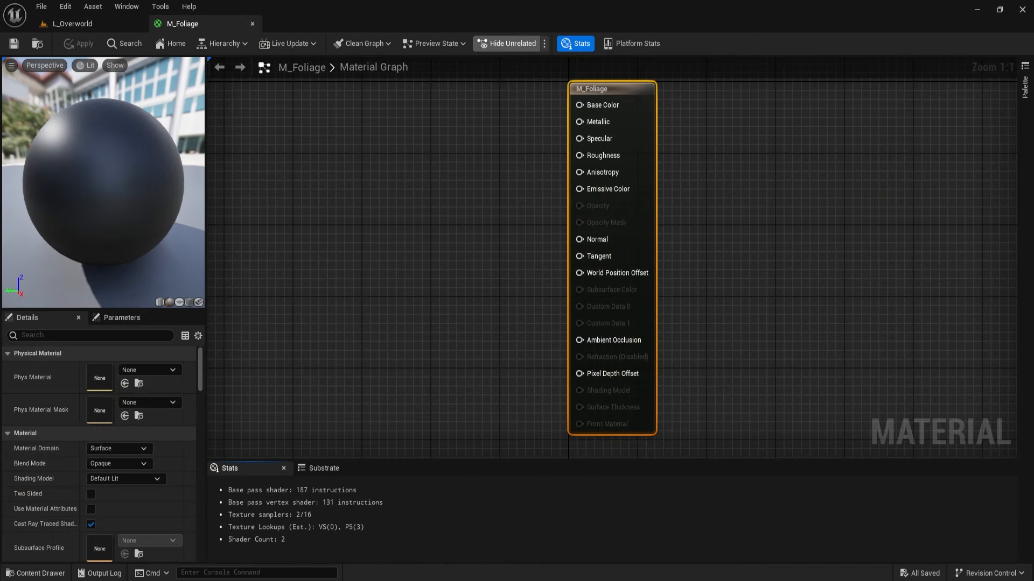
{"action": "right_click_drag", "start_coordinate": [506, 317], "coordinate": [535, 331]}
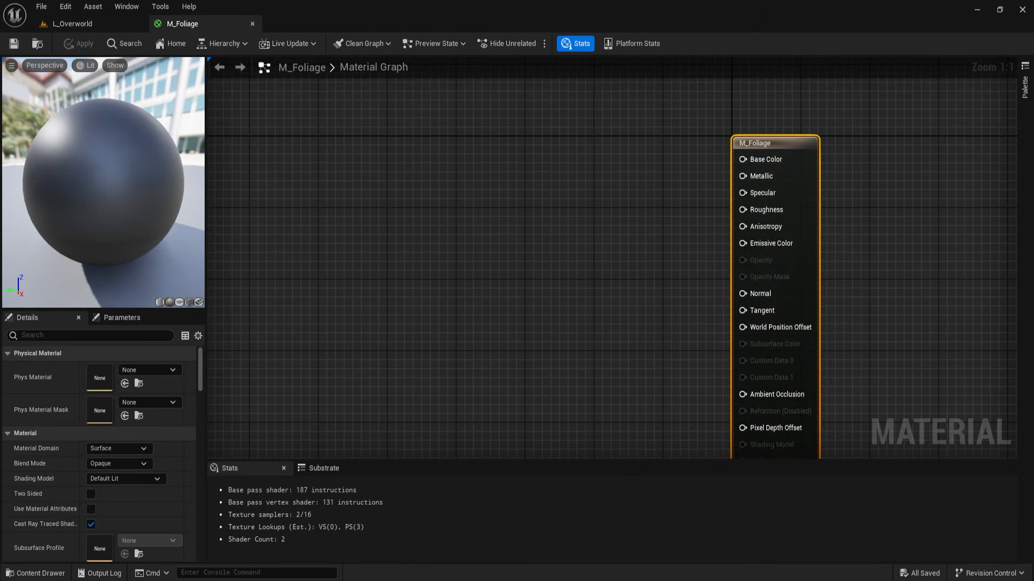
{"action": "scroll", "coordinate": [100, 452], "scroll_direction": "down", "scroll_amount": 10}
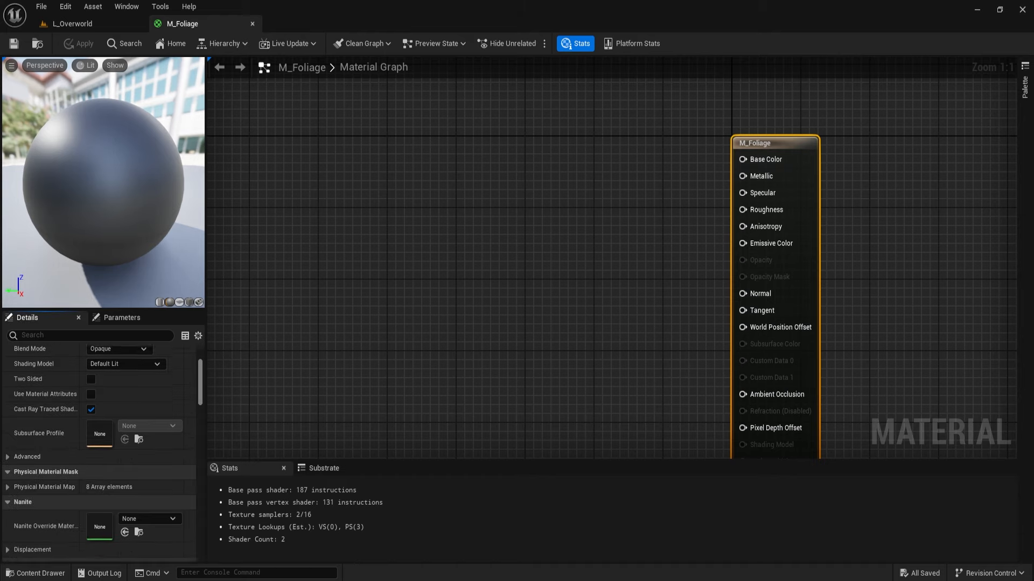
{"action": "scroll", "coordinate": [92, 437], "scroll_direction": "down", "scroll_amount": 10}
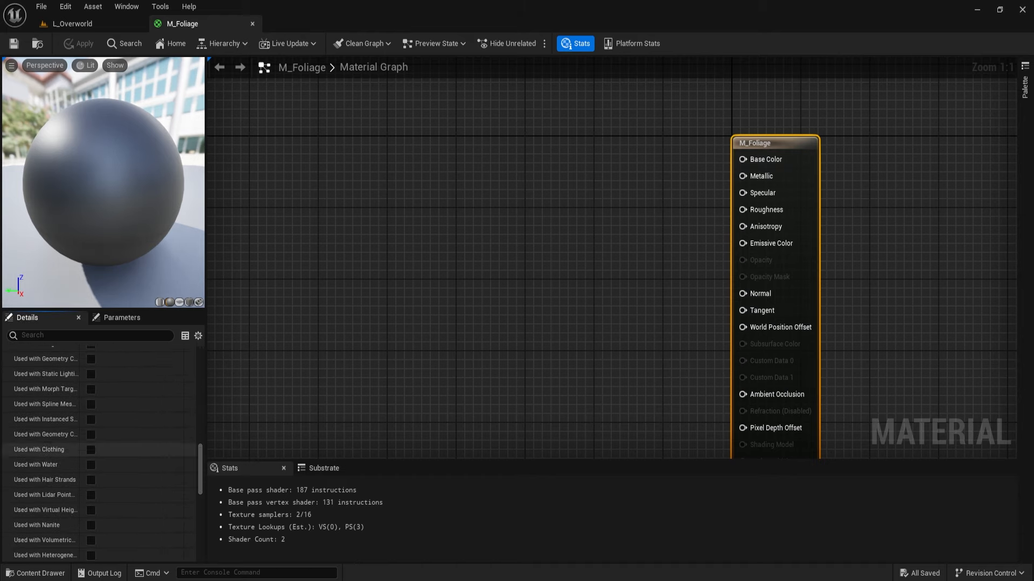
{"action": "left_click_drag", "start_coordinate": [80, 418], "coordinate": [126, 419]}
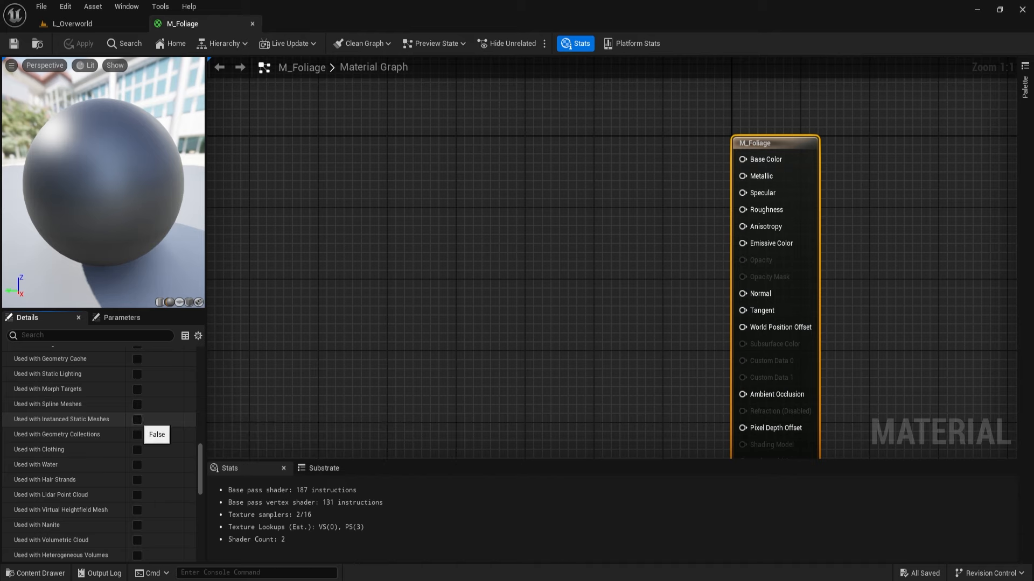
{"action": "left_click", "coordinate": [137, 419]}
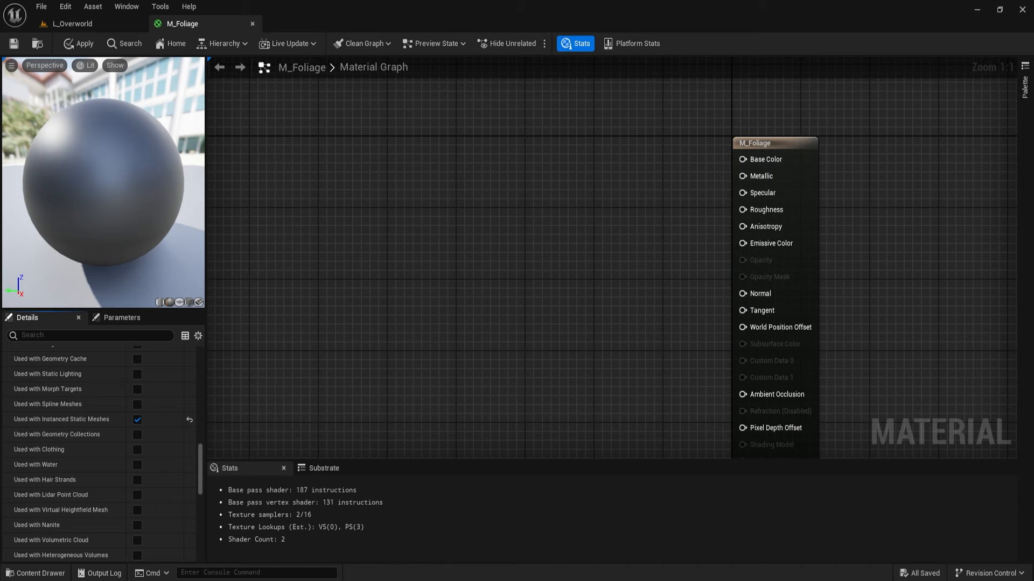
- Switch the material preview shape from the sphere to the plane and face it
{"action": "right_click_drag", "start_coordinate": [430, 280], "coordinate": [457, 292]}
{"action": "left_click", "coordinate": [179, 303]}
{"action": "left_click_drag", "start_coordinate": [113, 216], "coordinate": [125, 211]}
{"action": "right_click_drag", "start_coordinate": [399, 249], "coordinate": [452, 239]}
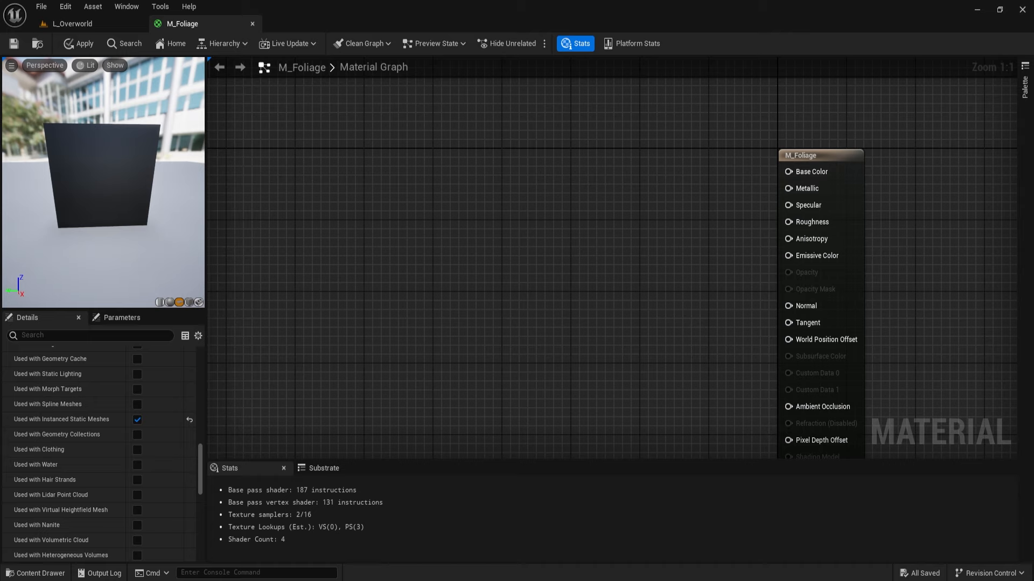
- Add a Texture Sample node to the graph, convert it to a parameter named Texture, and place it well before the M_Foliage node
{"action": "right_click", "coordinate": [481, 234]}
{"action": "type", "text": "texture sam"}
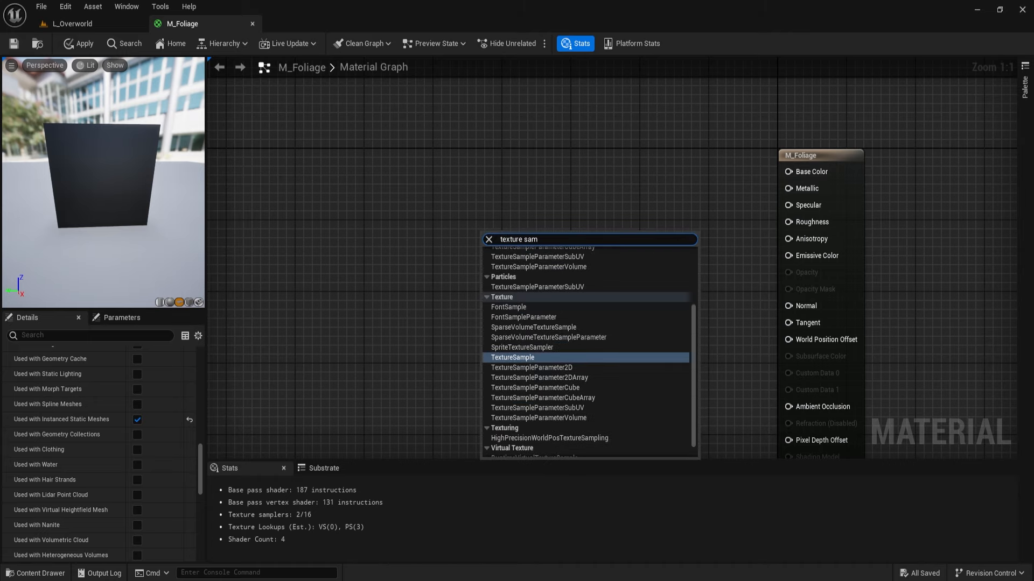
{"action": "key", "text": "Return"}
{"action": "right_click", "coordinate": [520, 237]}
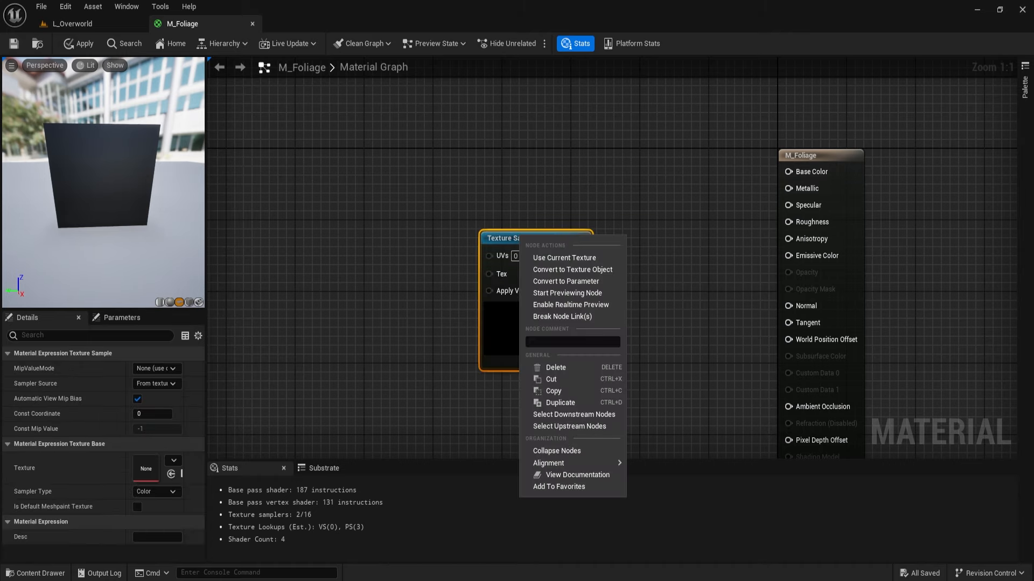
{"action": "left_click", "coordinate": [566, 281]}
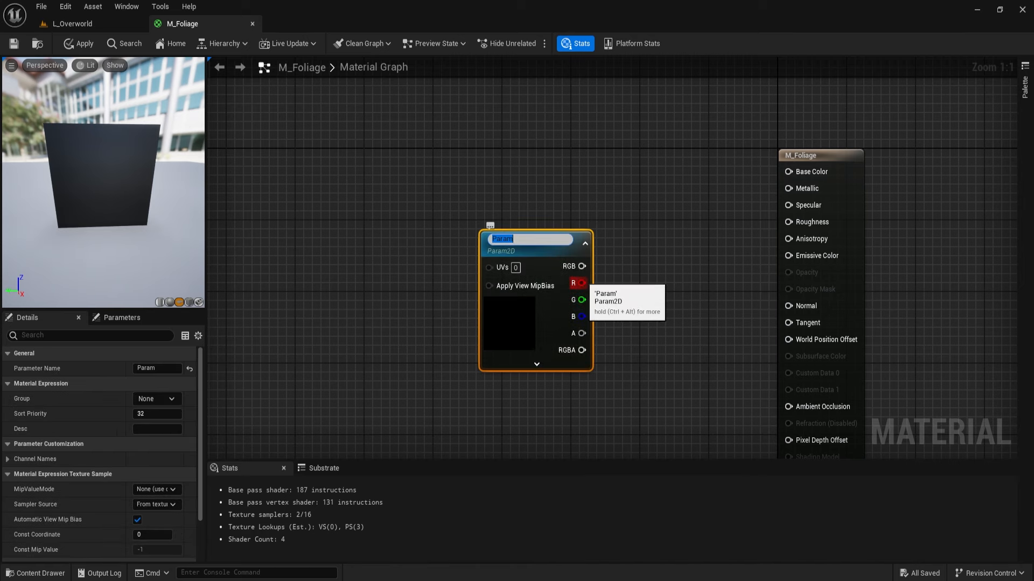
{"action": "type", "text": "Texture"}
{"action": "key", "text": "Return"}
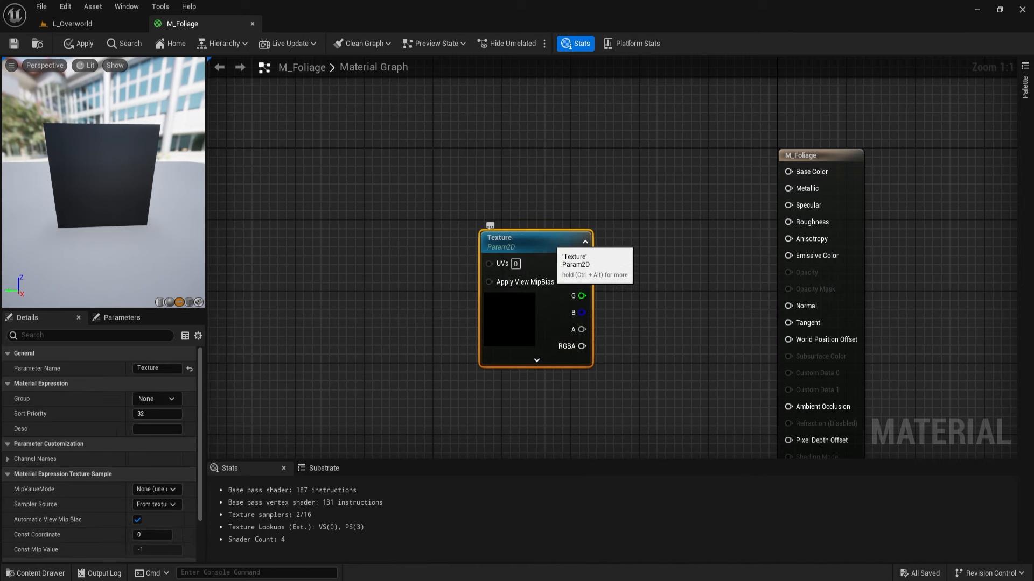
{"action": "left_click_drag", "start_coordinate": [555, 241], "coordinate": [482, 212]}
- Assign the short_grass texture to the Texture parameter node
{"action": "scroll", "coordinate": [135, 474], "scroll_direction": "down", "scroll_amount": 3}
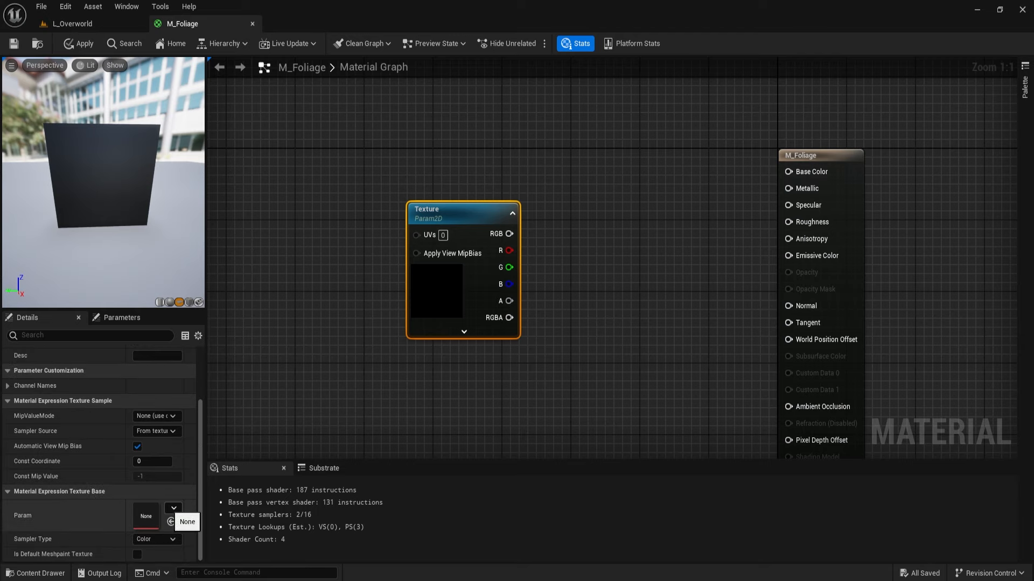
{"action": "left_click", "coordinate": [173, 508]}
{"action": "left_click", "coordinate": [371, 376]}
{"action": "right_click_drag", "start_coordinate": [372, 377], "coordinate": [366, 380]}
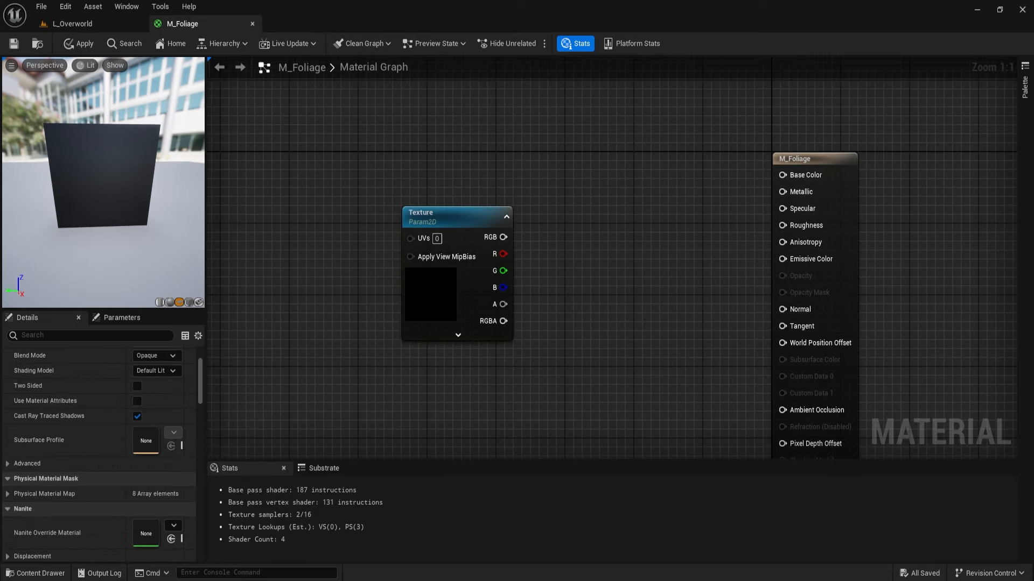
{"action": "left_click", "coordinate": [458, 216]}
{"action": "left_click", "coordinate": [173, 508]}
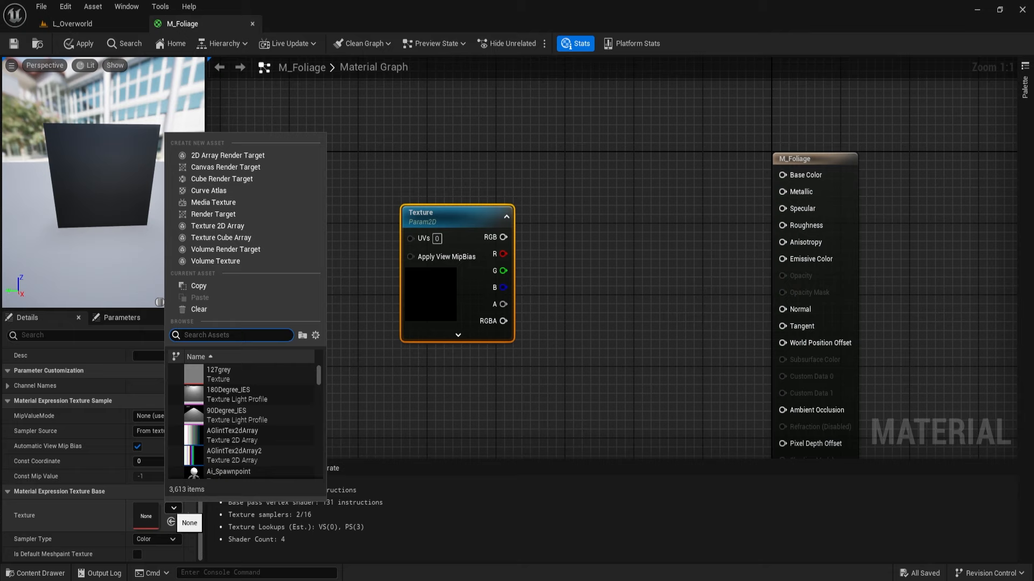
{"action": "type", "text": "grass"}
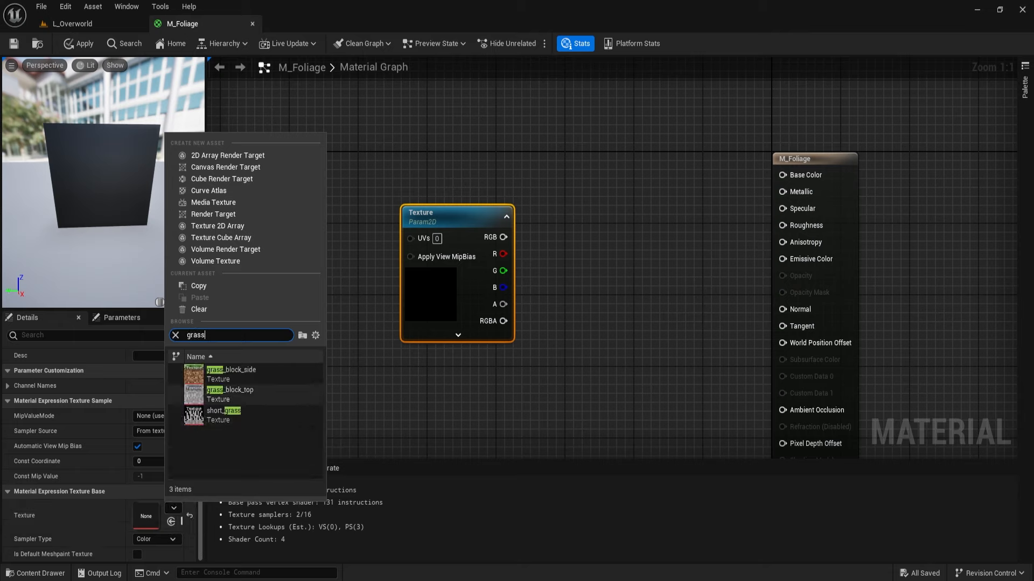
{"action": "left_click", "coordinate": [224, 415]}
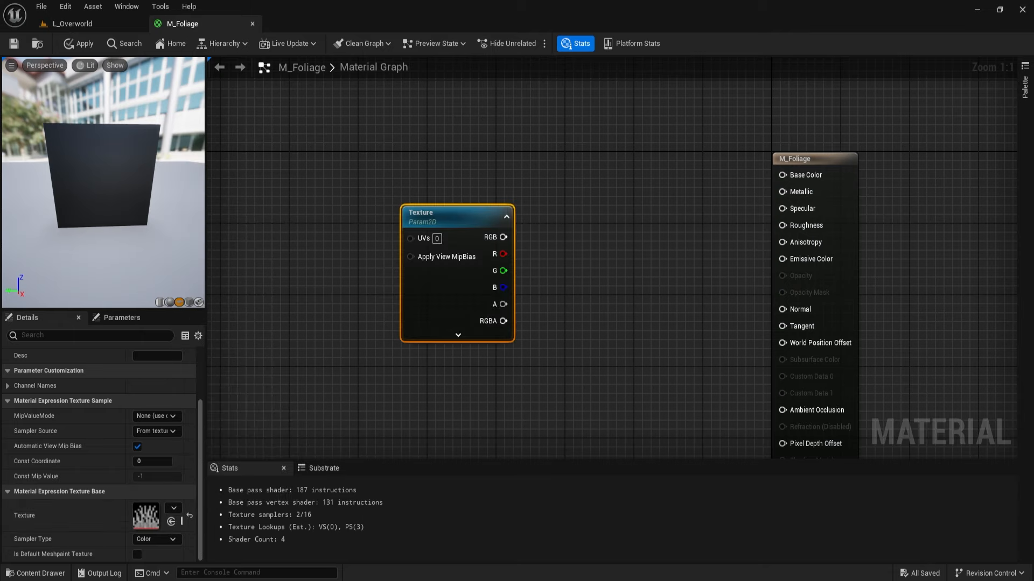
{"action": "left_click_drag", "start_coordinate": [126, 417], "coordinate": [113, 417]}
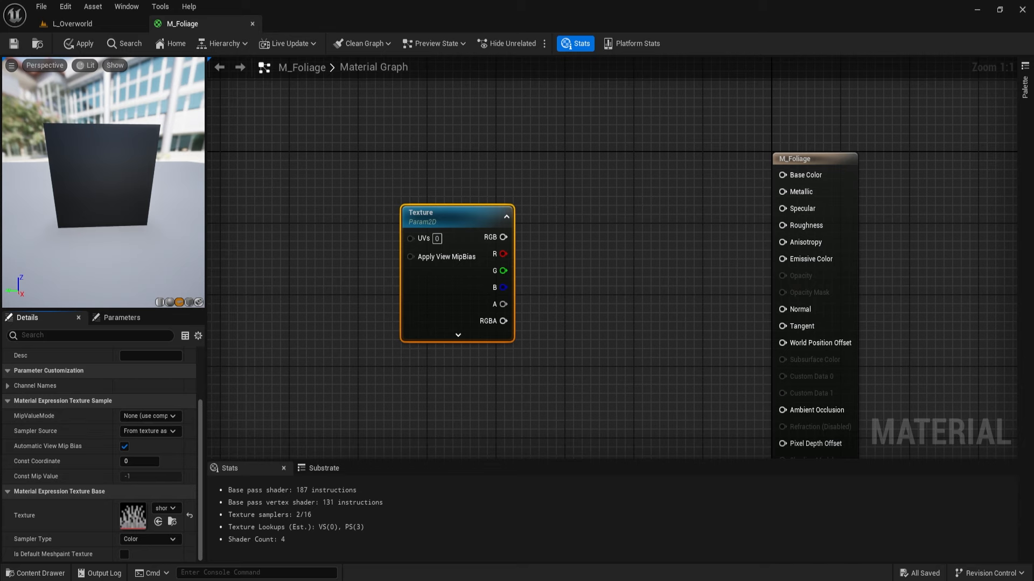
- Add a Multiply node between the Texture parameter and M_Foliage, and connect the Texture's RGB output to its A input
{"action": "right_click_drag", "start_coordinate": [303, 340], "coordinate": [309, 356]}
{"action": "left_click_drag", "start_coordinate": [442, 317], "coordinate": [373, 299]}
{"action": "key", "text": "m"}
{"action": "left_click", "coordinate": [520, 179]}
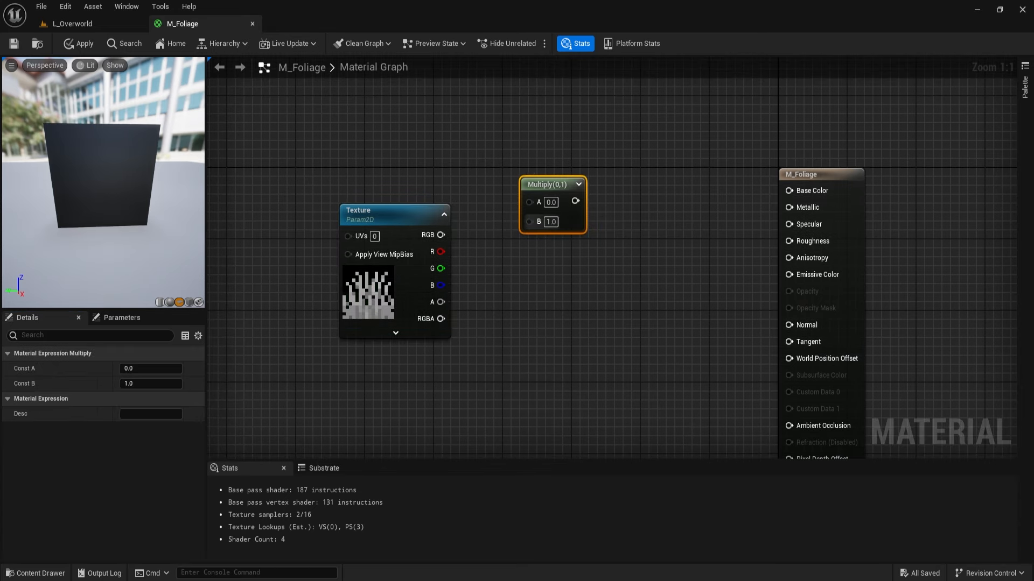
{"action": "left_click_drag", "start_coordinate": [528, 201], "coordinate": [441, 234]}
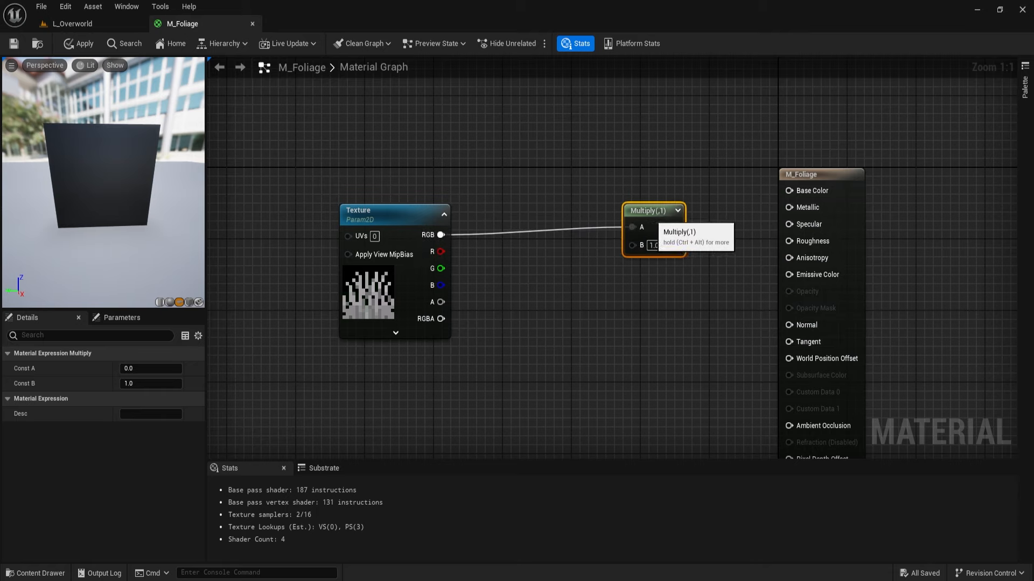
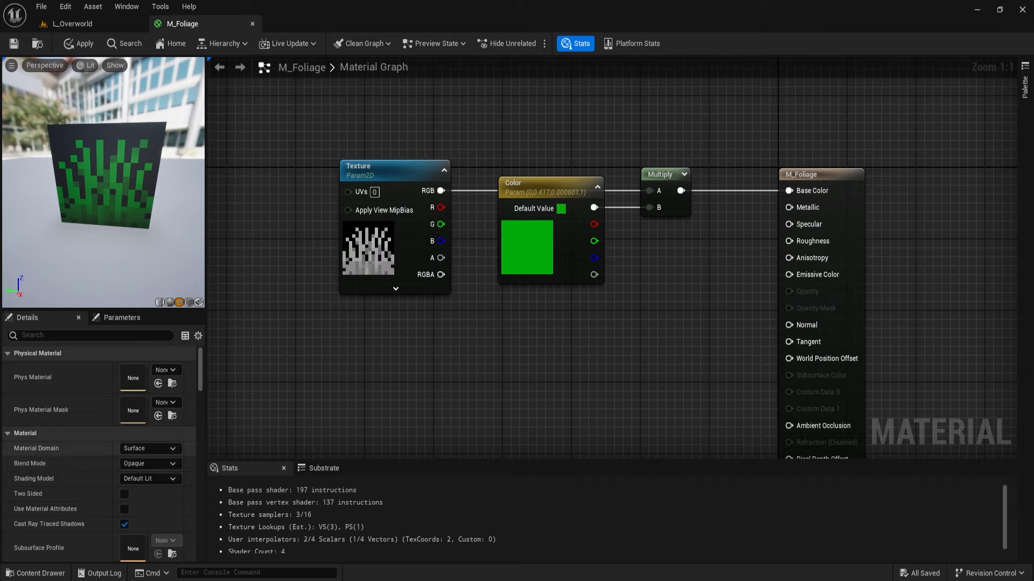
- Set the material's Blend Mode to Masked
{"action": "left_click", "coordinate": [156, 464]}
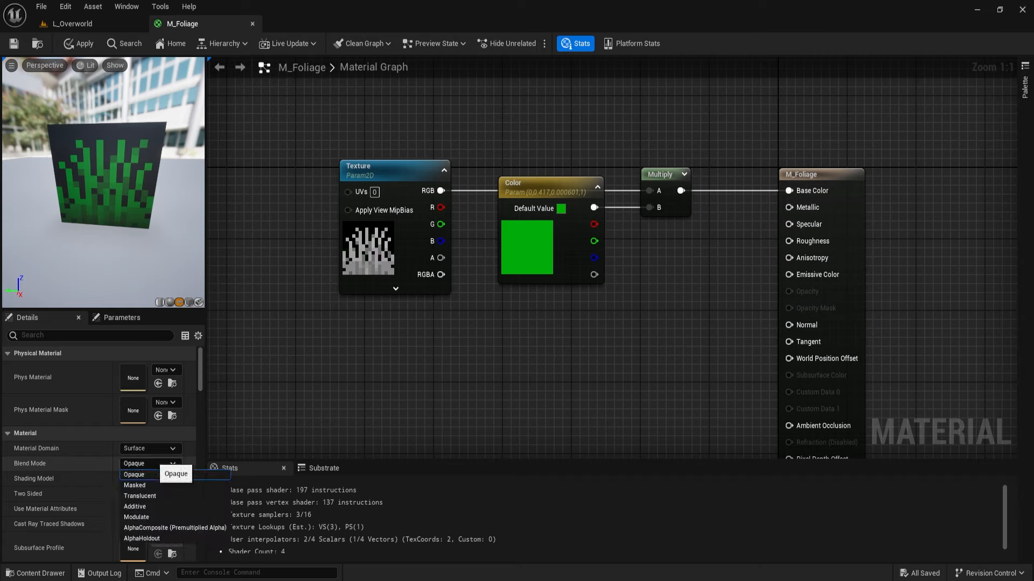
{"action": "left_click", "coordinate": [135, 486]}
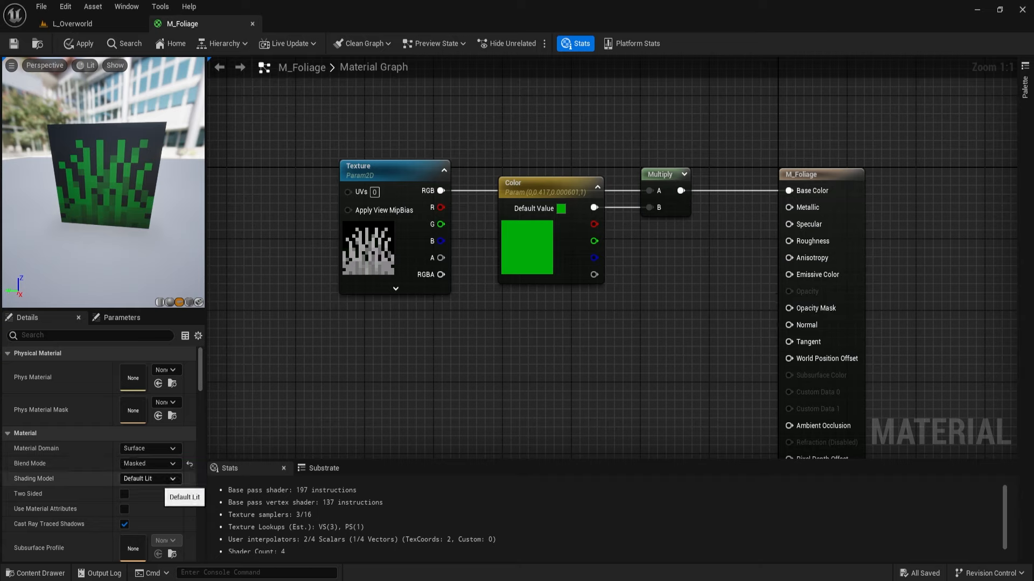
- Try connecting the Texture's RGB output directly to Opacity Mask, and undo the connection
{"action": "left_click_drag", "start_coordinate": [440, 190], "coordinate": [791, 308]}
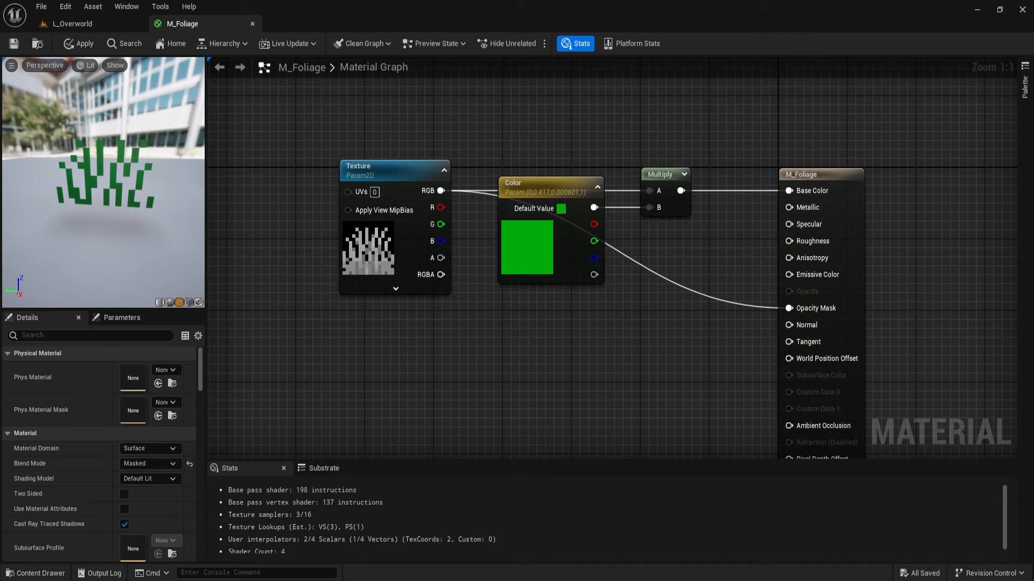
{"action": "left_click", "coordinate": [789, 308], "text": "alt"}
{"action": "left_click_drag", "start_coordinate": [440, 191], "coordinate": [490, 316]}
{"action": "key", "text": "Escape"}
{"action": "left_click_drag", "start_coordinate": [440, 191], "coordinate": [790, 308]}
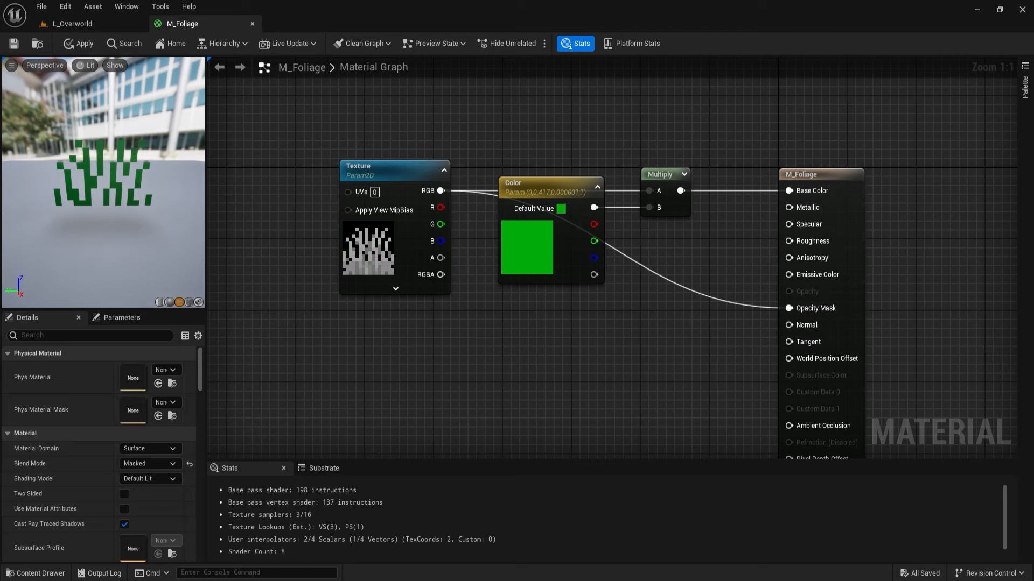
{"action": "key", "text": "ctrl+z"}
- Try a Floor node on the Texture's RGB output, and delete it
{"action": "left_click_drag", "start_coordinate": [440, 191], "coordinate": [475, 320]}
{"action": "type", "text": "floor"}
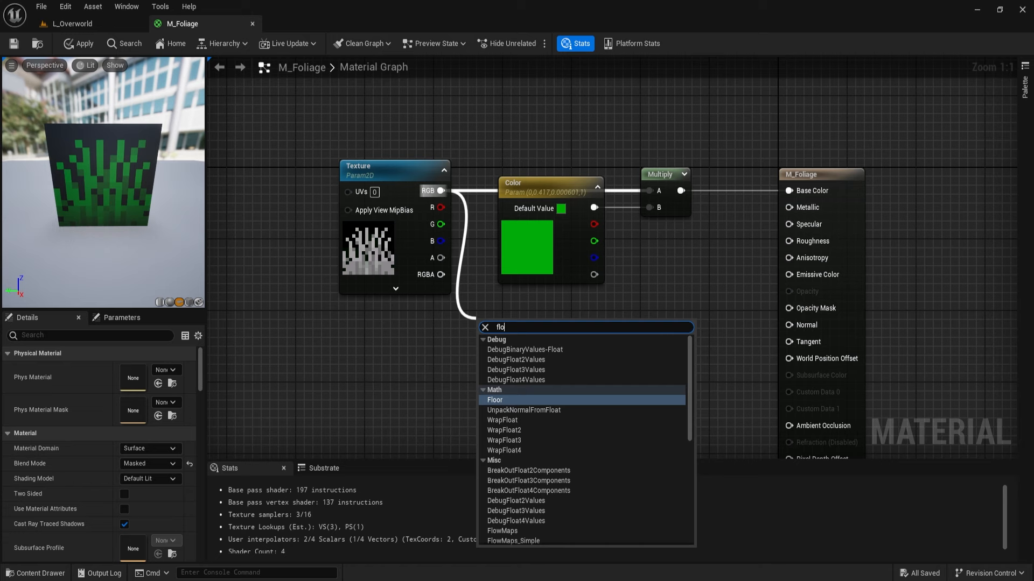
{"action": "key", "text": "Return"}
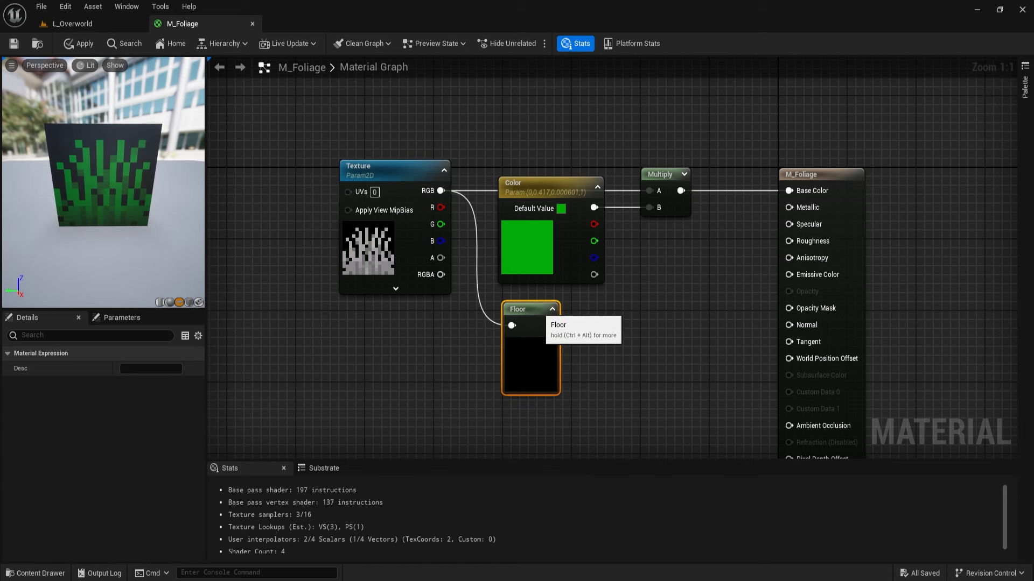
{"action": "key", "text": "Delete"}
- Route the Texture's RGB output through a new Ceil node into Opacity Mask, placing the node below Color
{"action": "left_click_drag", "start_coordinate": [441, 191], "coordinate": [790, 308]}
{"action": "type", "text": "ceil"}
{"action": "key", "text": "Return"}
{"action": "left_click_drag", "start_coordinate": [513, 306], "coordinate": [510, 291]}
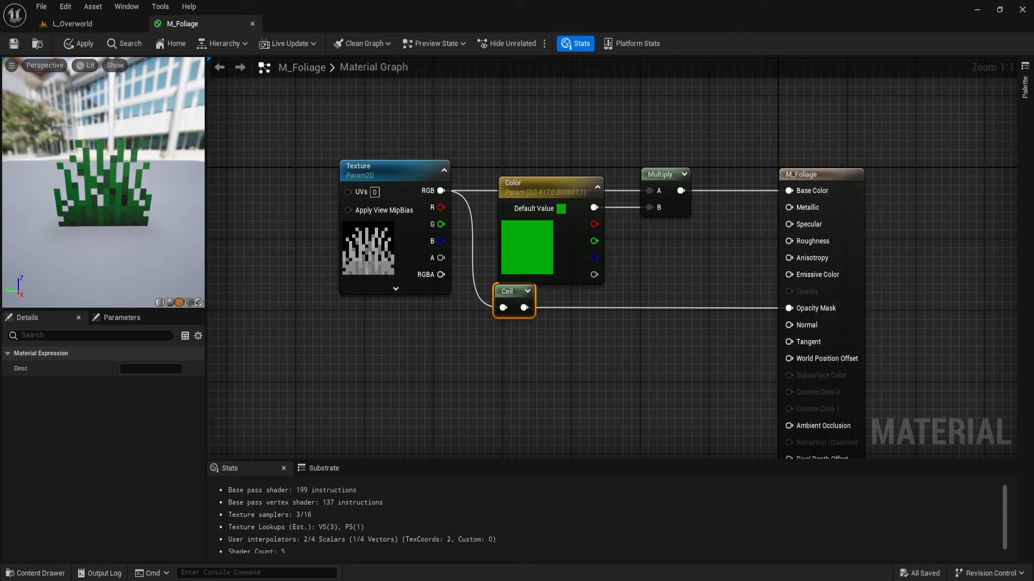
- Check the masked grass preview from the side, and apply and save the M_Foliage material
{"action": "left_click", "coordinate": [550, 334]}
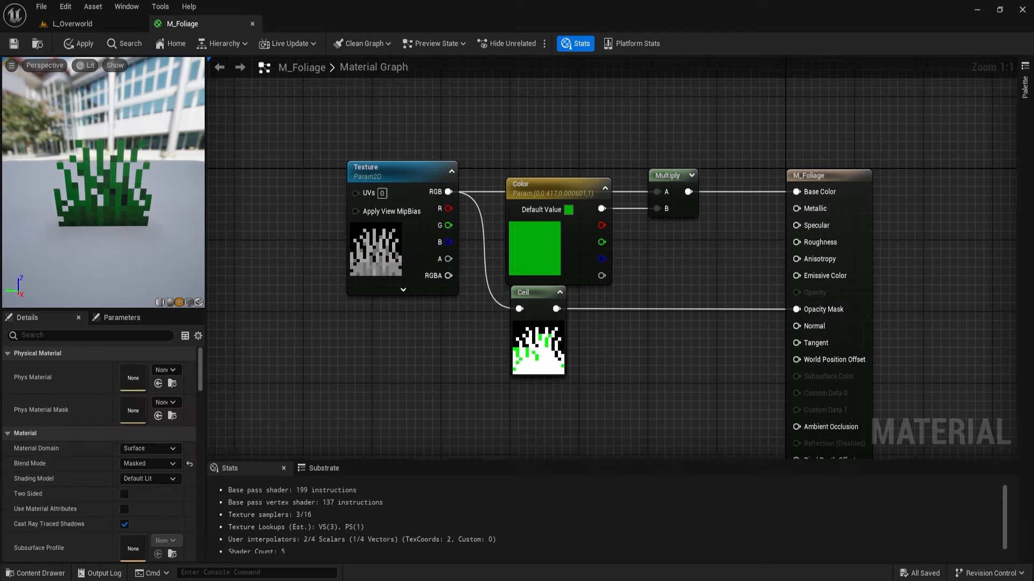
{"action": "right_click_drag", "start_coordinate": [550, 334], "coordinate": [592, 344]}
{"action": "left_click_drag", "start_coordinate": [102, 183], "coordinate": [153, 187]}
{"action": "right_click_drag", "start_coordinate": [614, 356], "coordinate": [588, 361]}
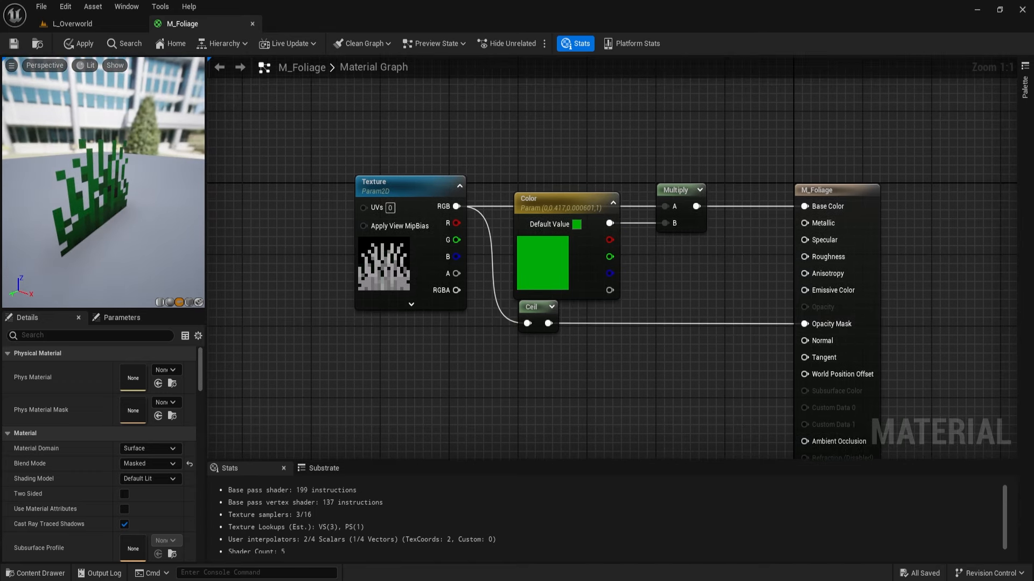
{"action": "left_click", "coordinate": [78, 44]}
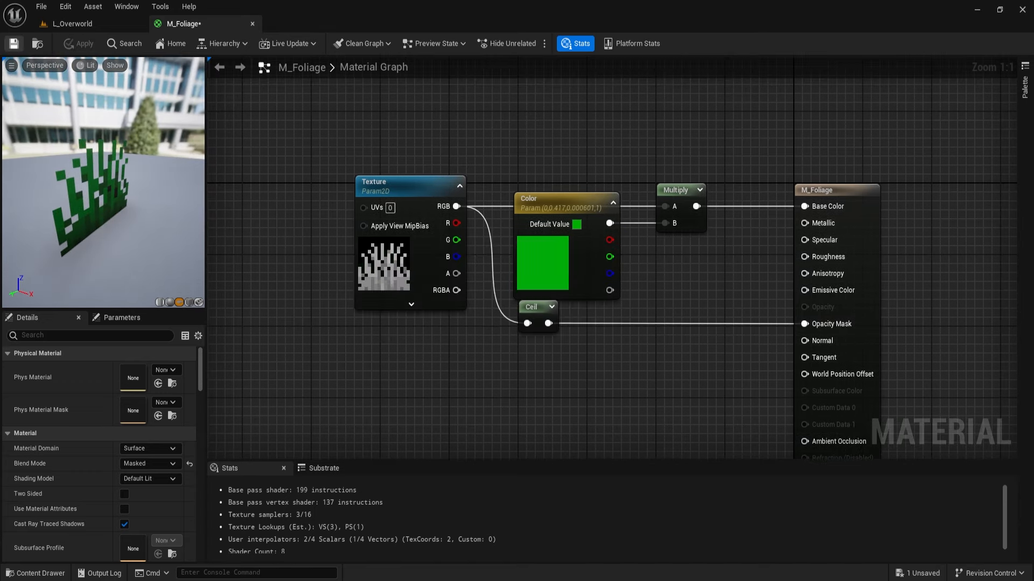
{"action": "left_click", "coordinate": [14, 44]}
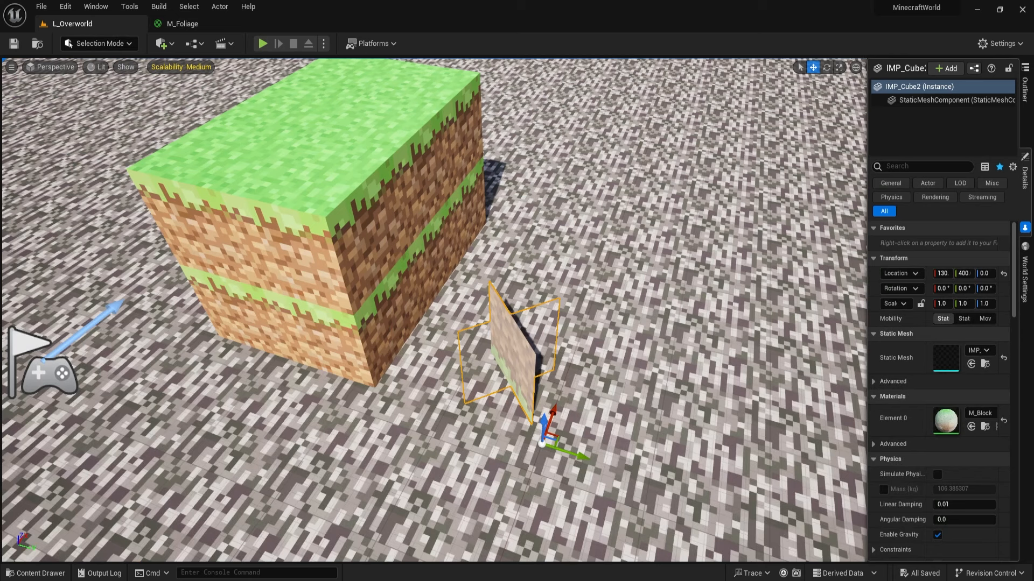
- Assign the M_Foliage material to the foliage mesh beside the large grass block in the level
{"action": "key", "text": "ctrl+space"}
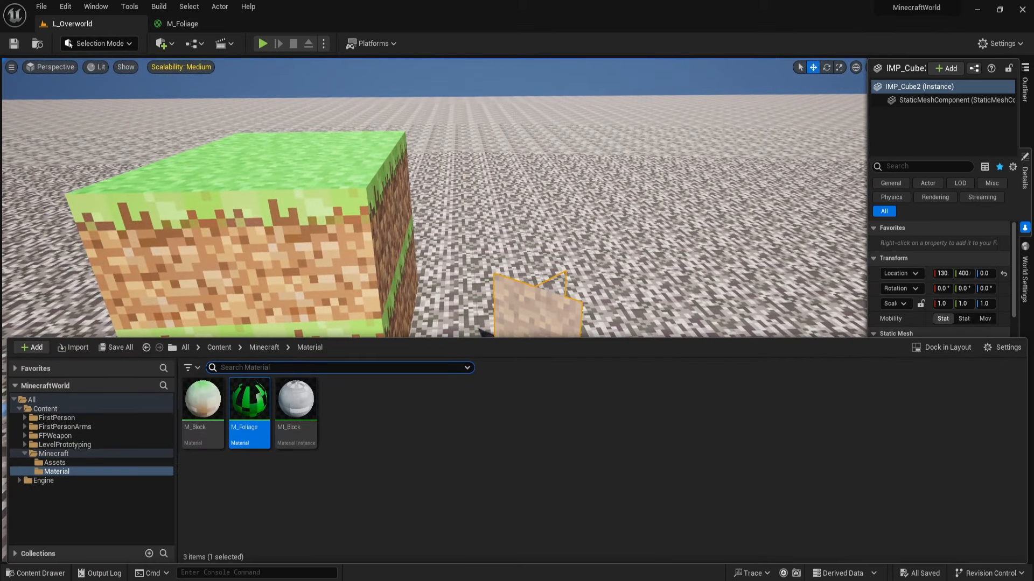
{"action": "left_click_drag", "start_coordinate": [249, 399], "coordinate": [538, 328]}
{"action": "right_click_drag", "start_coordinate": [538, 329], "coordinate": [463, 336]}
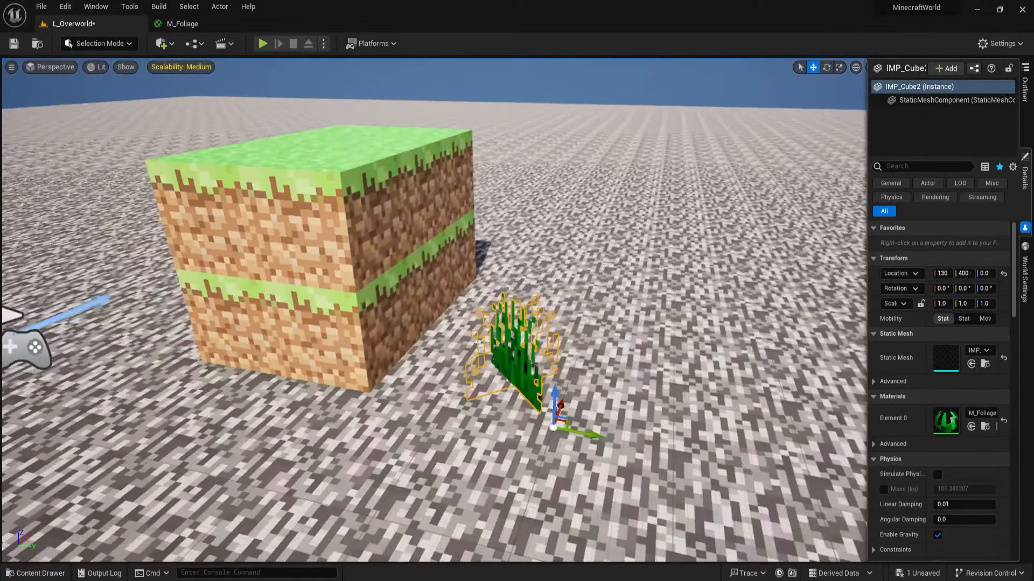
- Enable Two Sided on the M_Foliage material, apply the change to the level, and save
{"action": "left_click", "coordinate": [182, 24]}
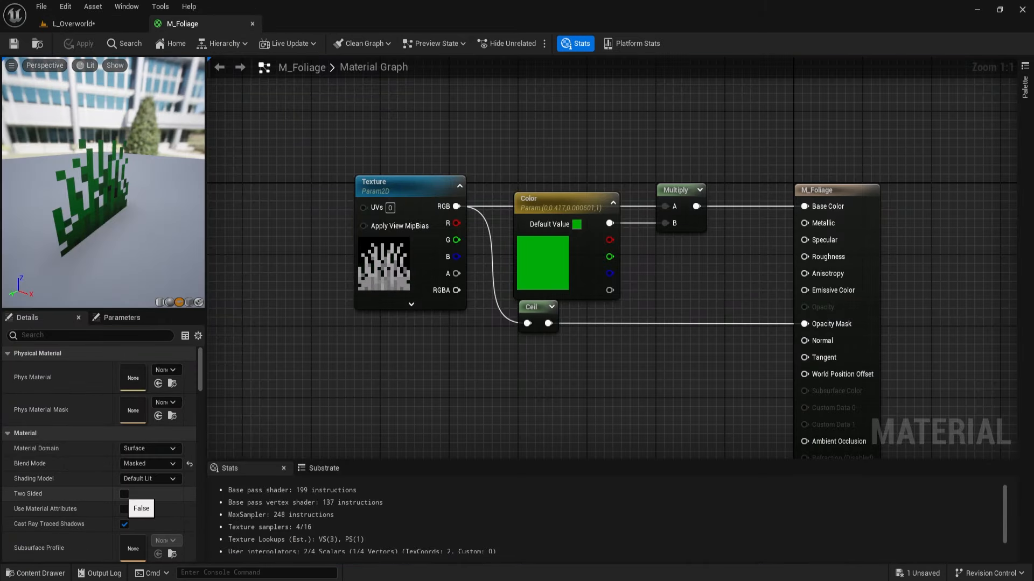
{"action": "left_click", "coordinate": [124, 494]}
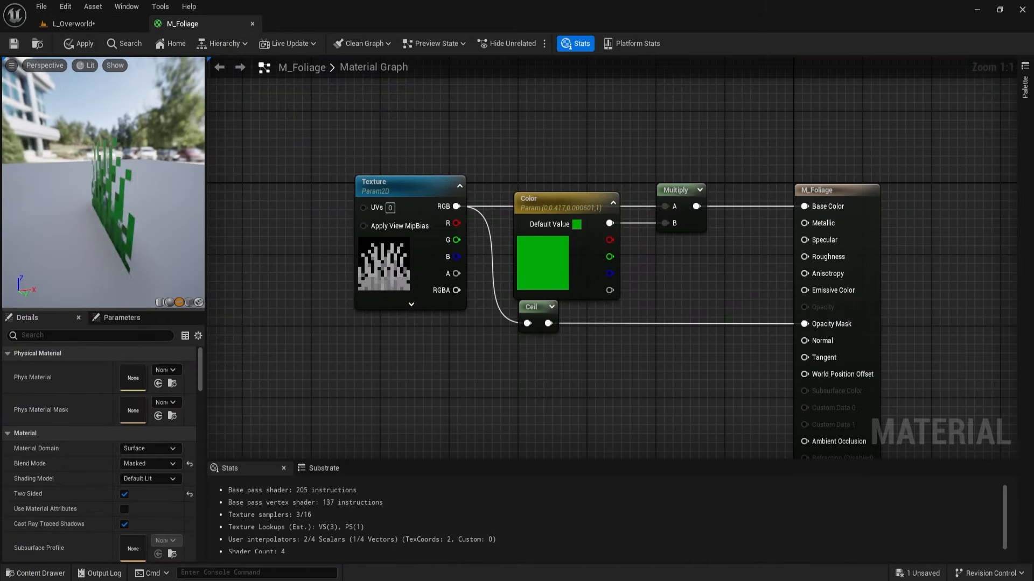
{"action": "left_click_drag", "start_coordinate": [103, 183], "coordinate": [145, 184]}
{"action": "left_click", "coordinate": [80, 43]}
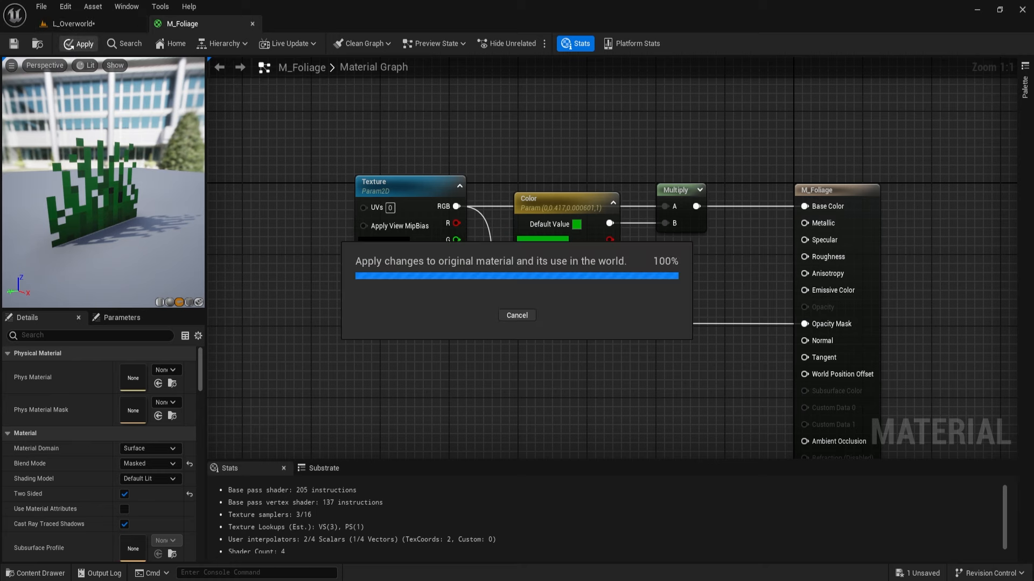
{"action": "left_click", "coordinate": [89, 23]}
{"action": "right_click_drag", "start_coordinate": [430, 301], "coordinate": [388, 285]}
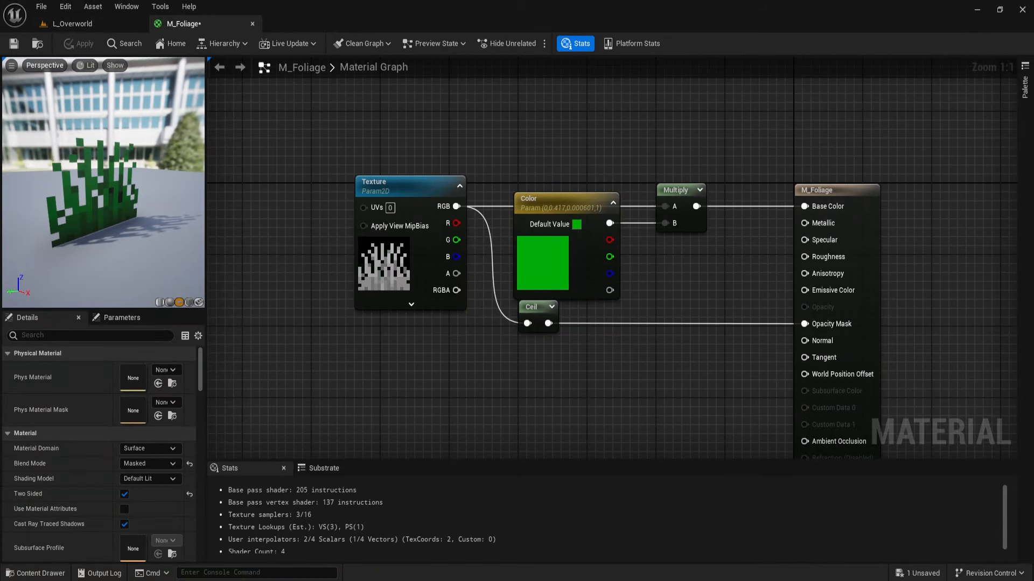
{"action": "left_click", "coordinate": [14, 44]}
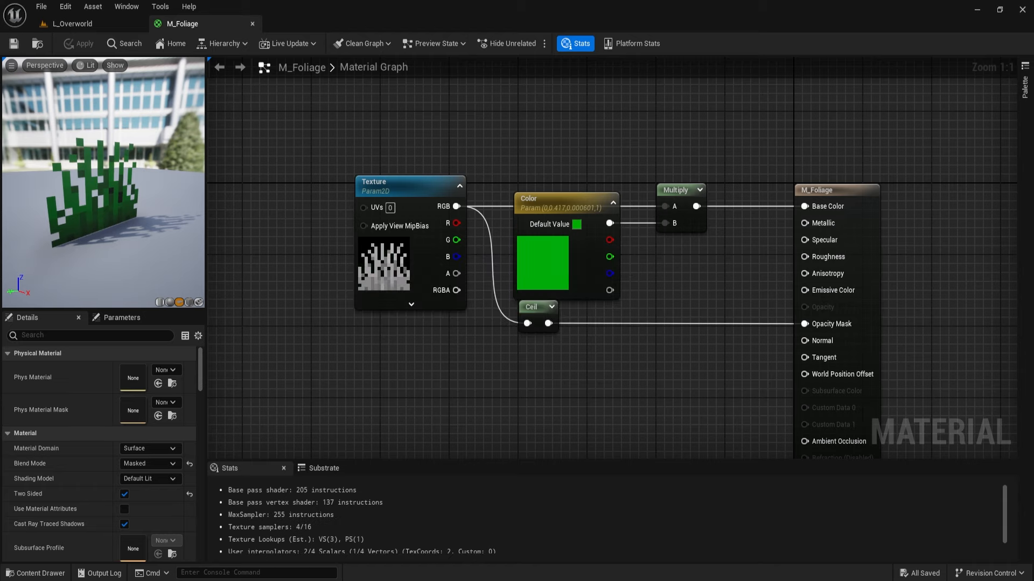
- Duplicate the M_Block material as M_Transparent in the Minecraft Material folder and open the copy's graph
{"action": "right_click_drag", "start_coordinate": [612, 264], "coordinate": [643, 272]}
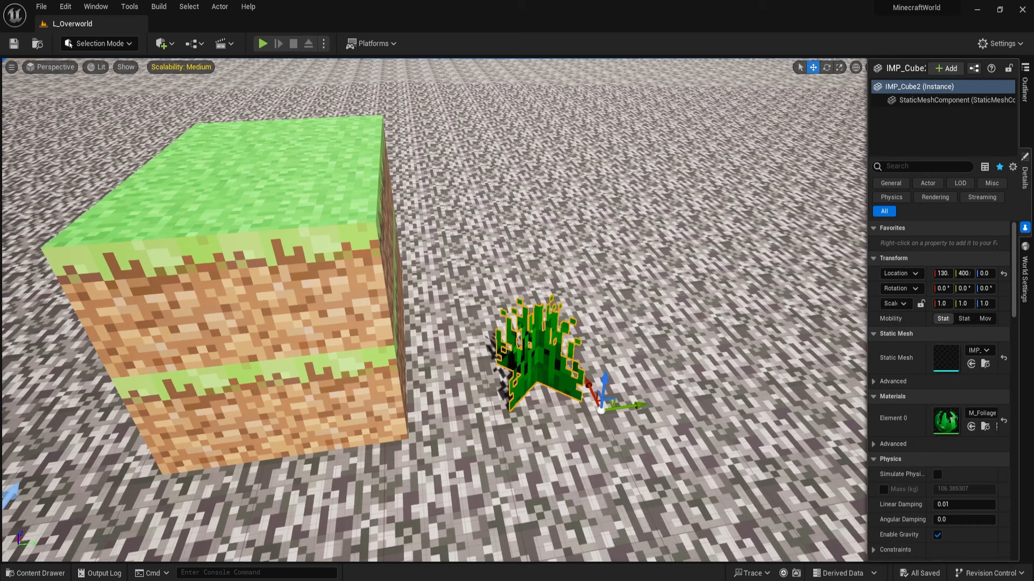
{"action": "key", "text": "ctrl+space"}
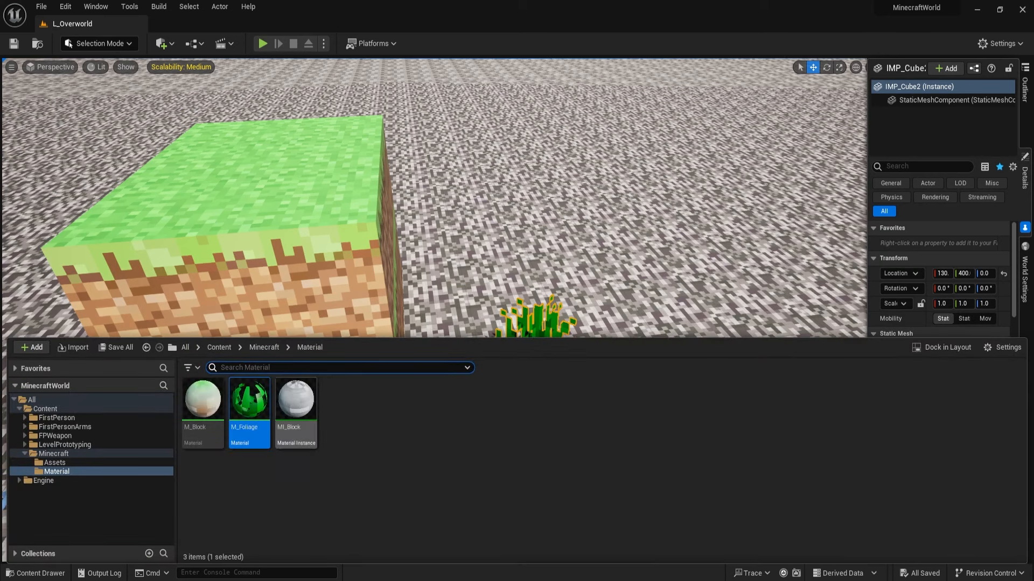
{"action": "key", "text": "F2"}
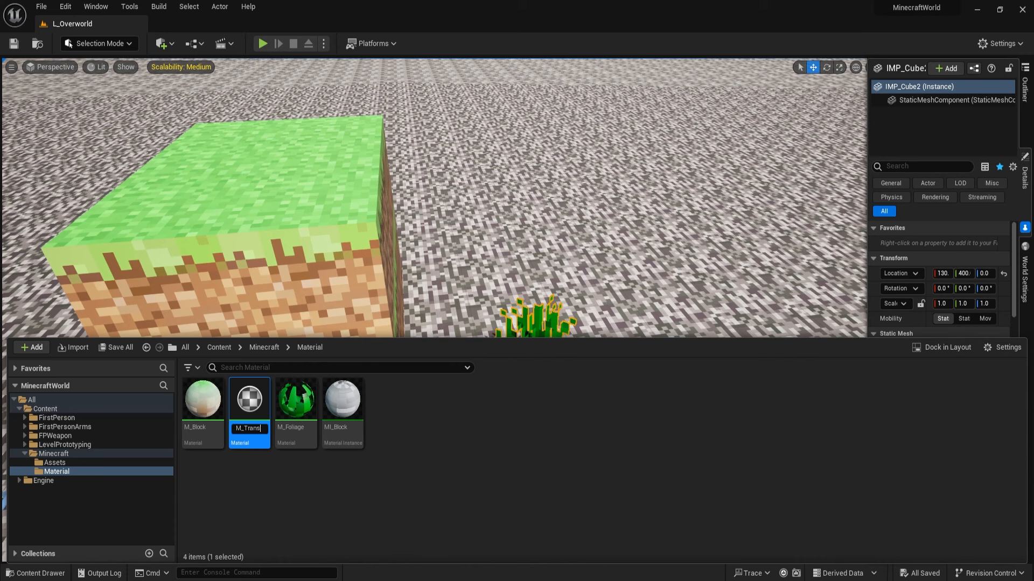
{"action": "type", "text": "M_Transparent"}
{"action": "key", "text": "Return"}
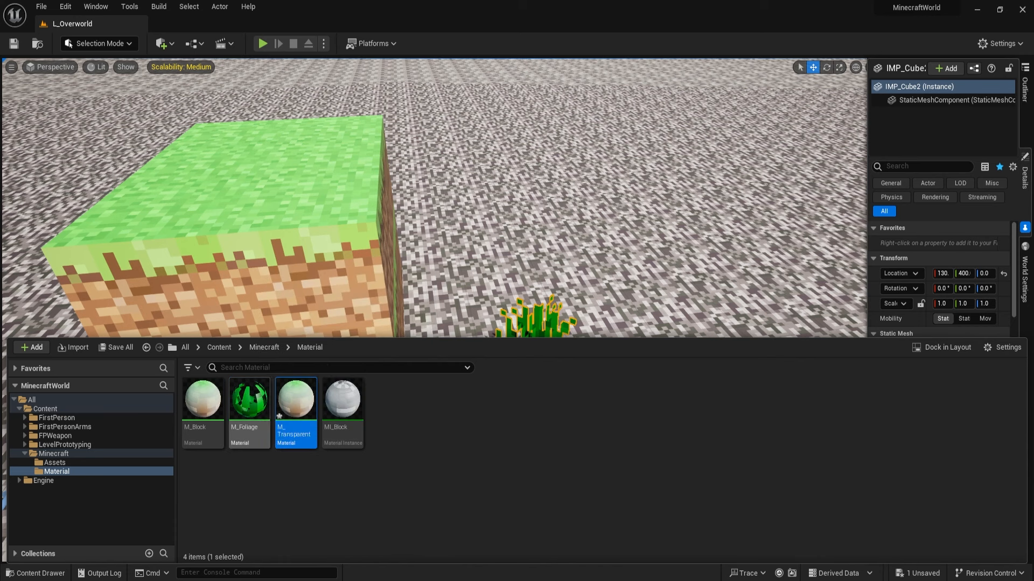
{"action": "key", "text": "ctrl+space"}
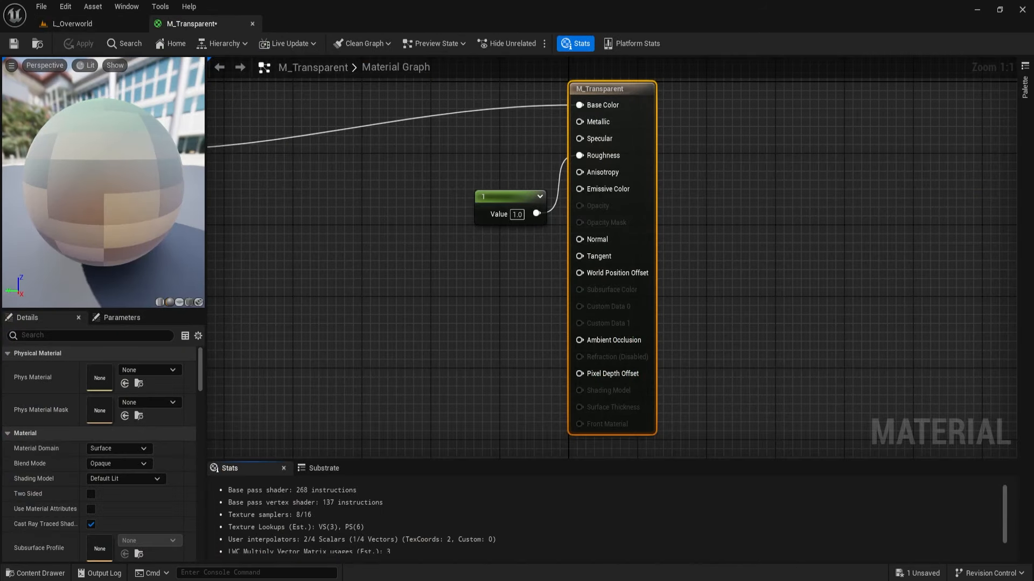
- Look over the M_Transparent graph and examine its Front and Back texture branches
{"action": "right_click_drag", "start_coordinate": [321, 176], "coordinate": [563, 215]}
{"action": "scroll", "coordinate": [447, 282], "scroll_direction": "down", "scroll_amount": 6}
{"action": "right_click_drag", "start_coordinate": [447, 282], "coordinate": [739, 271]}
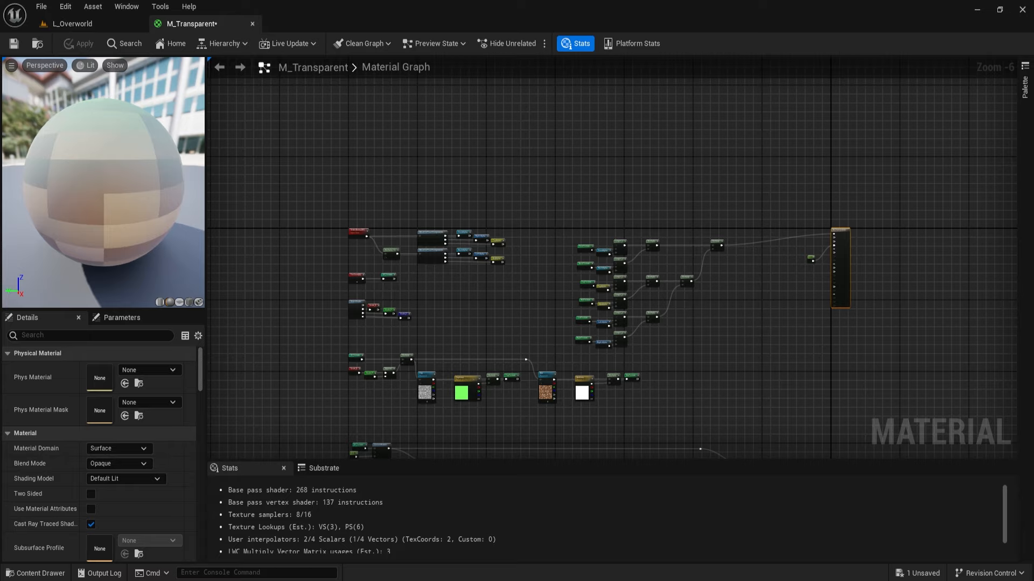
{"action": "right_click_drag", "start_coordinate": [506, 331], "coordinate": [569, 340]}
{"action": "right_click_drag", "start_coordinate": [562, 407], "coordinate": [616, 256]}
{"action": "scroll", "coordinate": [547, 358], "scroll_direction": "up", "scroll_amount": 6}
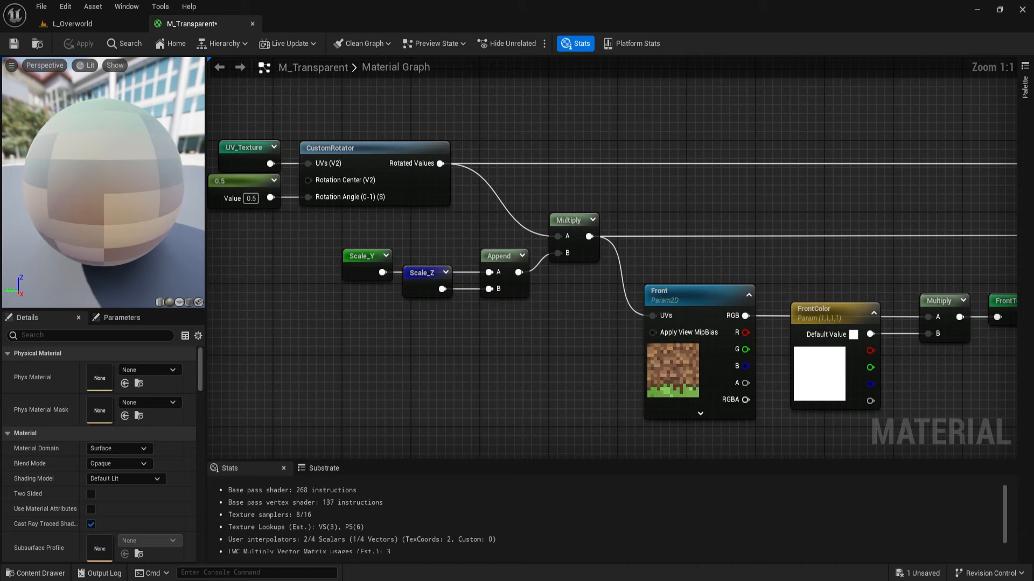
{"action": "right_click_drag", "start_coordinate": [670, 318], "coordinate": [463, 317]}
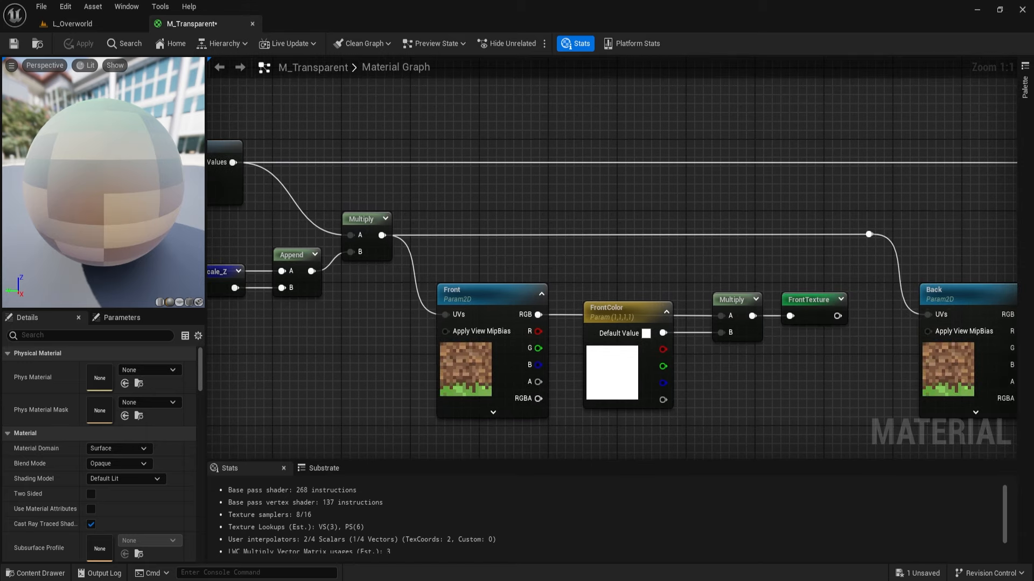
{"action": "left_click", "coordinate": [465, 299]}
{"action": "left_click_drag", "start_coordinate": [438, 252], "coordinate": [480, 302]}
{"action": "right_click_drag", "start_coordinate": [694, 312], "coordinate": [419, 293]}
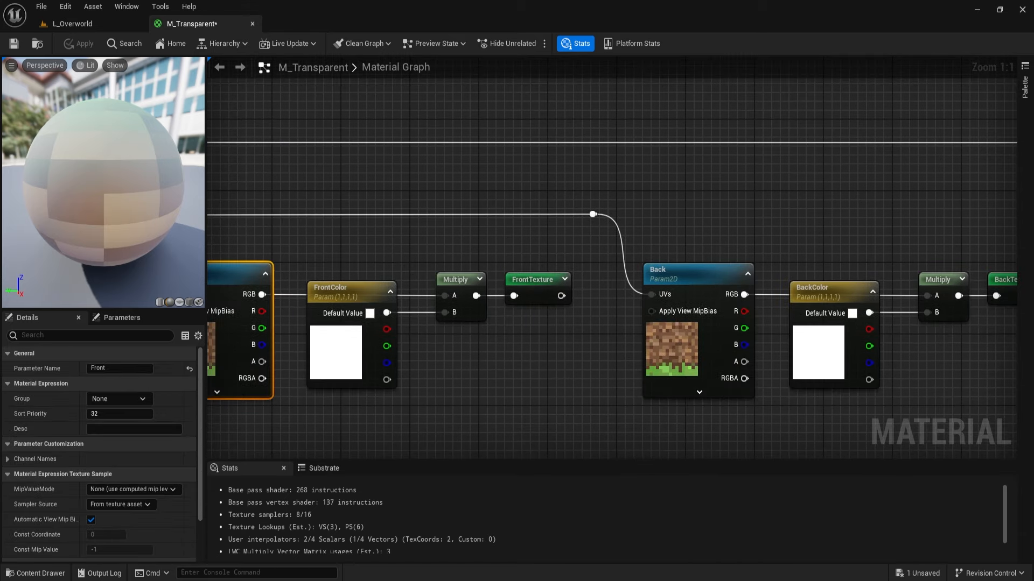
{"action": "left_click_drag", "start_coordinate": [651, 240], "coordinate": [694, 285]}
{"action": "right_click_drag", "start_coordinate": [793, 280], "coordinate": [778, 293]}
{"action": "scroll", "coordinate": [503, 285], "scroll_direction": "down", "scroll_amount": 3}
- Rename the Front and Back texture parameters to Texture so they share one parameter
{"action": "left_click", "coordinate": [377, 292]}
{"action": "left_click", "coordinate": [377, 292]}
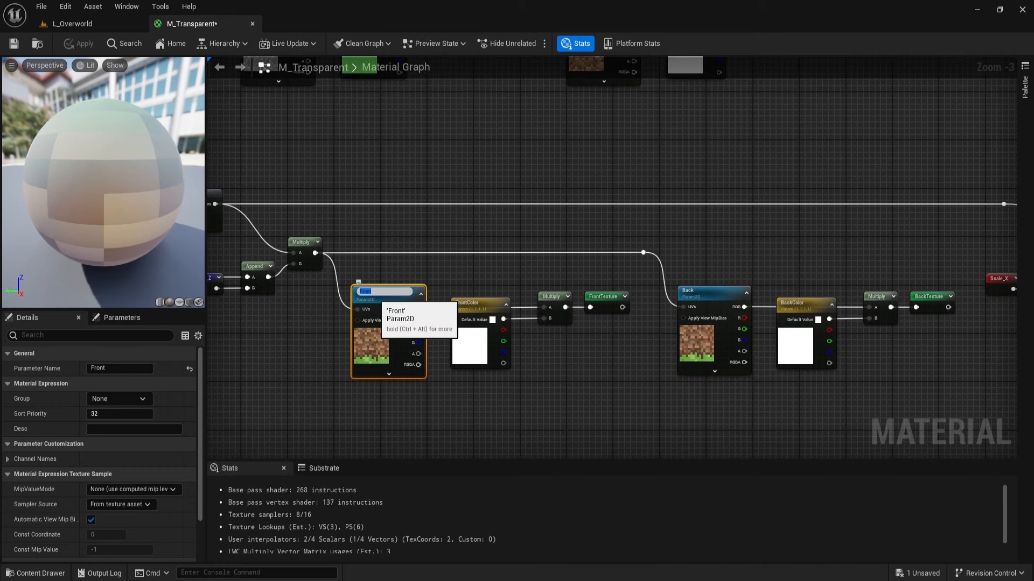
{"action": "type", "text": "Texture"}
{"action": "key", "text": "Return"}
{"action": "right_click_drag", "start_coordinate": [644, 350], "coordinate": [521, 344]}
{"action": "double_click", "coordinate": [588, 285]}
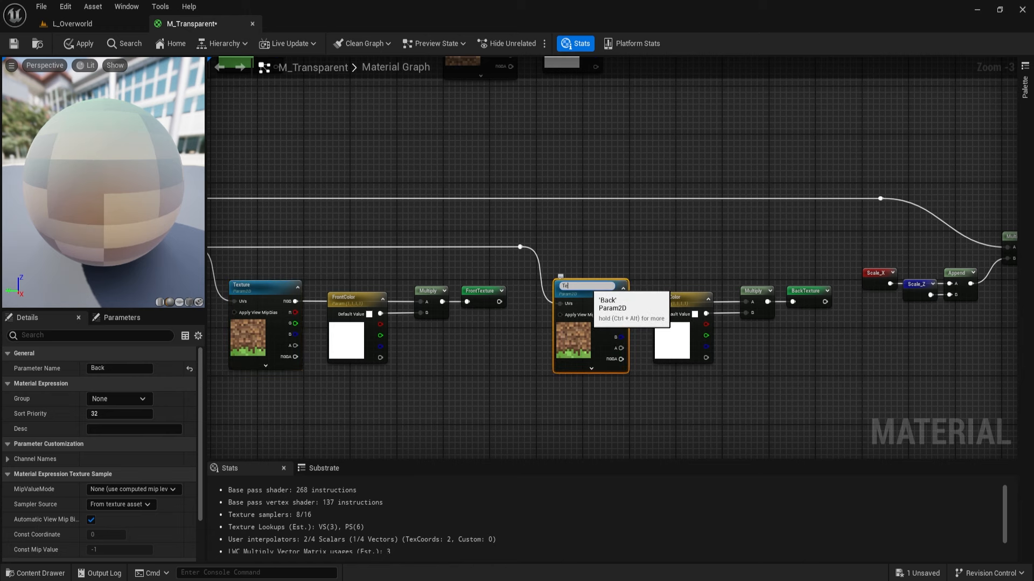
{"action": "key", "text": "Return"}
- Rename the Right and Left texture parameters to Texture
{"action": "right_click_drag", "start_coordinate": [796, 334], "coordinate": [282, 342]}
{"action": "double_click", "coordinate": [588, 296]}
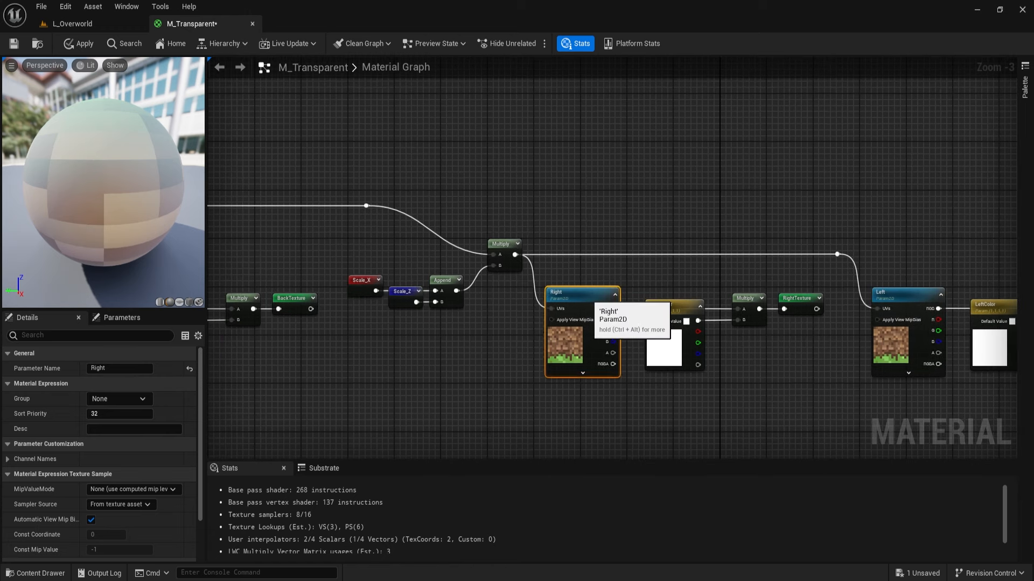
{"action": "type", "text": "Texture"}
{"action": "key", "text": "Return"}
{"action": "right_click_drag", "start_coordinate": [785, 349], "coordinate": [470, 349]}
{"action": "double_click", "coordinate": [590, 293]}
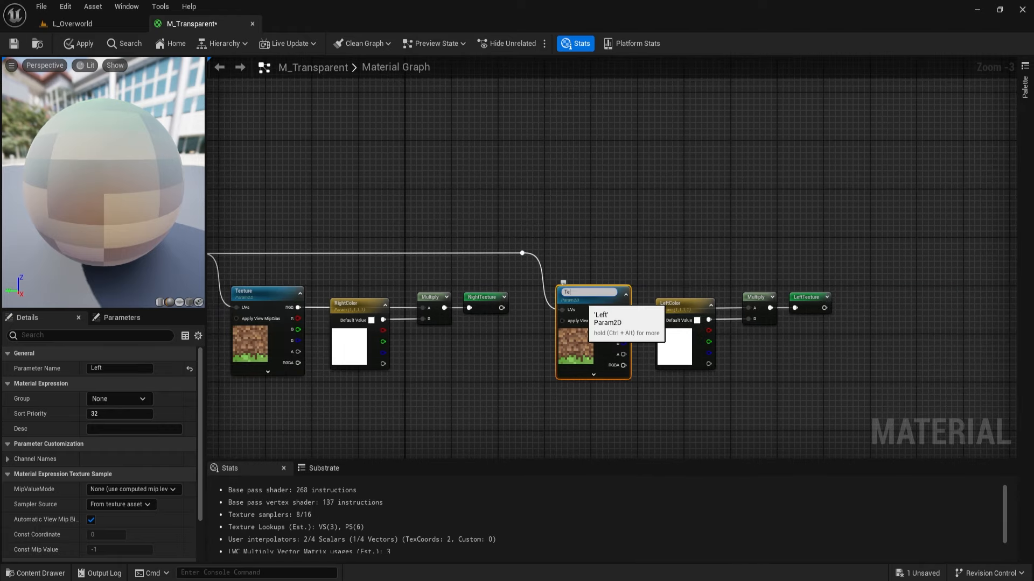
{"action": "type", "text": "Texture"}
{"action": "key", "text": "Return"}
{"action": "scroll", "coordinate": [738, 263], "scroll_direction": "down", "scroll_amount": 5}
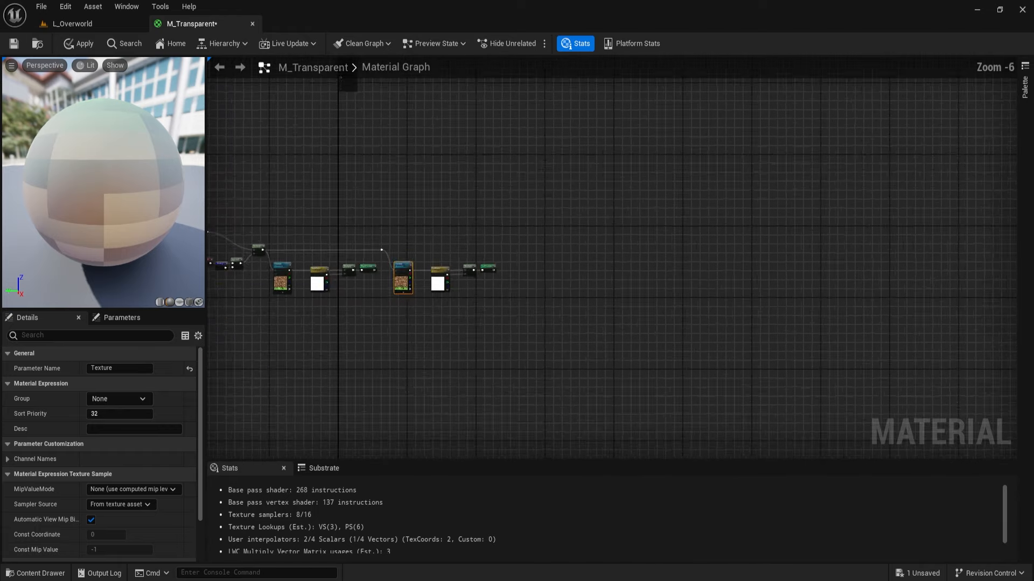
- Rename the Top and Bot texture parameters to Texture
{"action": "scroll", "coordinate": [285, 180], "scroll_direction": "up", "scroll_amount": 8}
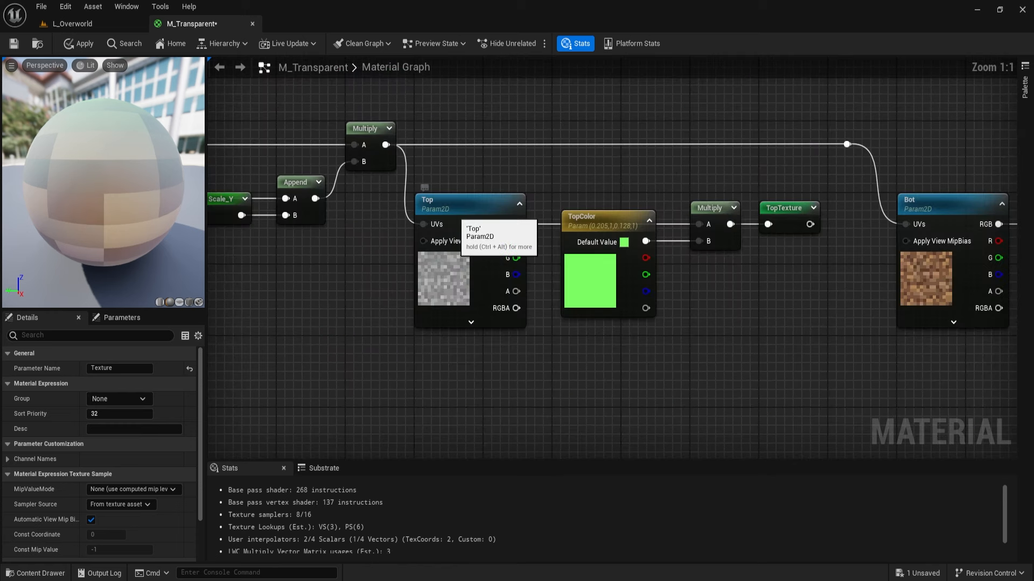
{"action": "left_click", "coordinate": [458, 215]}
{"action": "key", "text": "F2"}
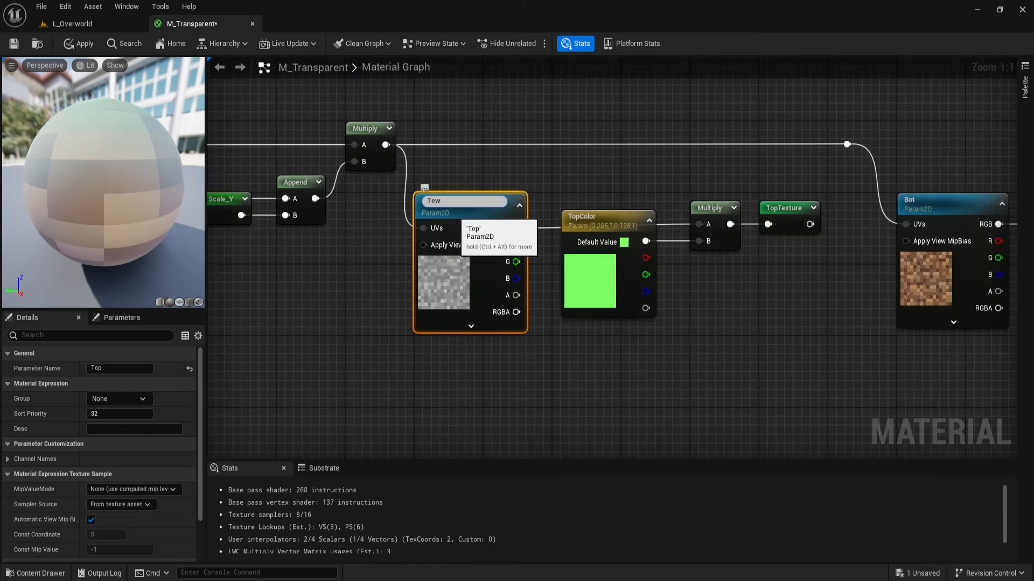
{"action": "type", "text": "Texture"}
{"action": "key", "text": "Return"}
{"action": "right_click_drag", "start_coordinate": [688, 258], "coordinate": [393, 254]}
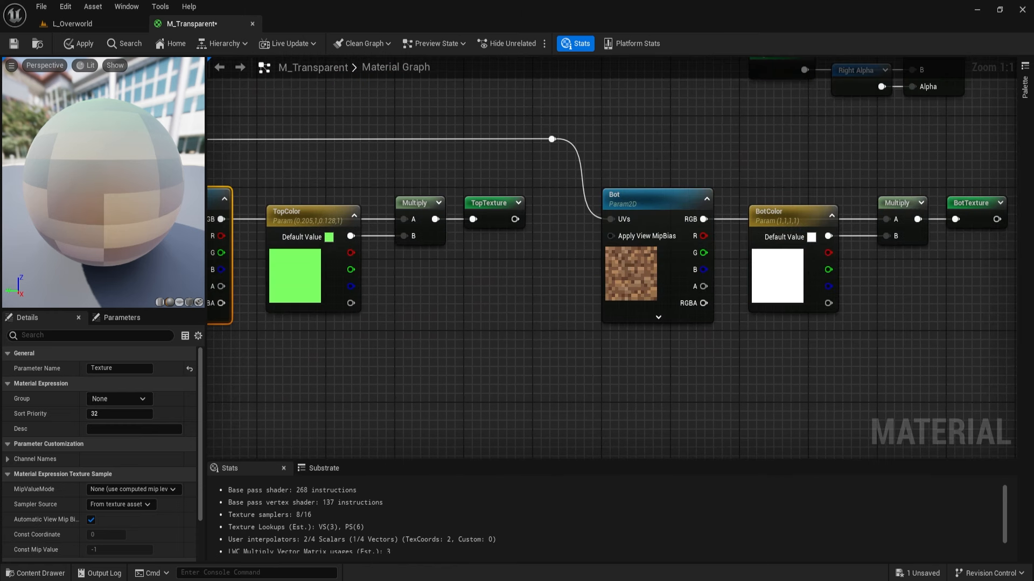
{"action": "left_click", "coordinate": [650, 204]}
{"action": "key", "text": "F2"}
{"action": "type", "text": "Texture"}
{"action": "key", "text": "Return"}
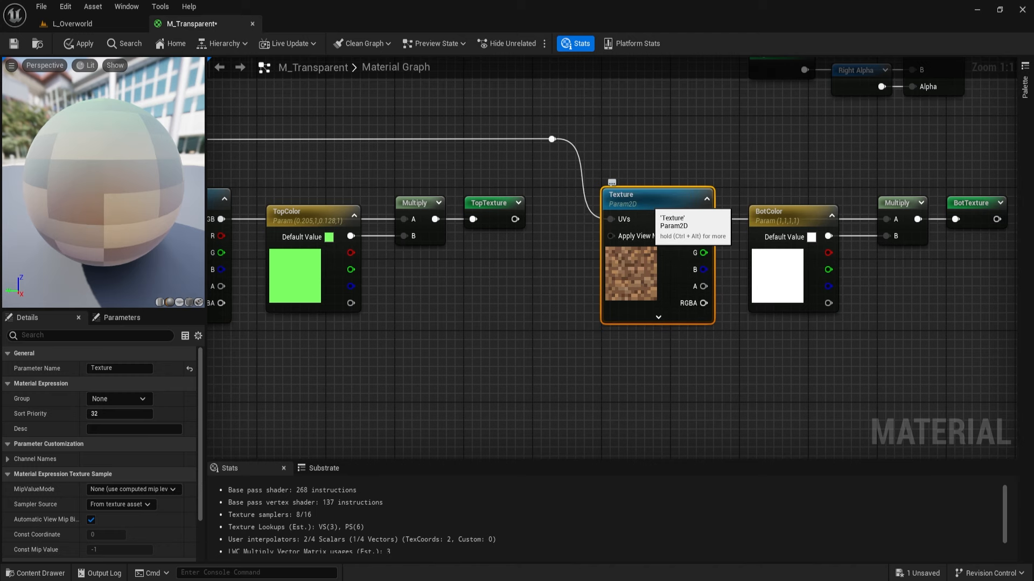
- Apply the parameter renames to the M_Transparent material
{"action": "scroll", "coordinate": [611, 258], "scroll_direction": "down", "scroll_amount": 3}
{"action": "right_click_drag", "start_coordinate": [465, 251], "coordinate": [759, 266]}
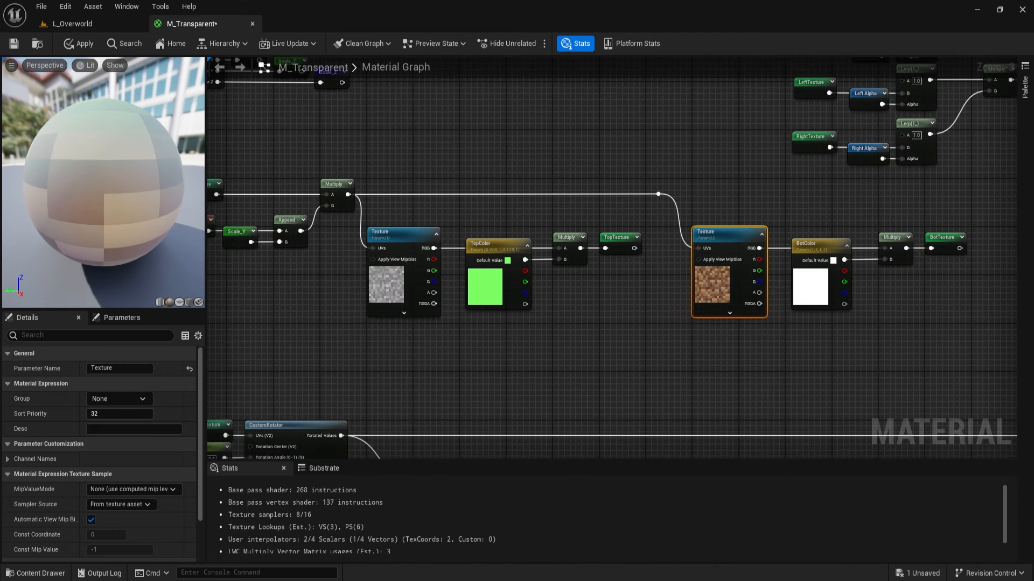
{"action": "left_click", "coordinate": [78, 43]}
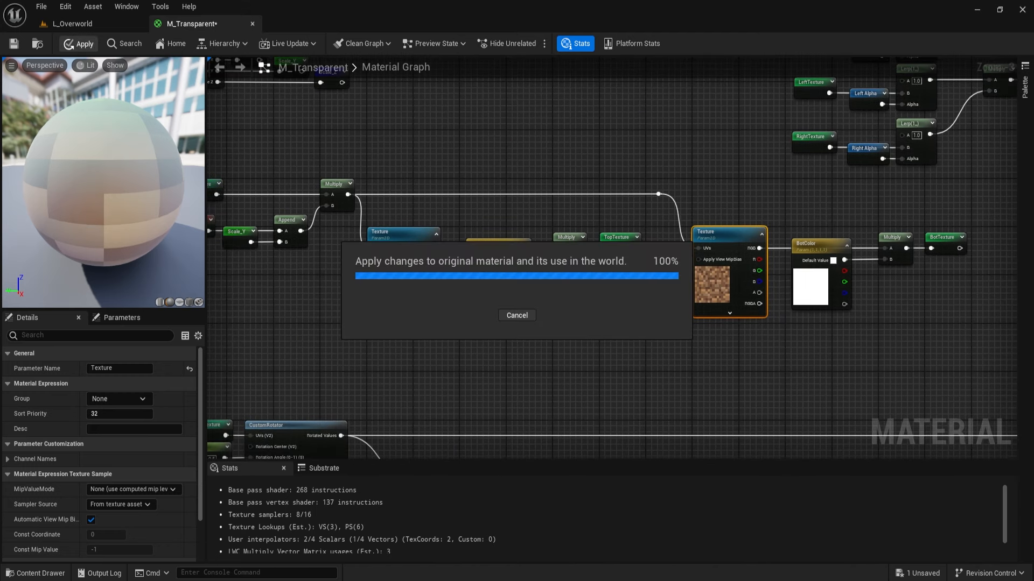
- Set the shared Texture parameter to oak_leaves through the Texture node in the top-face branch
{"action": "scroll", "coordinate": [440, 81], "scroll_direction": "down", "scroll_amount": 2}
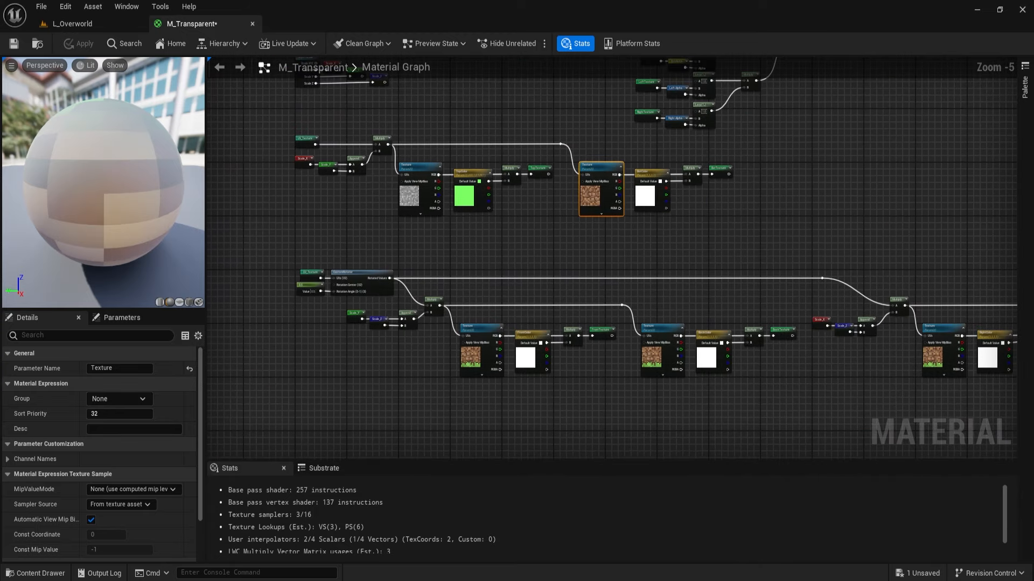
{"action": "scroll", "coordinate": [487, 343], "scroll_direction": "up", "scroll_amount": 4}
{"action": "right_click_drag", "start_coordinate": [486, 342], "coordinate": [519, 558]}
{"action": "right_click_drag", "start_coordinate": [371, 199], "coordinate": [446, 300]}
{"action": "left_click", "coordinate": [442, 301]}
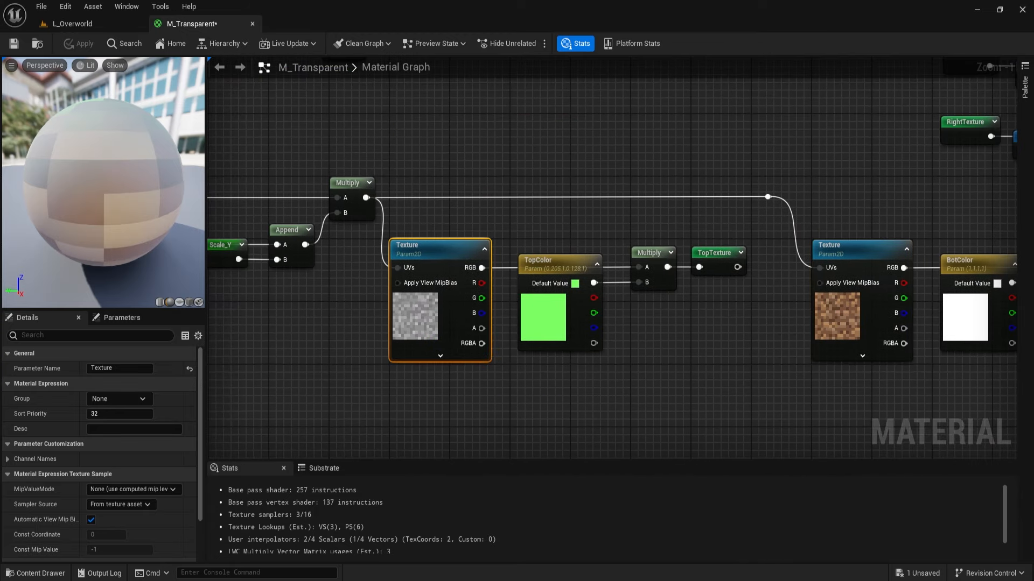
{"action": "scroll", "coordinate": [97, 458], "scroll_direction": "down", "scroll_amount": 3}
{"action": "left_click", "coordinate": [148, 509]}
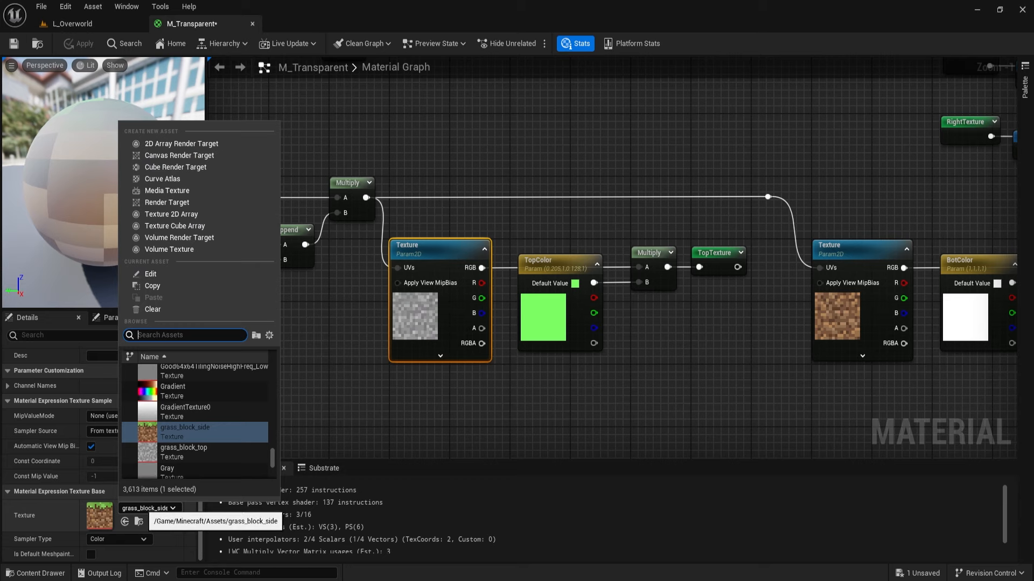
{"action": "type", "text": "leaves"}
{"action": "left_click", "coordinate": [162, 377]}
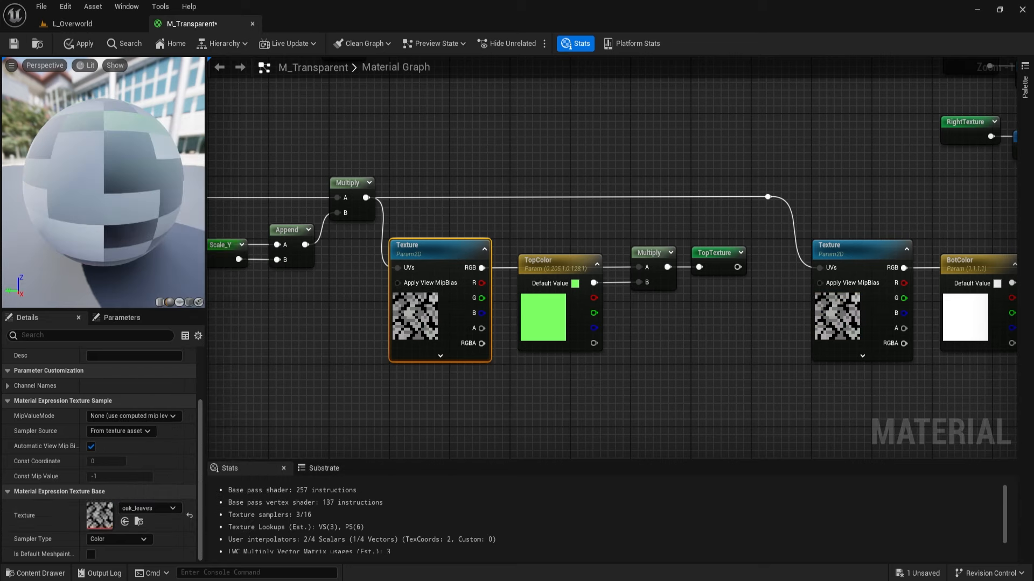
- Wire the front branch's Texture RGB straight into FrontTexture and delete the FrontColor and Multiply nodes
{"action": "right_click_drag", "start_coordinate": [497, 408], "coordinate": [464, 245]}
{"action": "scroll", "coordinate": [464, 246], "scroll_direction": "down", "scroll_amount": 4}
{"action": "right_click_drag", "start_coordinate": [529, 285], "coordinate": [466, 260]}
{"action": "right_click_drag", "start_coordinate": [748, 383], "coordinate": [631, 463]}
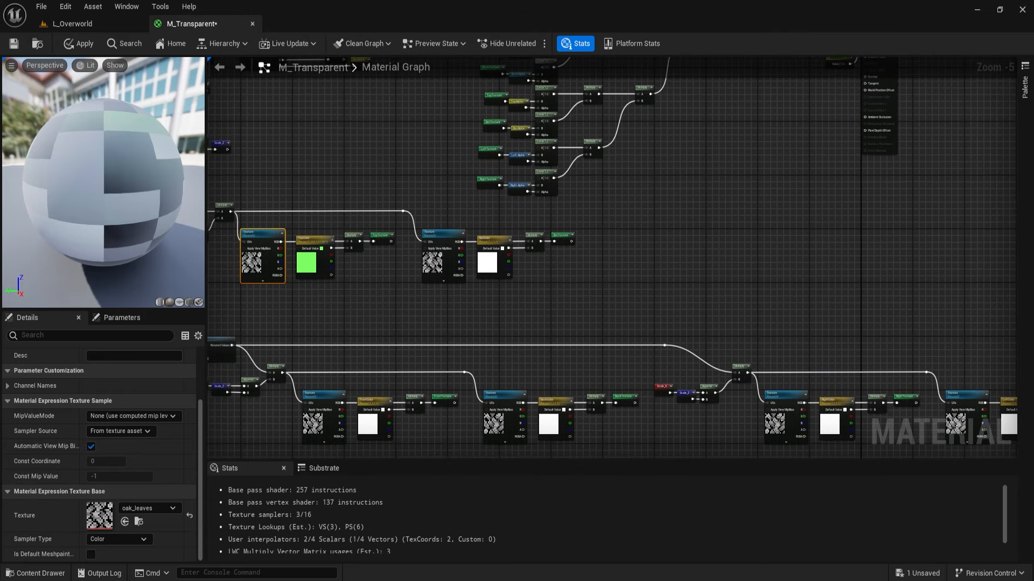
{"action": "right_click_drag", "start_coordinate": [368, 438], "coordinate": [567, 374]}
{"action": "scroll", "coordinate": [567, 374], "scroll_direction": "up", "scroll_amount": 5}
{"action": "left_click_drag", "start_coordinate": [563, 246], "coordinate": [697, 359]}
{"action": "right_click_drag", "start_coordinate": [698, 359], "coordinate": [705, 406]}
{"action": "left_click_drag", "start_coordinate": [756, 331], "coordinate": [503, 330]}
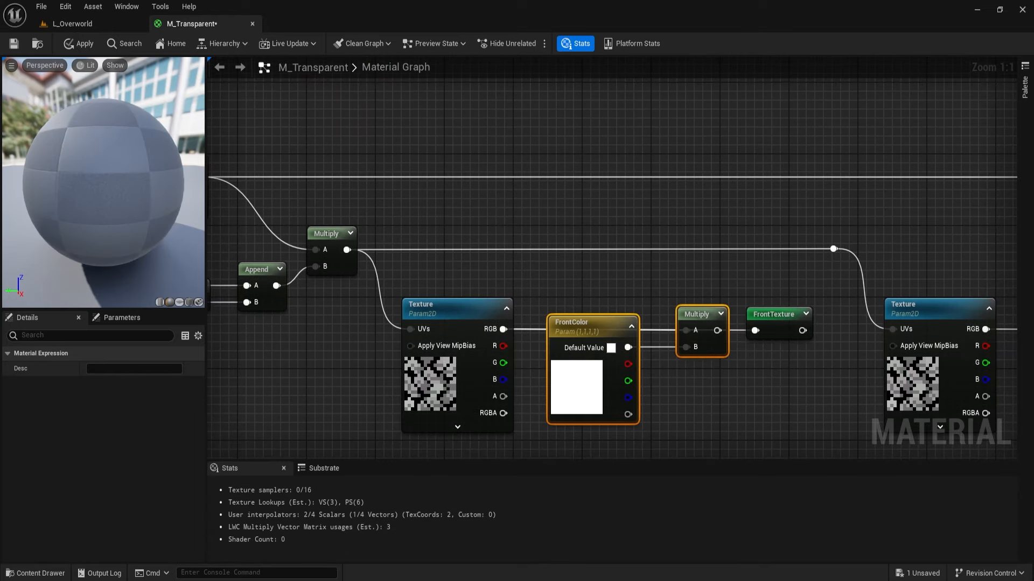
{"action": "left_click_drag", "start_coordinate": [535, 292], "coordinate": [709, 400]}
{"action": "key", "text": "Delete"}
- Move the FrontTexture reroute beside its Texture node and shift both nodes slightly towards the UV Multiply
{"action": "left_click_drag", "start_coordinate": [773, 315], "coordinate": [565, 315]}
{"action": "left_click", "coordinate": [461, 322], "text": "shift"}
{"action": "left_click_drag", "start_coordinate": [457, 315], "coordinate": [440, 314]}
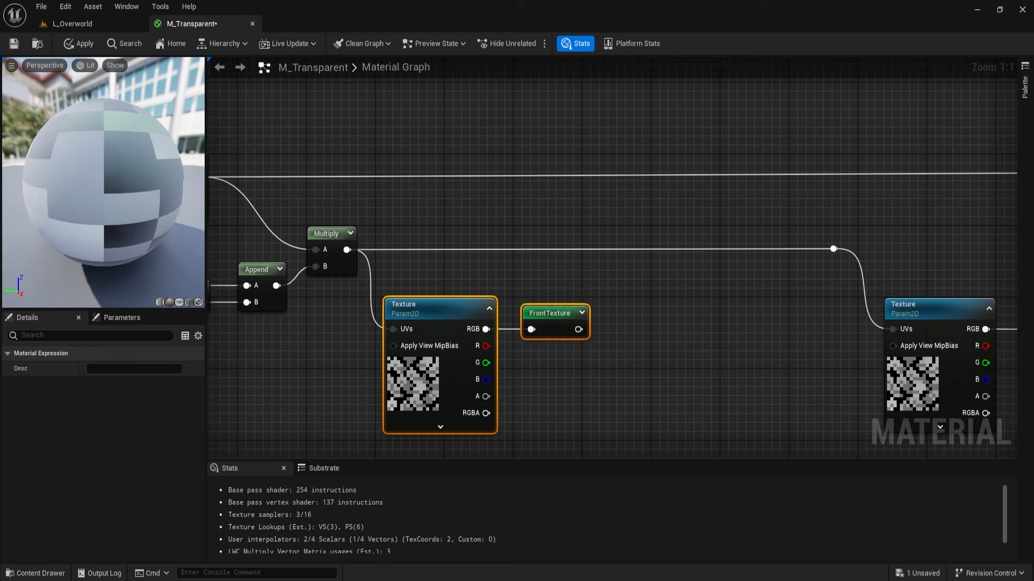
{"action": "left_click", "coordinate": [716, 344]}
- Delete BackColor and its Multiply, connect the back Texture's RGB to BackTexture, and move BackTexture beside it
{"action": "right_click_drag", "start_coordinate": [716, 345], "coordinate": [394, 328]}
{"action": "left_click_drag", "start_coordinate": [700, 283], "coordinate": [862, 361]}
{"action": "key", "text": "Delete"}
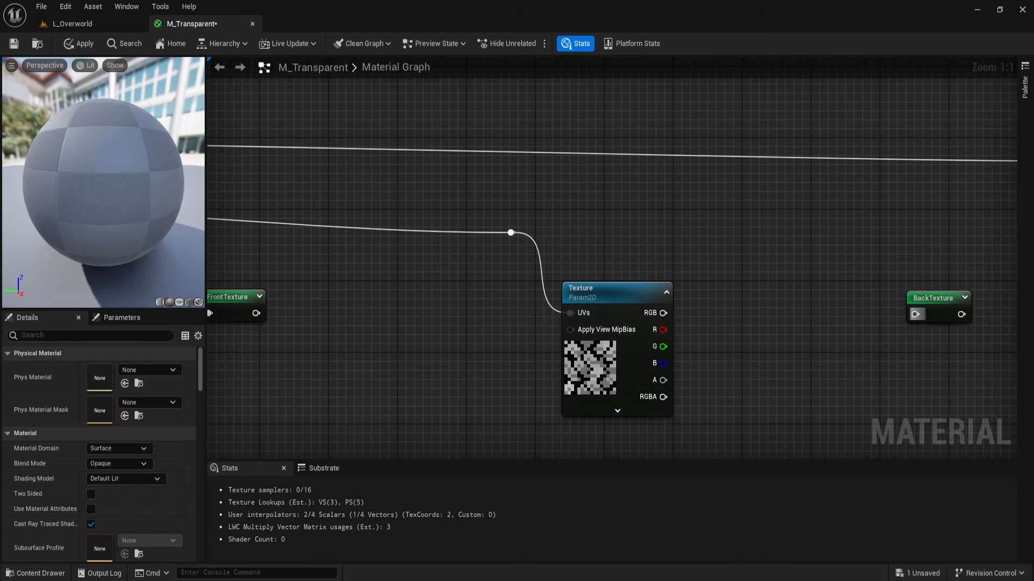
{"action": "left_click_drag", "start_coordinate": [915, 315], "coordinate": [659, 313]}
{"action": "left_click_drag", "start_coordinate": [942, 299], "coordinate": [727, 299]}
- Delete RightColor and its Multiply and connect the right Texture's RGB directly to RightTexture
{"action": "right_click_drag", "start_coordinate": [849, 359], "coordinate": [210, 384]}
{"action": "left_click_drag", "start_coordinate": [576, 275], "coordinate": [852, 429]}
{"action": "left_click_drag", "start_coordinate": [888, 431], "coordinate": [754, 296]}
{"action": "key", "text": "Delete"}
{"action": "left_click_drag", "start_coordinate": [662, 334], "coordinate": [722, 323]}
- Delete LeftColor and its Multiply, connect the left Texture's RGB to LeftTexture, and move LeftTexture beside it
{"action": "right_click_drag", "start_coordinate": [846, 328], "coordinate": [305, 334]}
{"action": "left_click_drag", "start_coordinate": [666, 273], "coordinate": [803, 377]}
{"action": "key", "text": "Delete"}
{"action": "left_click_drag", "start_coordinate": [855, 341], "coordinate": [603, 340]}
{"action": "left_click_drag", "start_coordinate": [883, 324], "coordinate": [658, 323]}
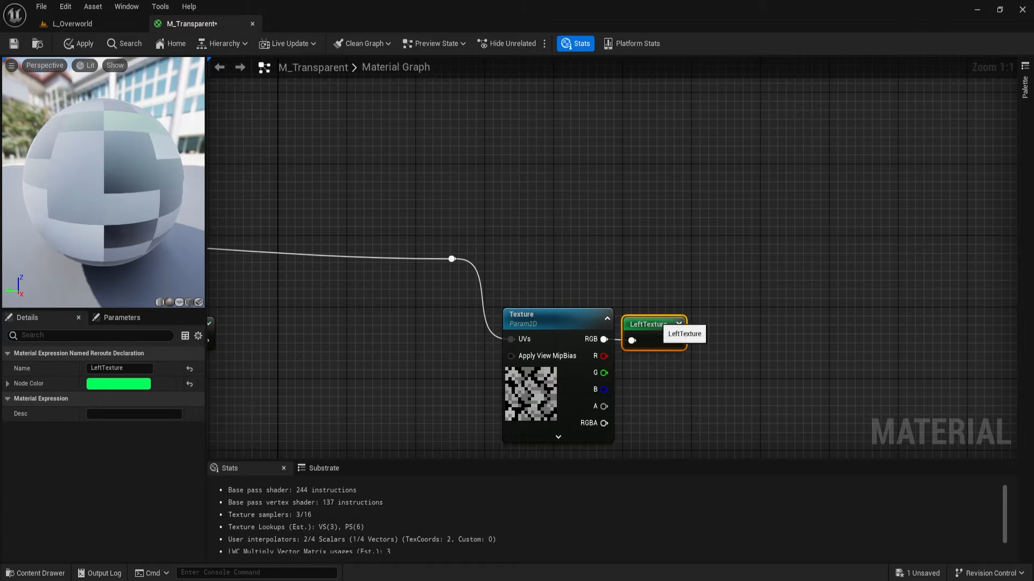
- Delete BotColor and its Multiply and connect the bottom Texture's RGB directly to BotTexture
{"action": "scroll", "coordinate": [658, 324], "scroll_direction": "down", "scroll_amount": 3}
{"action": "right_click_drag", "start_coordinate": [646, 302], "coordinate": [937, 430]}
{"action": "right_click_drag", "start_coordinate": [248, 242], "coordinate": [767, 336]}
{"action": "scroll", "coordinate": [401, 257], "scroll_direction": "up", "scroll_amount": 3}
{"action": "left_click_drag", "start_coordinate": [525, 240], "coordinate": [724, 304]}
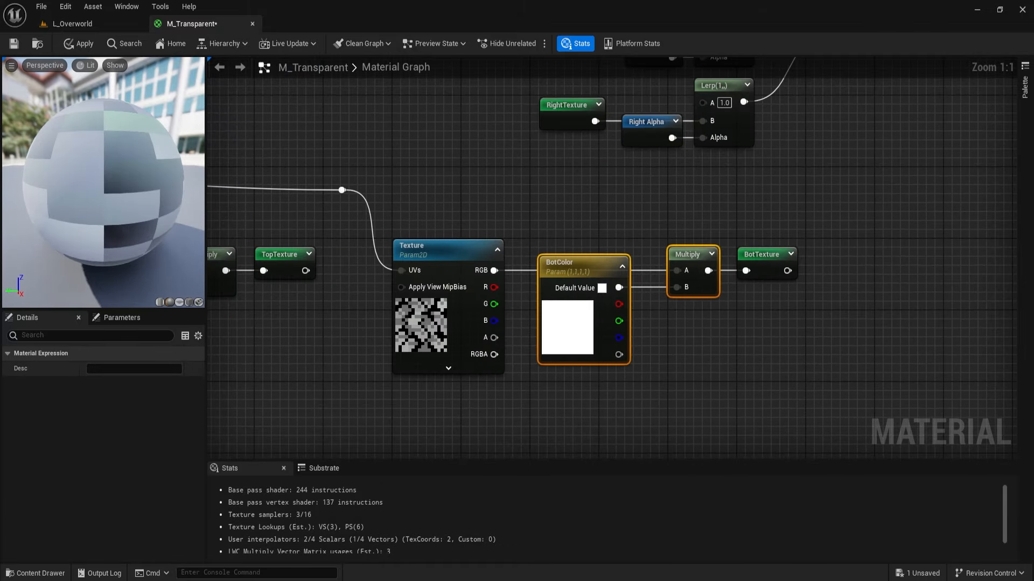
{"action": "key", "text": "Delete"}
{"action": "left_click_drag", "start_coordinate": [494, 270], "coordinate": [565, 269]}
- Delete TopColor and its Multiply and connect the top Texture's RGB directly to TopTexture
{"action": "right_click_drag", "start_coordinate": [458, 291], "coordinate": [966, 307]}
{"action": "left_click_drag", "start_coordinate": [554, 253], "coordinate": [751, 323]}
{"action": "key", "text": "Delete"}
{"action": "left_click_drag", "start_coordinate": [520, 287], "coordinate": [587, 279]}
- Switch the material preview to a cube and view the leaf texture on its faces from above
{"action": "right_click_drag", "start_coordinate": [723, 269], "coordinate": [360, 439]}
{"action": "scroll", "coordinate": [359, 439], "scroll_direction": "down", "scroll_amount": 4}
{"action": "left_click", "coordinate": [179, 302]}
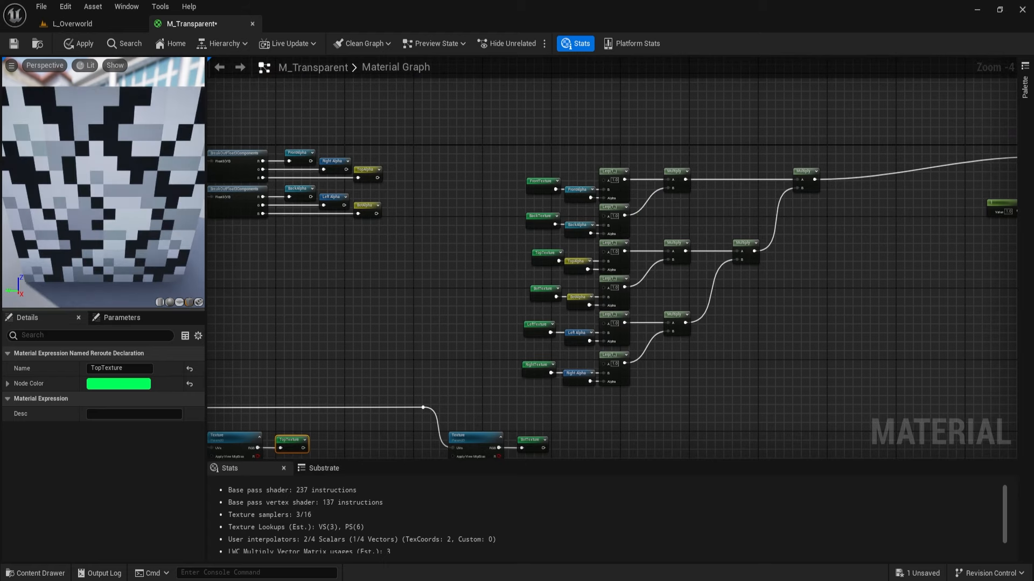
{"action": "left_click", "coordinate": [189, 302]}
{"action": "left_click_drag", "start_coordinate": [108, 186], "coordinate": [115, 210]}
- Enable Two Sided on the M_Transparent material's main output node
{"action": "right_click_drag", "start_coordinate": [596, 259], "coordinate": [431, 270]}
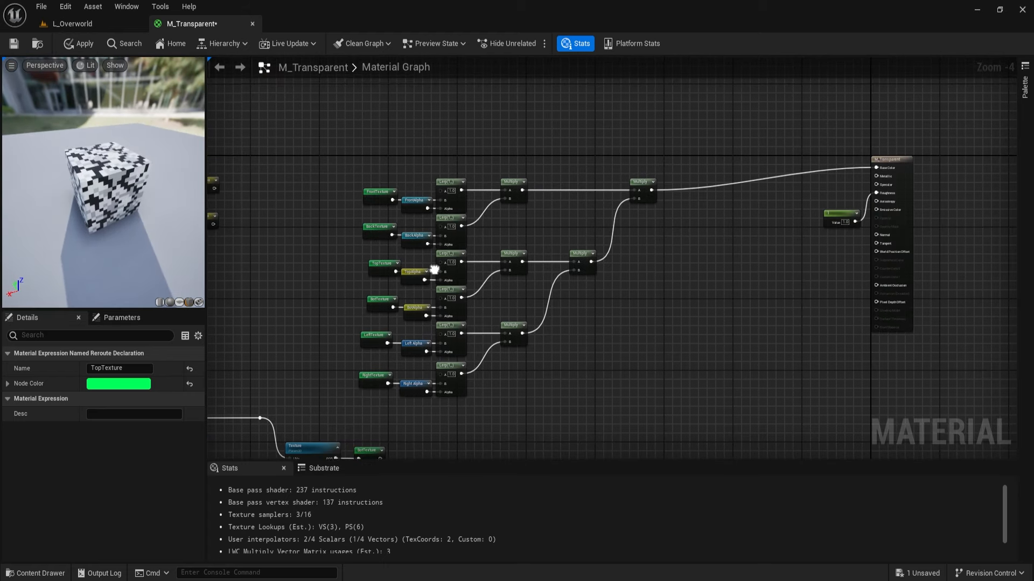
{"action": "right_click_drag", "start_coordinate": [650, 250], "coordinate": [646, 260]}
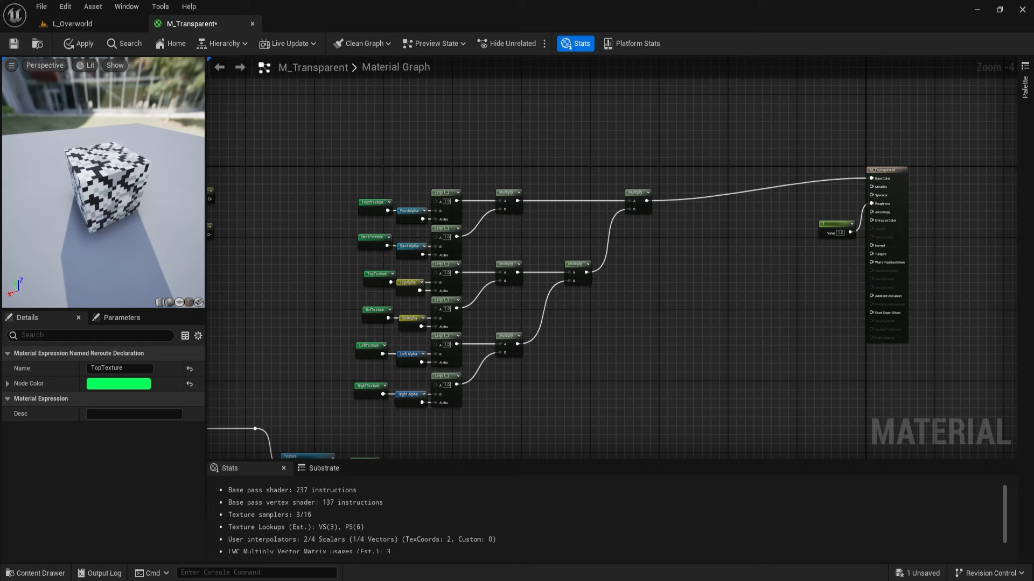
{"action": "left_click", "coordinate": [885, 170]}
{"action": "scroll", "coordinate": [92, 455], "scroll_direction": "down", "scroll_amount": 2}
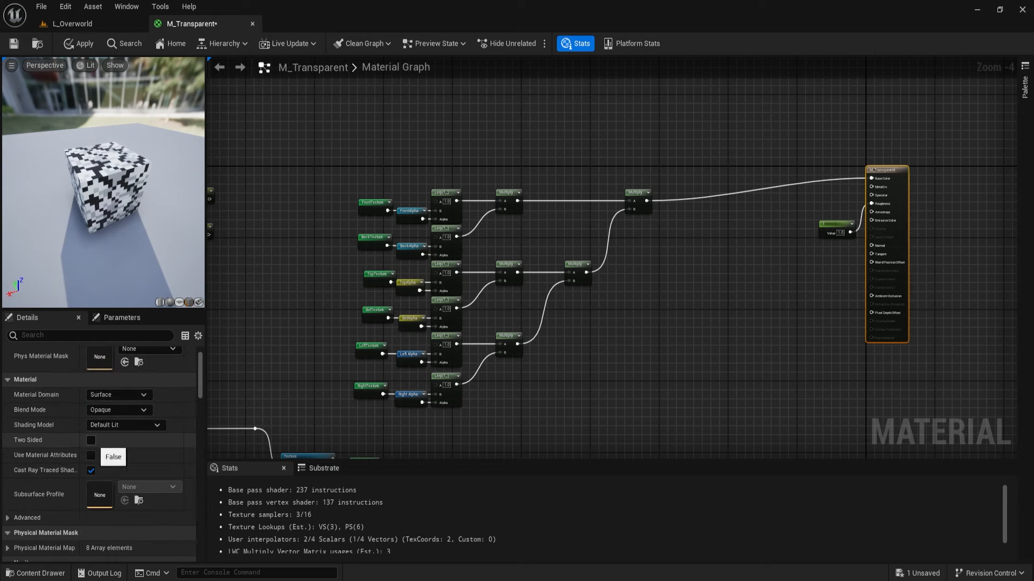
{"action": "left_click", "coordinate": [91, 441]}
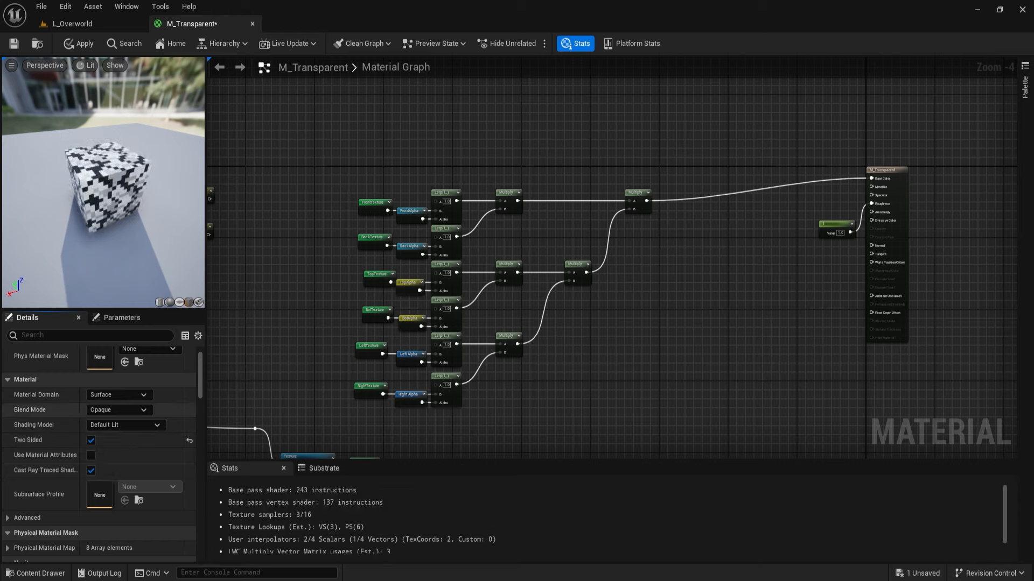
- Set the M_Transparent material's Blend Mode to Masked and apply the change
{"action": "left_click", "coordinate": [119, 409]}
{"action": "left_click", "coordinate": [108, 430]}
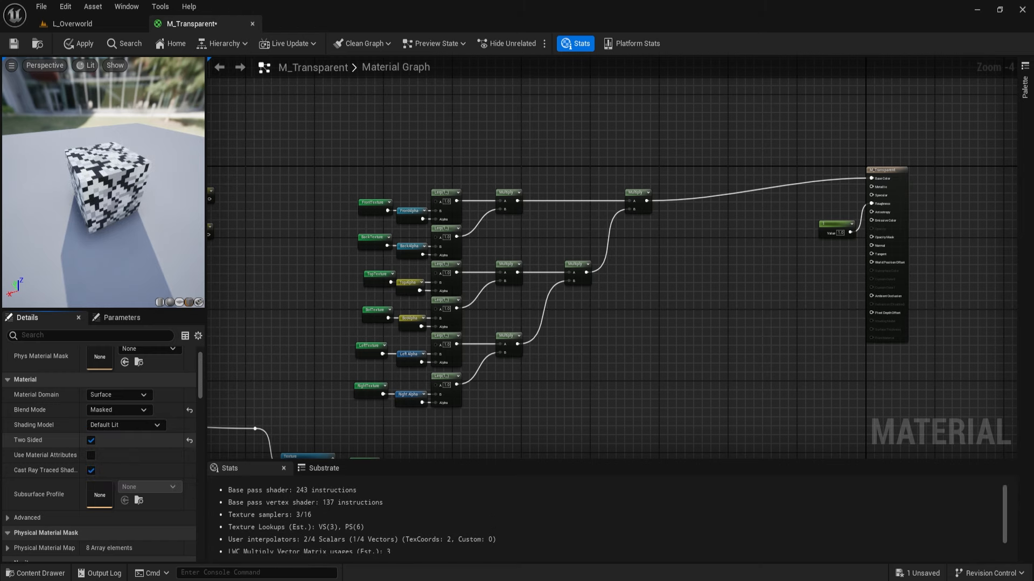
{"action": "left_click", "coordinate": [78, 44]}
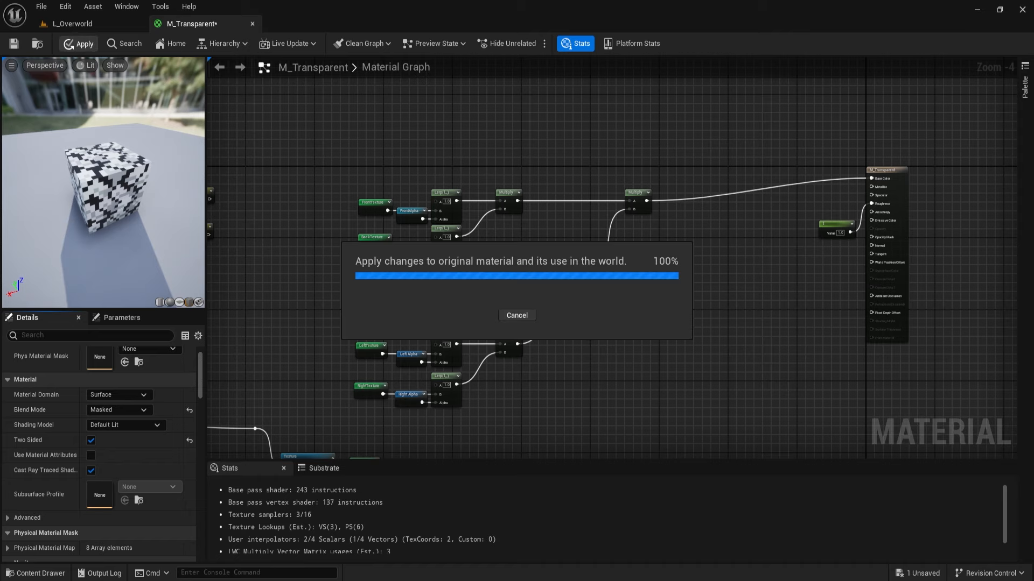
- Add a Ceil node fed by the final Multiply's output and connect it to the Opacity Mask input
{"action": "scroll", "coordinate": [552, 246], "scroll_direction": "up", "scroll_amount": 5}
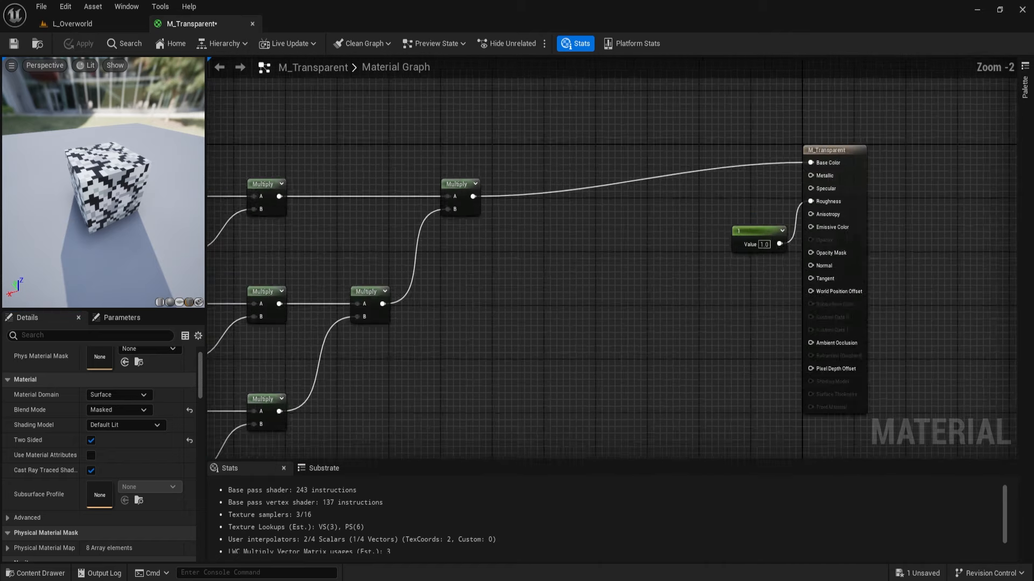
{"action": "scroll", "coordinate": [552, 246], "scroll_direction": "down", "scroll_amount": 2}
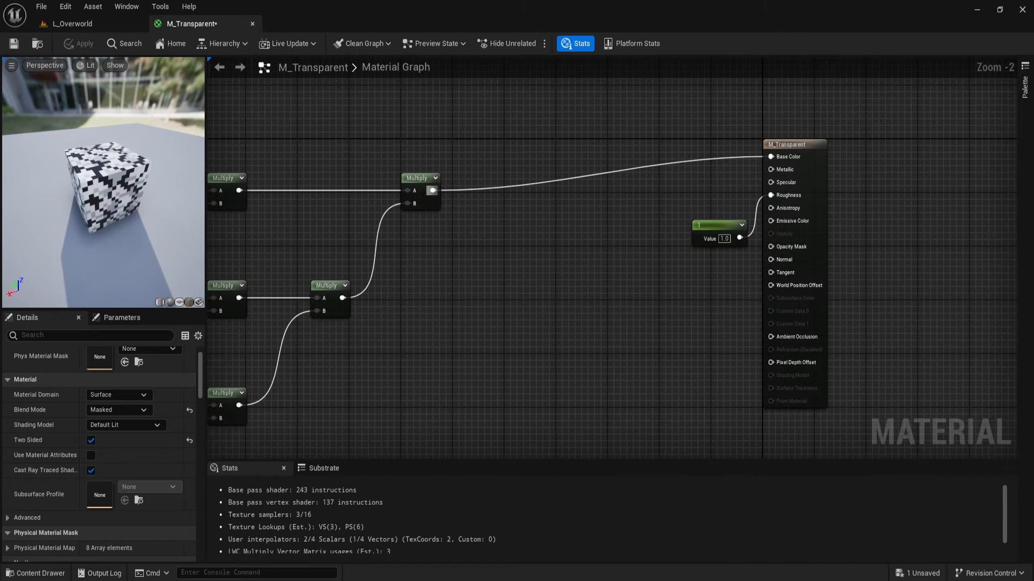
{"action": "left_click_drag", "start_coordinate": [432, 190], "coordinate": [493, 244]}
{"action": "key", "text": "Escape"}
{"action": "right_click_drag", "start_coordinate": [432, 191], "coordinate": [461, 208]}
{"action": "left_click_drag", "start_coordinate": [461, 207], "coordinate": [495, 280]}
{"action": "type", "text": "ceil"}
{"action": "key", "text": "Return"}
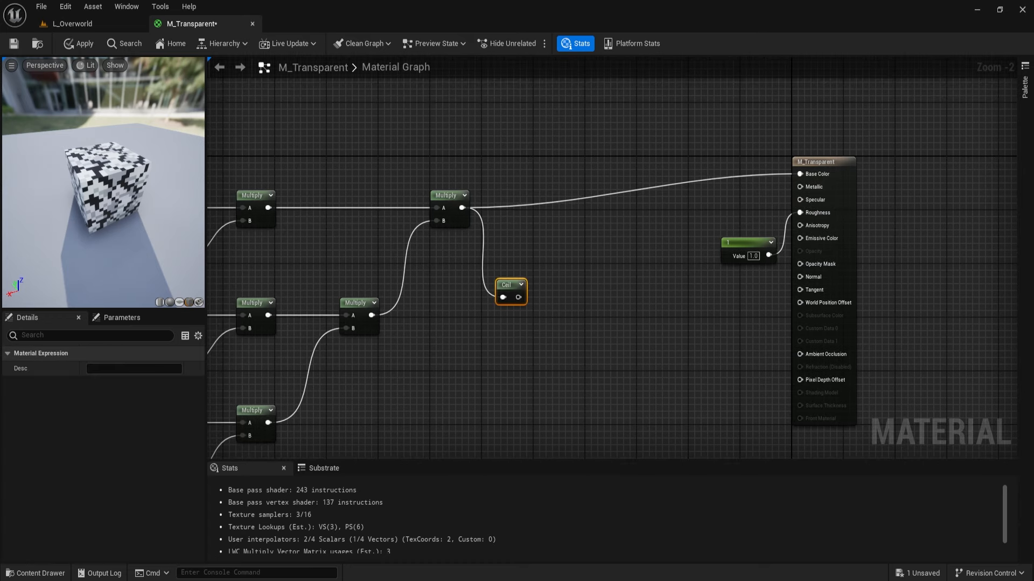
{"action": "left_click_drag", "start_coordinate": [517, 297], "coordinate": [800, 264]}
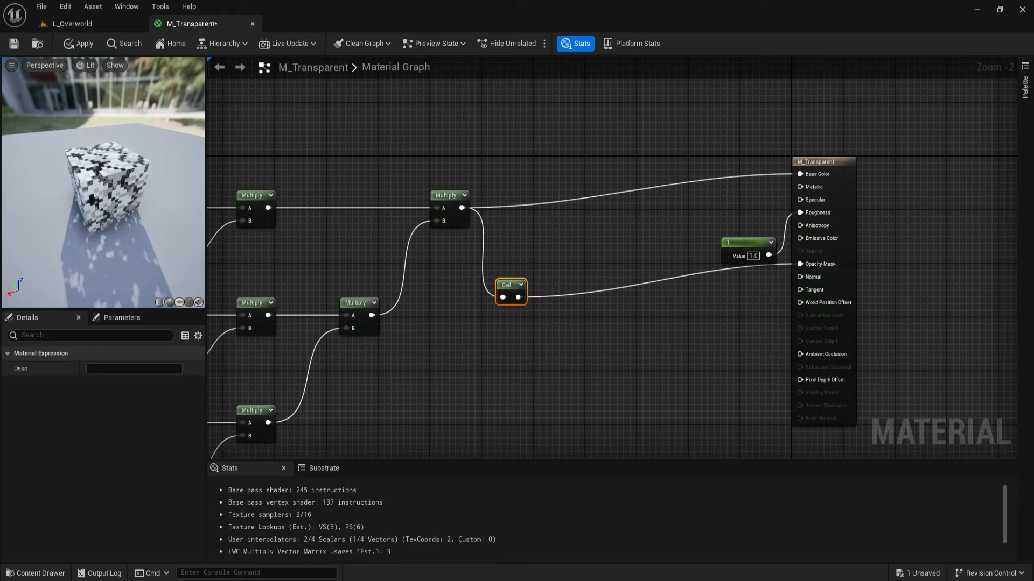
- Inspect the masked cube preview up close and straighten the wires running into the M_Transparent output node
{"action": "right_click_drag", "start_coordinate": [108, 183], "coordinate": [124, 245]}
{"action": "right_click_drag", "start_coordinate": [554, 215], "coordinate": [514, 226]}
{"action": "left_click_drag", "start_coordinate": [669, 151], "coordinate": [790, 291]}
{"action": "key", "text": "q"}
{"action": "left_click_drag", "start_coordinate": [808, 242], "coordinate": [808, 234]}
{"action": "left_click", "coordinate": [856, 221]}
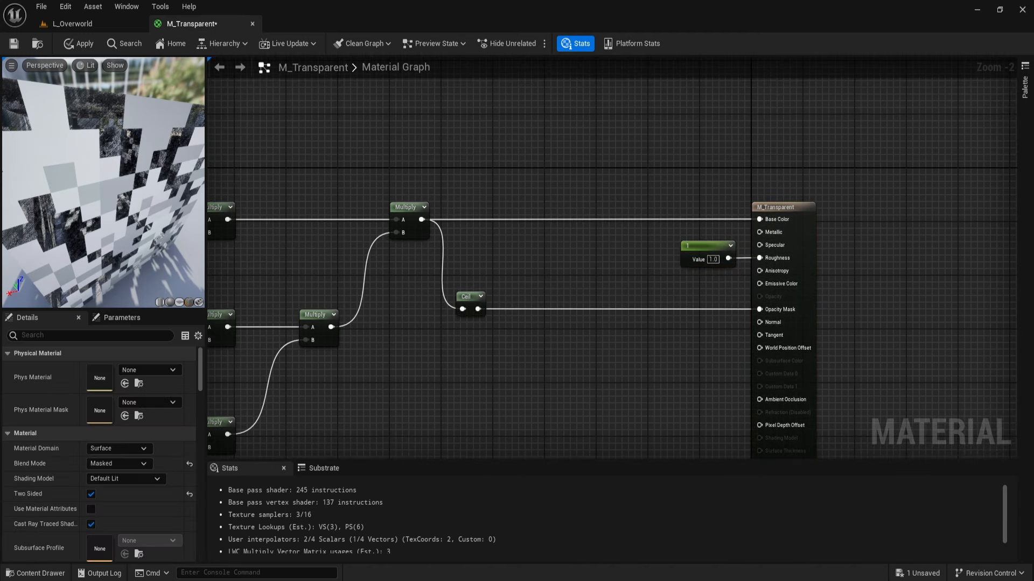
- Insert a Multiply node between the final Multiply and Base Color, and feed its B input from a new Constant3Vector
{"action": "key", "text": "m"}
{"action": "left_click", "coordinate": [560, 207]}
{"action": "left_click_drag", "start_coordinate": [563, 219], "coordinate": [421, 219]}
{"action": "left_click_drag", "start_coordinate": [597, 220], "coordinate": [759, 219]}
{"action": "right_click_drag", "start_coordinate": [450, 226], "coordinate": [506, 242]}
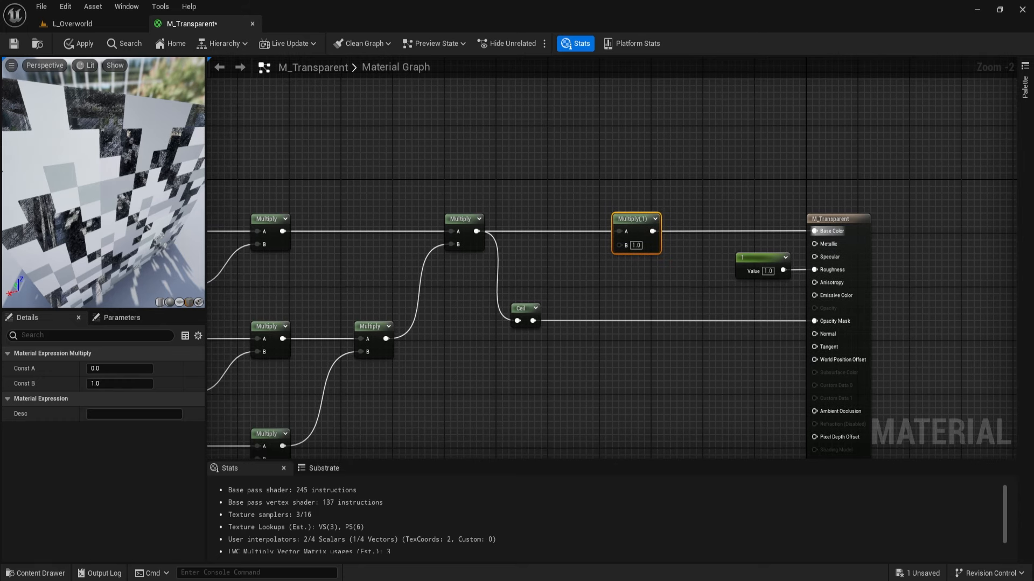
{"action": "left_click", "coordinate": [514, 221]}
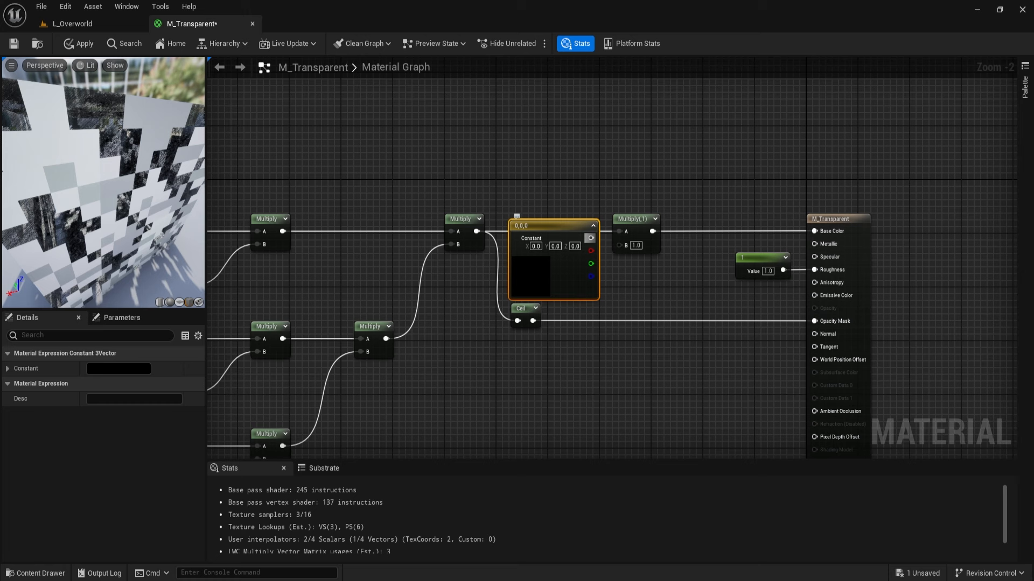
{"action": "left_click_drag", "start_coordinate": [590, 238], "coordinate": [620, 246]}
- Convert the Constant3Vector to a parameter named Color and set its default to bright green (R 0.0, G 1.0, B 0.098495)
{"action": "right_click", "coordinate": [555, 231]}
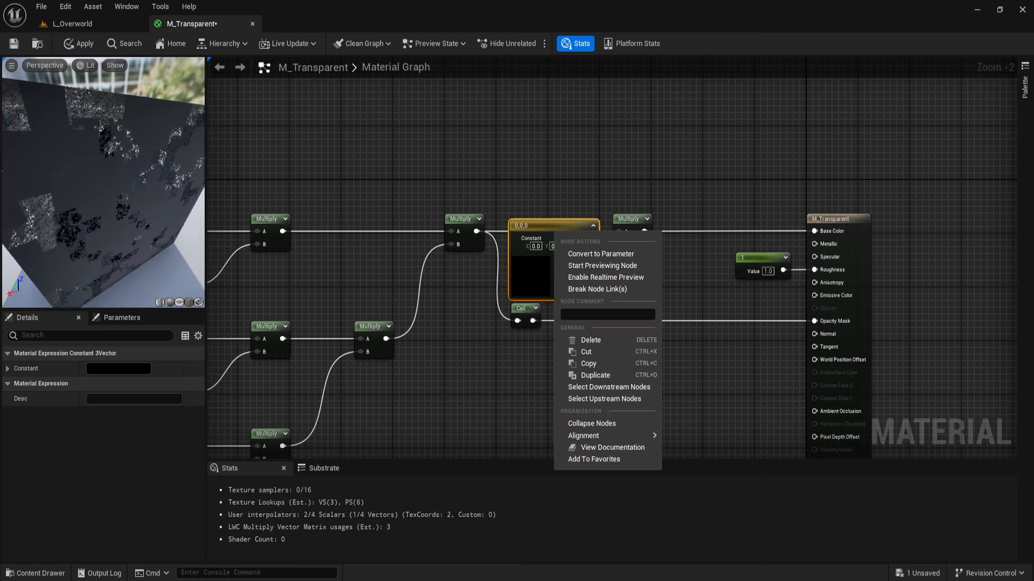
{"action": "left_click", "coordinate": [600, 253]}
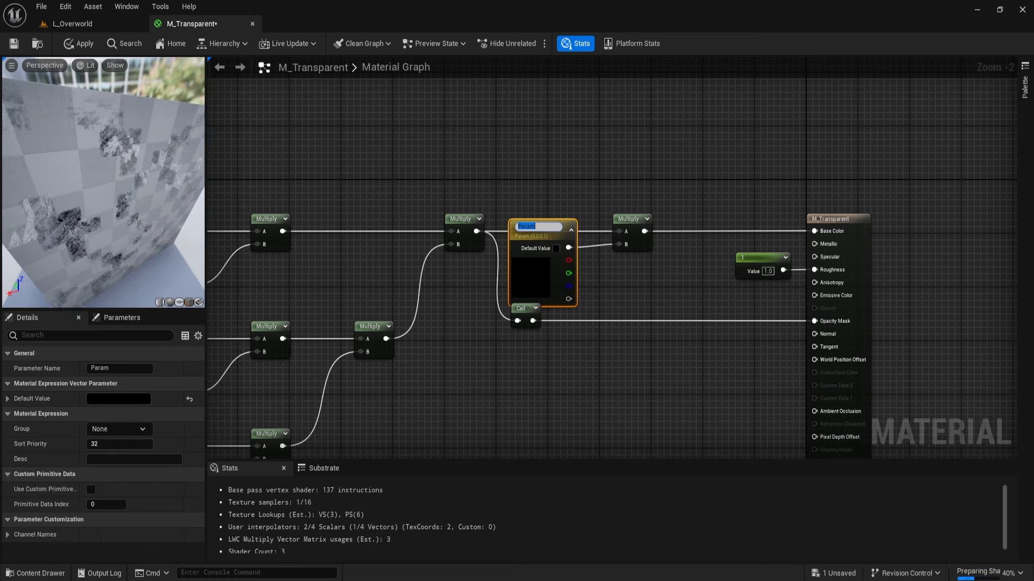
{"action": "type", "text": "Color"}
{"action": "key", "text": "Return"}
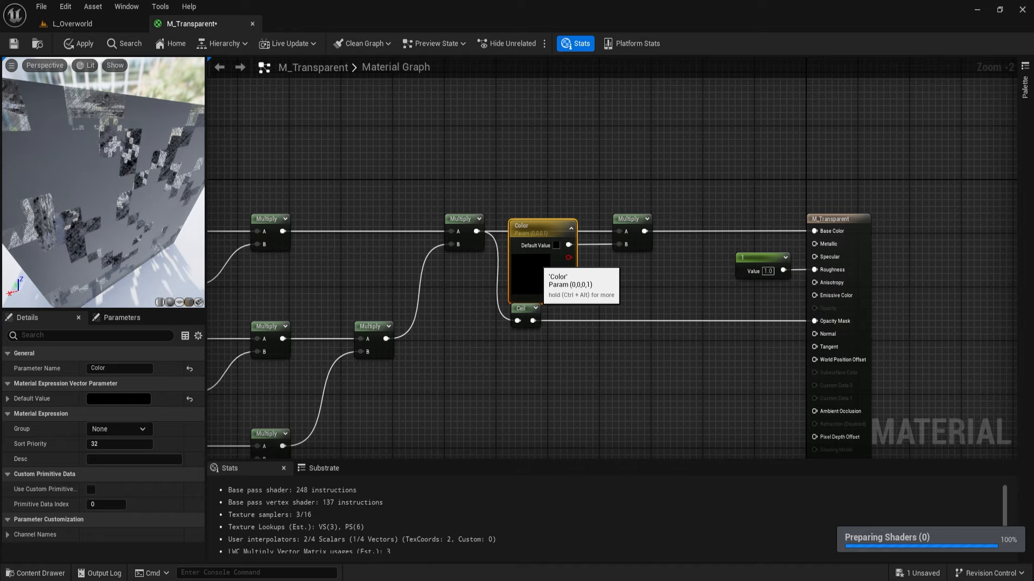
{"action": "left_click", "coordinate": [556, 245]}
{"action": "left_click_drag", "start_coordinate": [598, 366], "coordinate": [571, 405]}
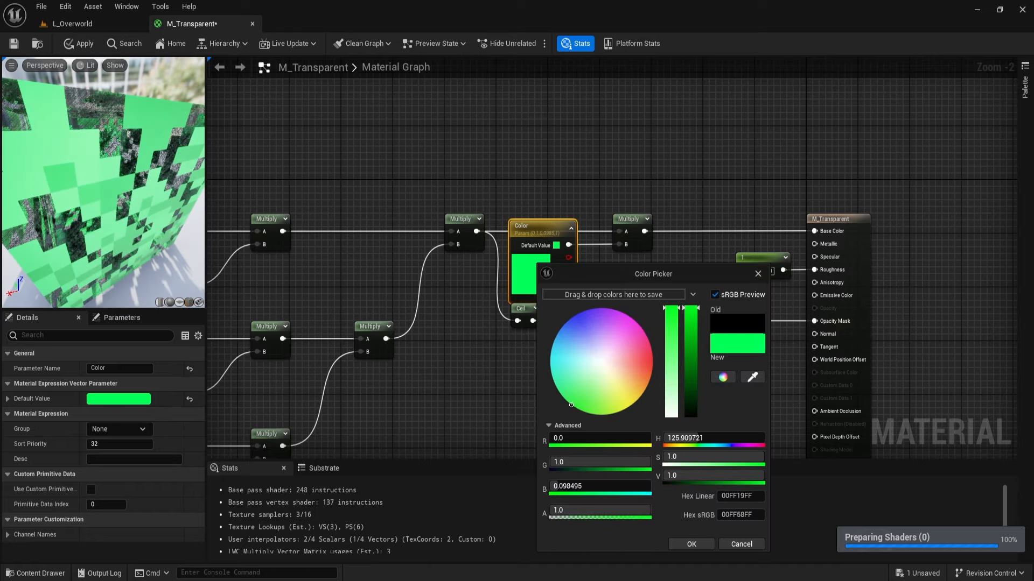
- Feed the Ceil node from a BotTexture reroute instead of the Multiply, and move both nodes to the far side of the Color parameter
{"action": "right_click_drag", "start_coordinate": [619, 278], "coordinate": [598, 291]}
{"action": "left_click_drag", "start_coordinate": [480, 189], "coordinate": [619, 339]}
{"action": "left_click_drag", "start_coordinate": [614, 233], "coordinate": [621, 232]}
{"action": "right_click_drag", "start_coordinate": [700, 291], "coordinate": [677, 315]}
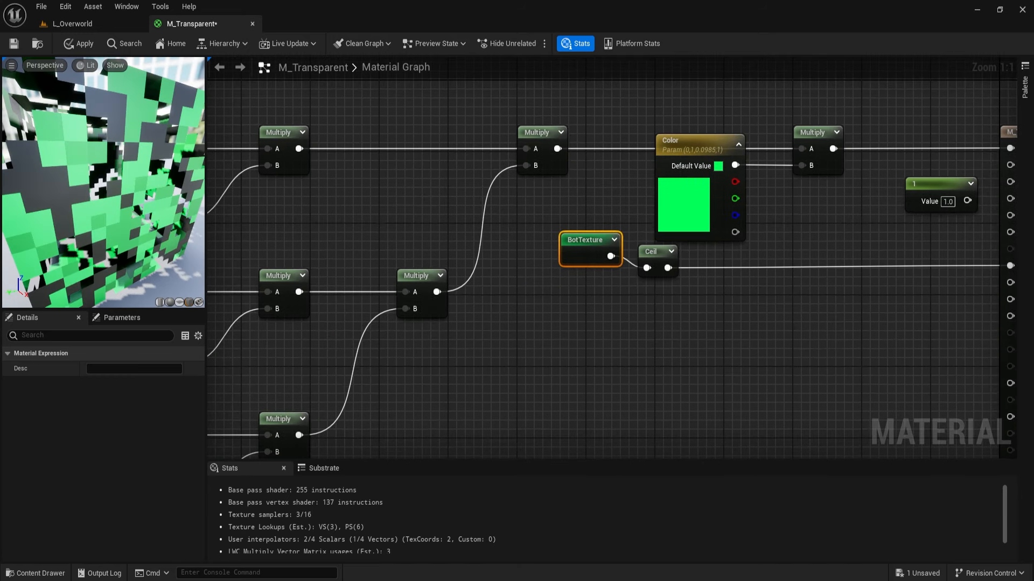
{"action": "key", "text": "q"}
{"action": "left_click_drag", "start_coordinate": [677, 314], "coordinate": [872, 284]}
- Look over the Lerp and Multiply chains and view the tinted cube preview from above
{"action": "scroll", "coordinate": [611, 339], "scroll_direction": "down", "scroll_amount": 3}
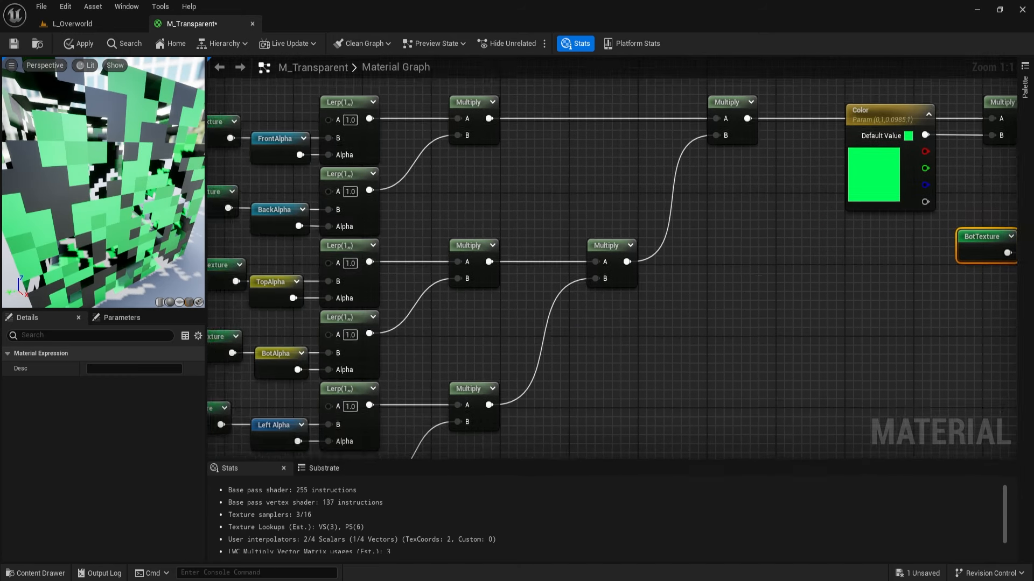
{"action": "left_click_drag", "start_coordinate": [825, 218], "coordinate": [826, 219]}
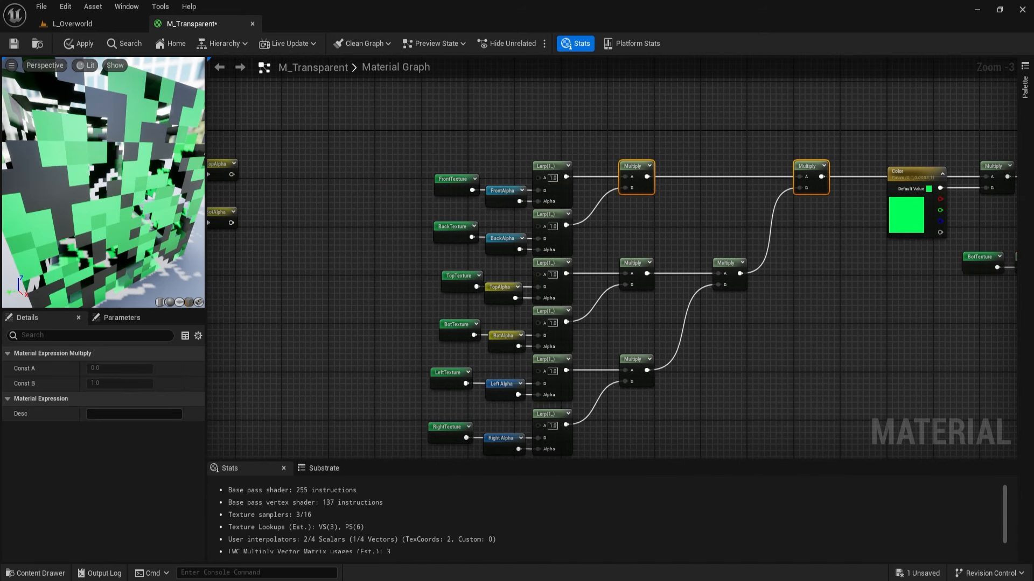
{"action": "left_click", "coordinate": [826, 220]}
{"action": "left_click_drag", "start_coordinate": [102, 172], "coordinate": [103, 242]}
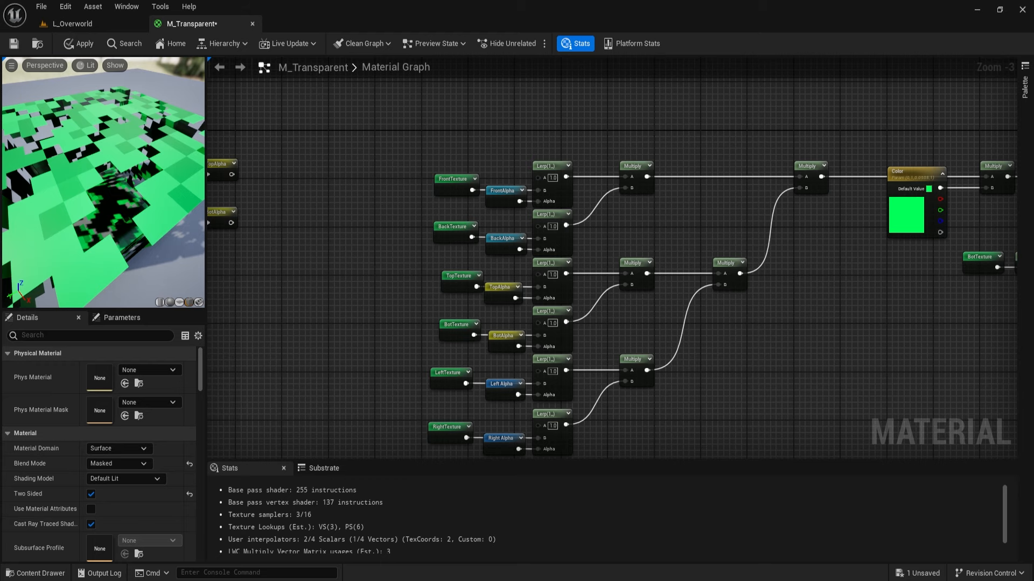
- Move the BotTexture and Ceil nodes beside the output node and line them up with its Opacity Mask input
{"action": "scroll", "coordinate": [500, 307], "scroll_direction": "up", "scroll_amount": 3}
{"action": "right_click_drag", "start_coordinate": [501, 307], "coordinate": [420, 301]}
{"action": "left_click_drag", "start_coordinate": [641, 258], "coordinate": [777, 285]}
{"action": "left_click_drag", "start_coordinate": [743, 194], "coordinate": [840, 237], "text": "shift"}
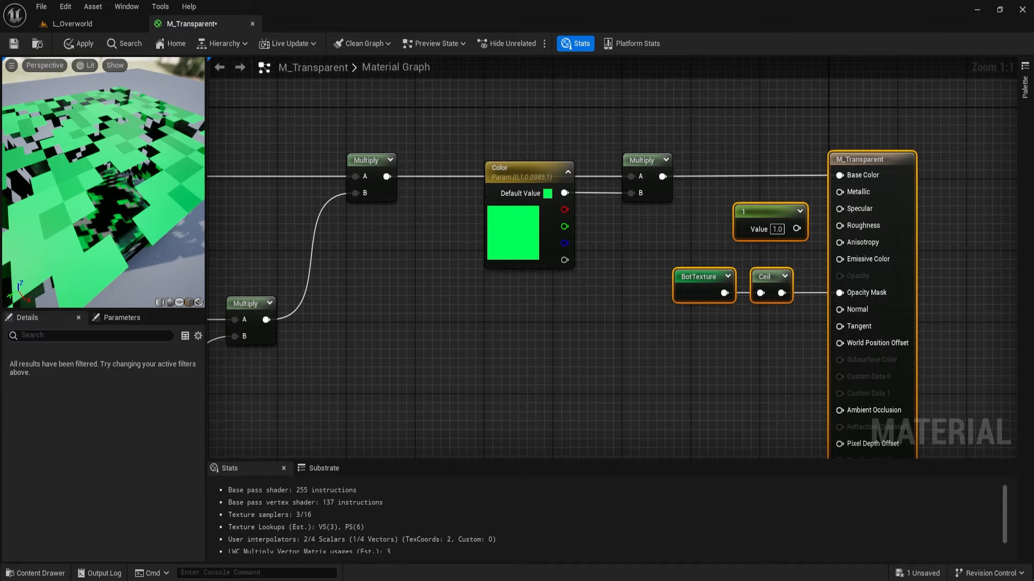
{"action": "left_click", "coordinate": [867, 160]}
{"action": "left_click", "coordinate": [716, 157]}
{"action": "scroll", "coordinate": [595, 334], "scroll_direction": "down", "scroll_amount": 4}
{"action": "right_click_drag", "start_coordinate": [595, 334], "coordinate": [435, 189]}
{"action": "left_click_drag", "start_coordinate": [489, 240], "coordinate": [614, 285]}
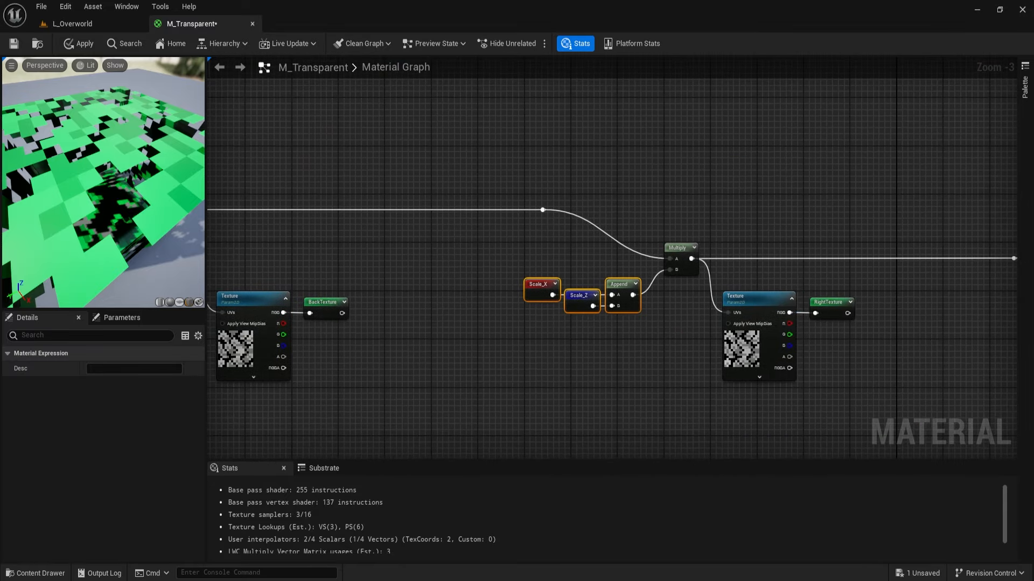
{"action": "right_click_drag", "start_coordinate": [614, 286], "coordinate": [548, 285]}
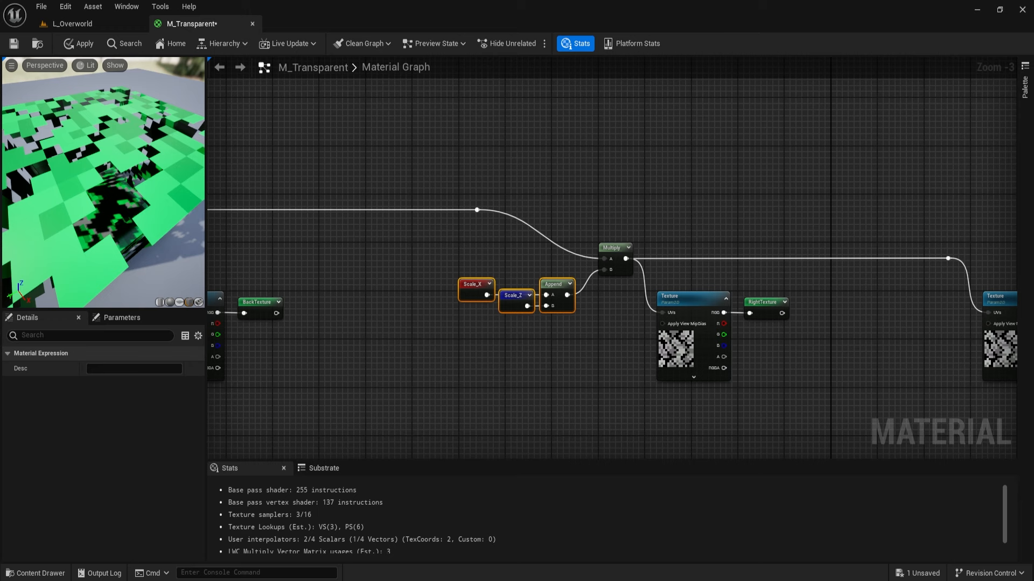
- Return to the output node, apply the material changes and save M_Transparent
{"action": "left_click", "coordinate": [170, 44]}
{"action": "left_click", "coordinate": [79, 44]}
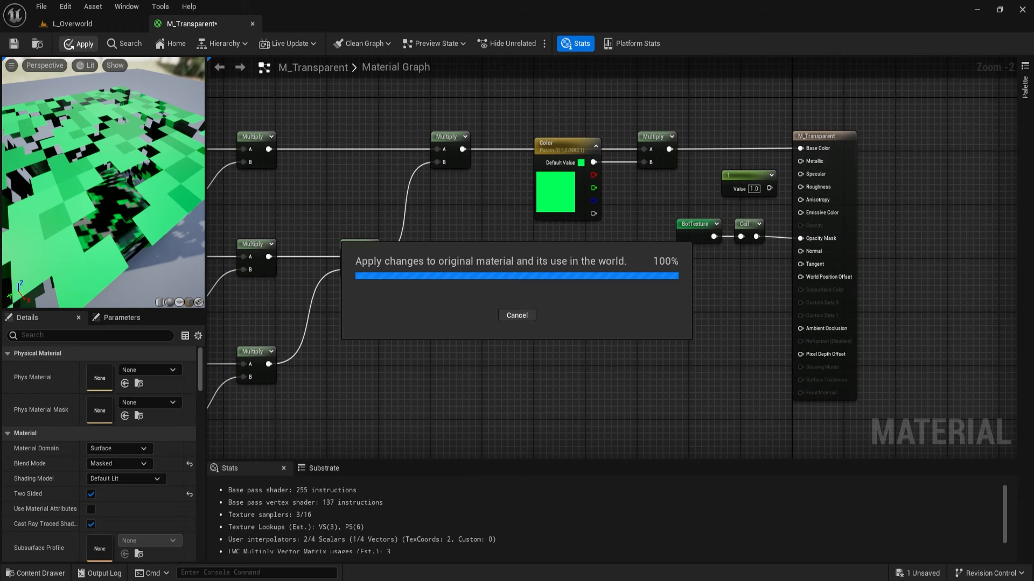
{"action": "key", "text": "ctrl+s"}
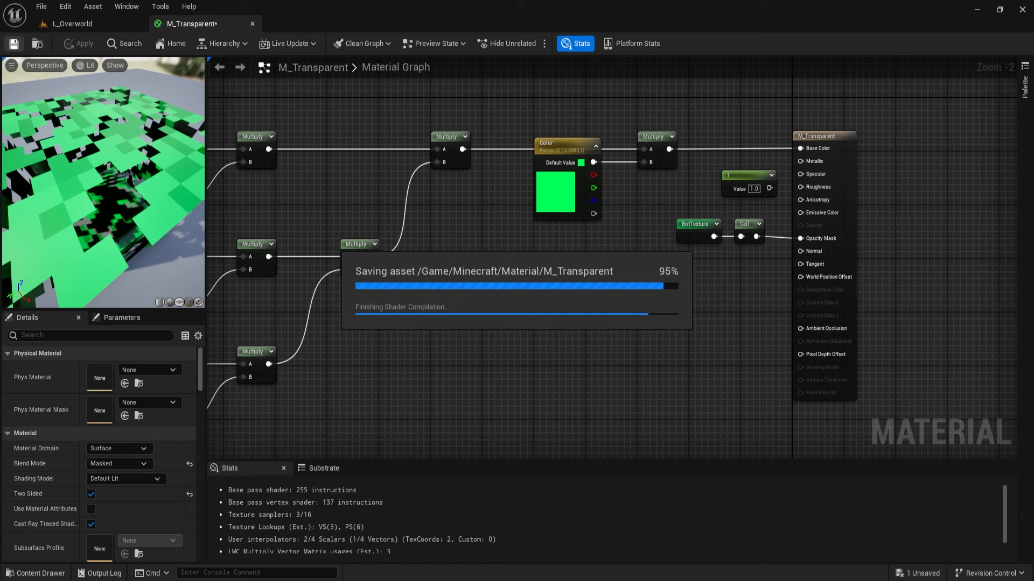
- In the L_Overworld level, duplicate the grass block along Y to the other side of the foliage, at Y 500
{"action": "left_click", "coordinate": [73, 24]}
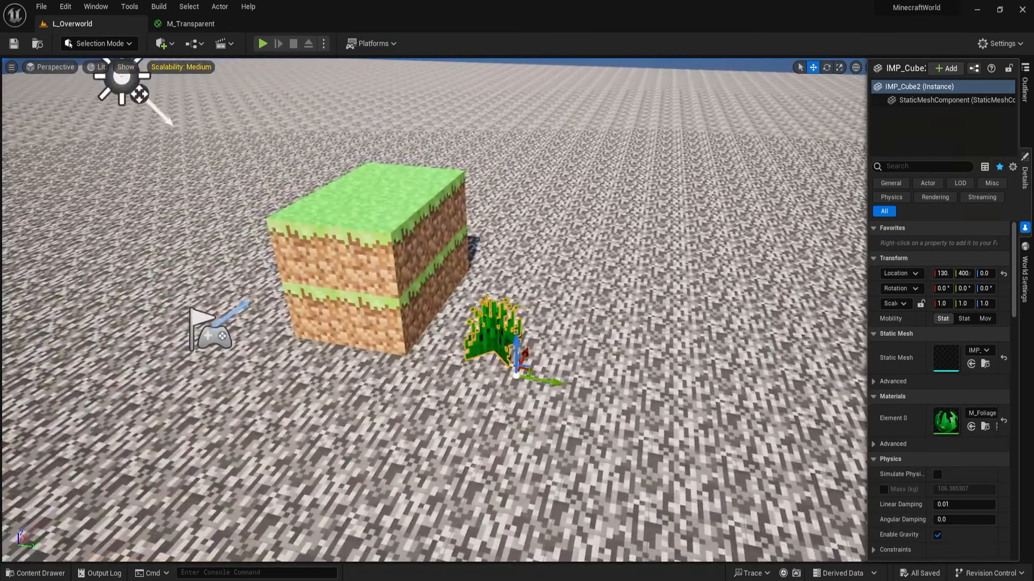
{"action": "left_click", "coordinate": [371, 264]}
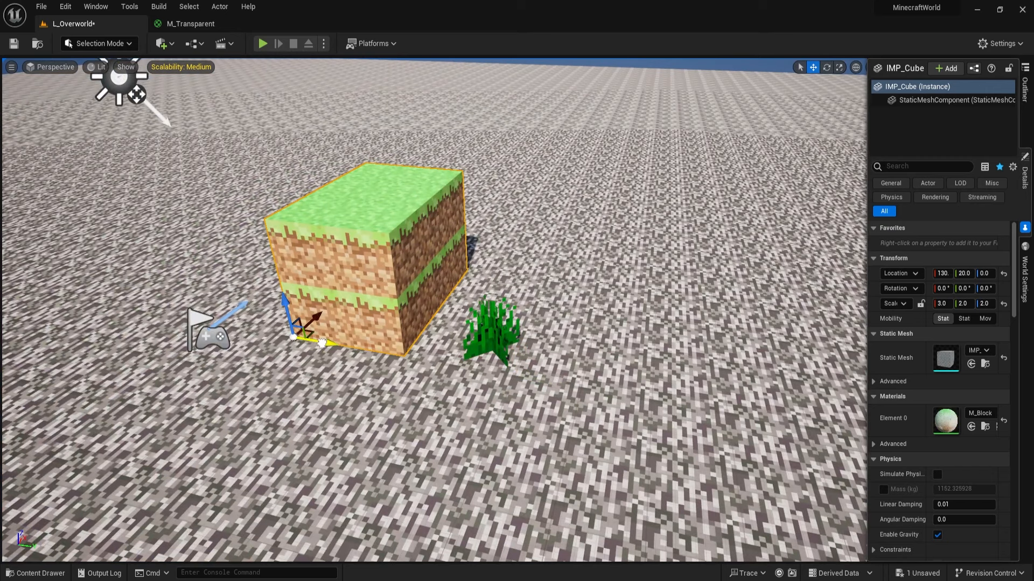
{"action": "left_click_drag", "start_coordinate": [322, 342], "coordinate": [621, 381], "text": "alt"}
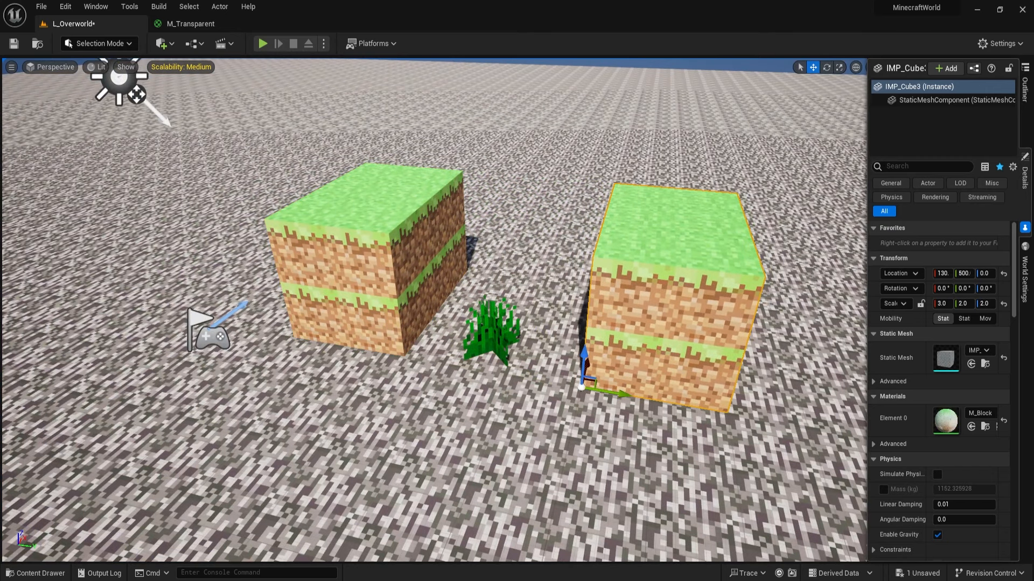
{"action": "right_click_drag", "start_coordinate": [620, 382], "coordinate": [531, 358]}
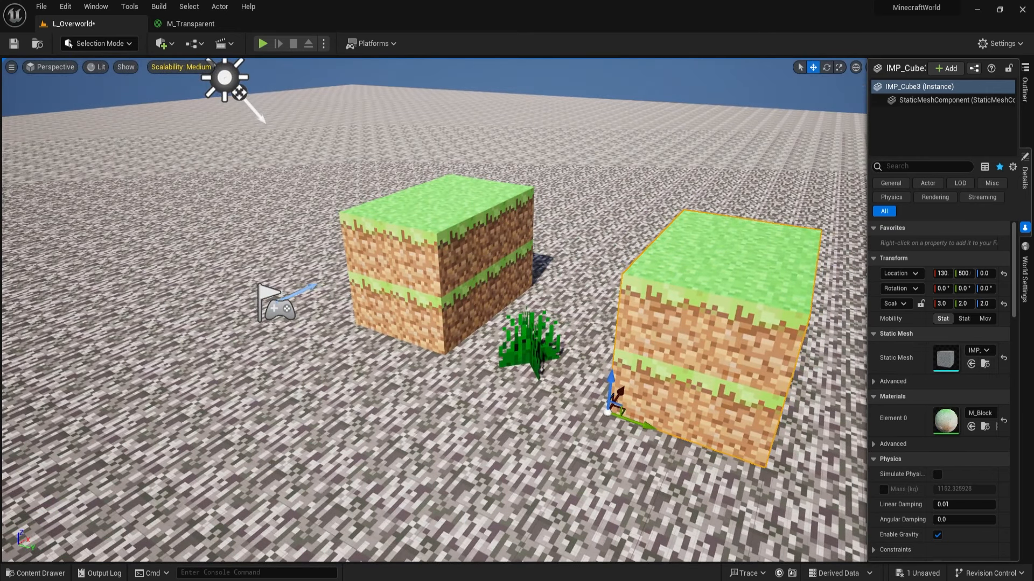
- Assign the M_Transparent material to Element 0 of the duplicated block
{"action": "right_click_drag", "start_coordinate": [765, 268], "coordinate": [19, 108]}
{"action": "key", "text": "ctrl+space"}
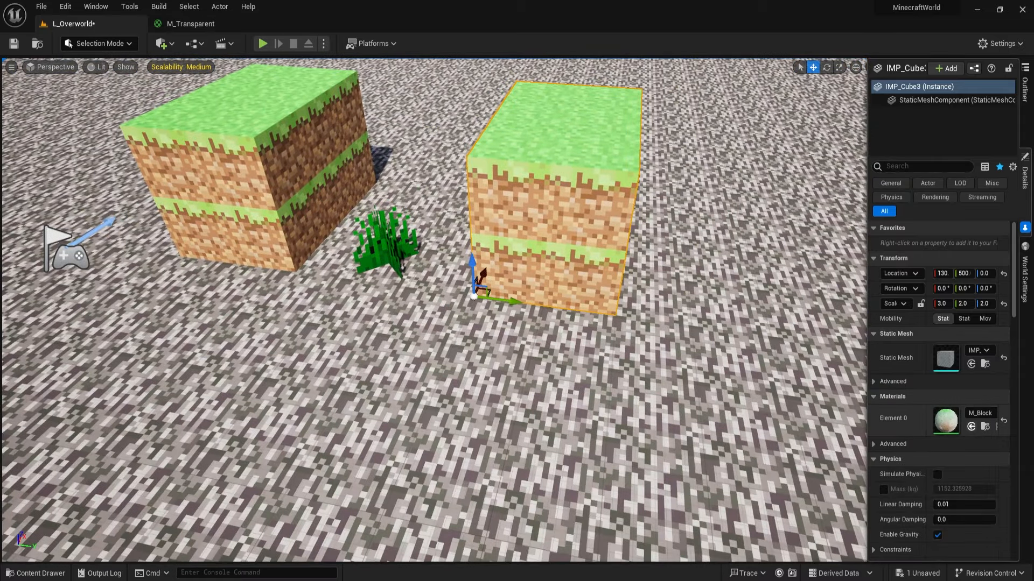
{"action": "left_click", "coordinate": [970, 426]}
- Stretch the leaf block upward to a Z scale of 5.0
{"action": "right_click_drag", "start_coordinate": [754, 377], "coordinate": [484, 350]}
{"action": "key", "text": "r"}
{"action": "left_click_drag", "start_coordinate": [533, 433], "coordinate": [533, 350]}
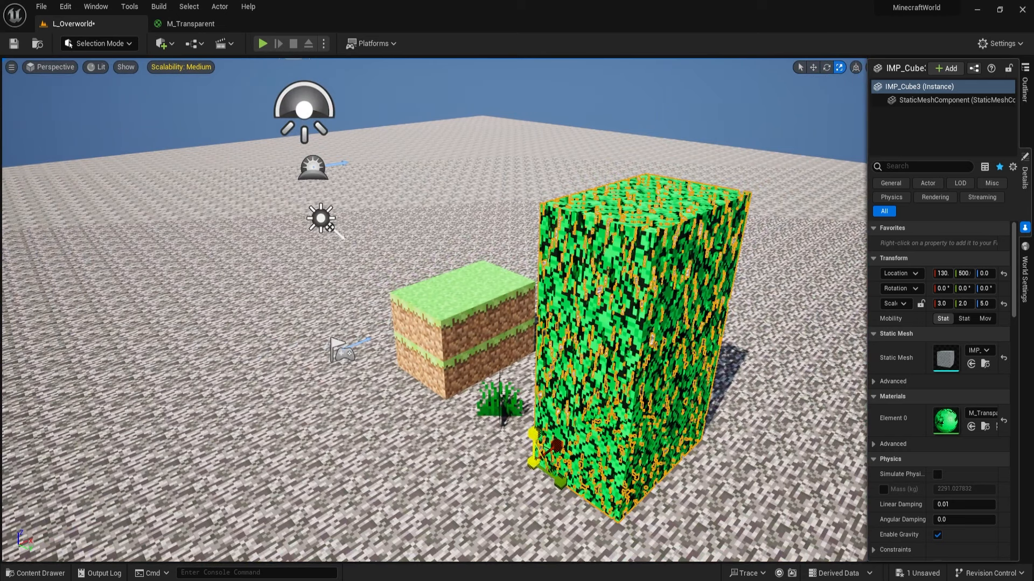
- Scale the leaf block down to 1.0 on X, Y and Z
{"action": "left_click_drag", "start_coordinate": [533, 434], "coordinate": [545, 454]}
{"action": "right_click_drag", "start_coordinate": [545, 454], "coordinate": [425, 452]}
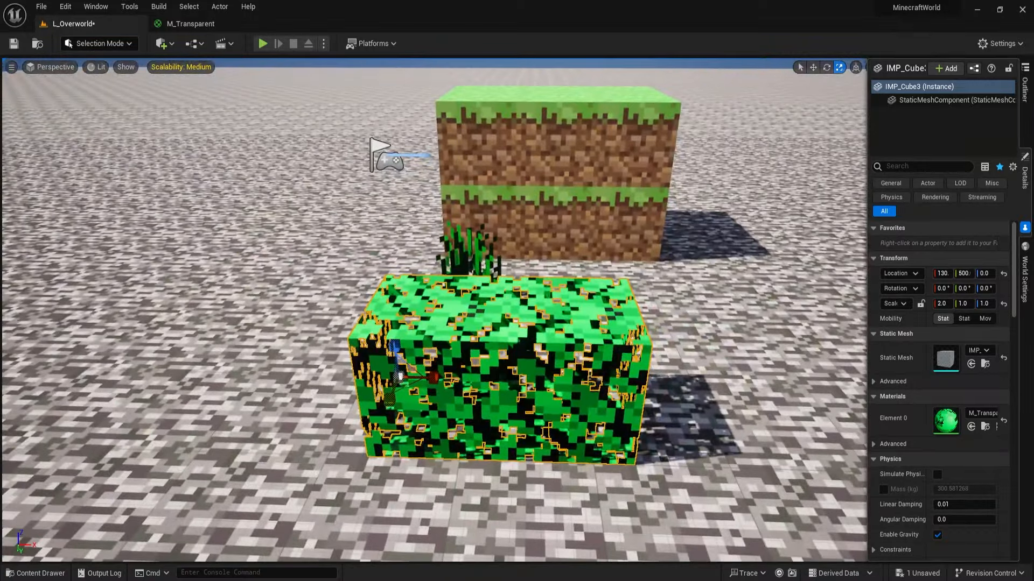
{"action": "left_click_drag", "start_coordinate": [434, 378], "coordinate": [415, 378]}
- Duplicate the leaf block along Y and place the copy directly against it at Y 600
{"action": "right_click_drag", "start_coordinate": [415, 378], "coordinate": [581, 372]}
{"action": "left_click_drag", "start_coordinate": [383, 419], "coordinate": [493, 424], "text": "alt"}
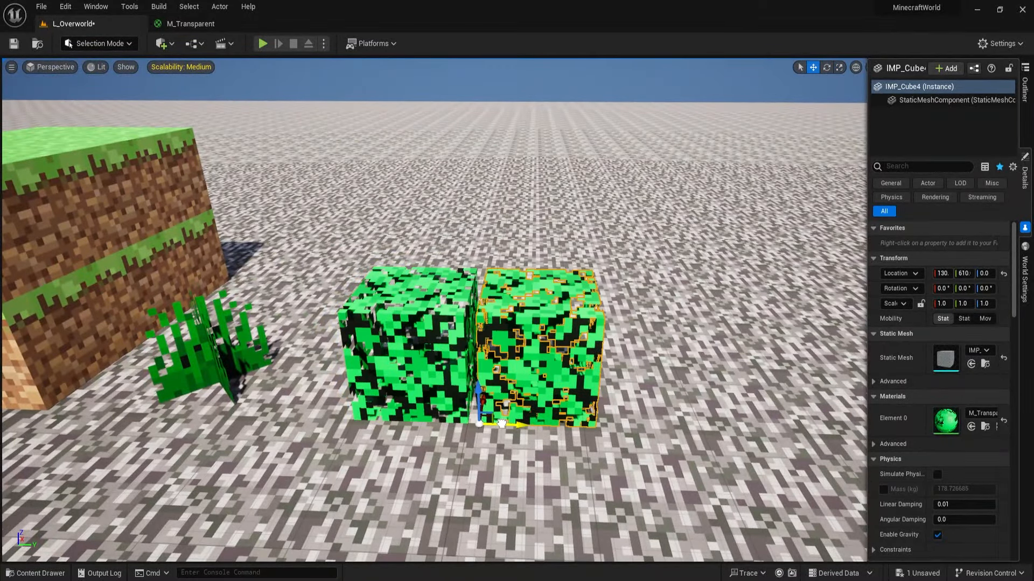
{"action": "right_click_drag", "start_coordinate": [493, 424], "coordinate": [420, 424]}
- Scale the copied leaf block to 3.0 on X and 2.0 on Y, and shrink it again along Y
{"action": "key", "text": "r"}
{"action": "left_click_drag", "start_coordinate": [507, 383], "coordinate": [546, 383]}
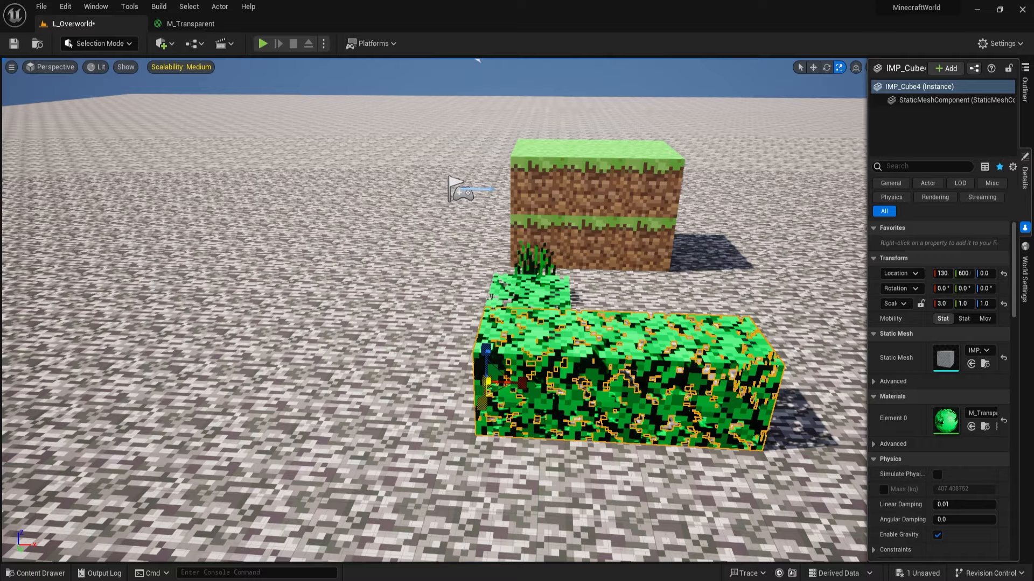
{"action": "left_click_drag", "start_coordinate": [482, 404], "coordinate": [479, 424]}
{"action": "right_click_drag", "start_coordinate": [480, 424], "coordinate": [629, 438]}
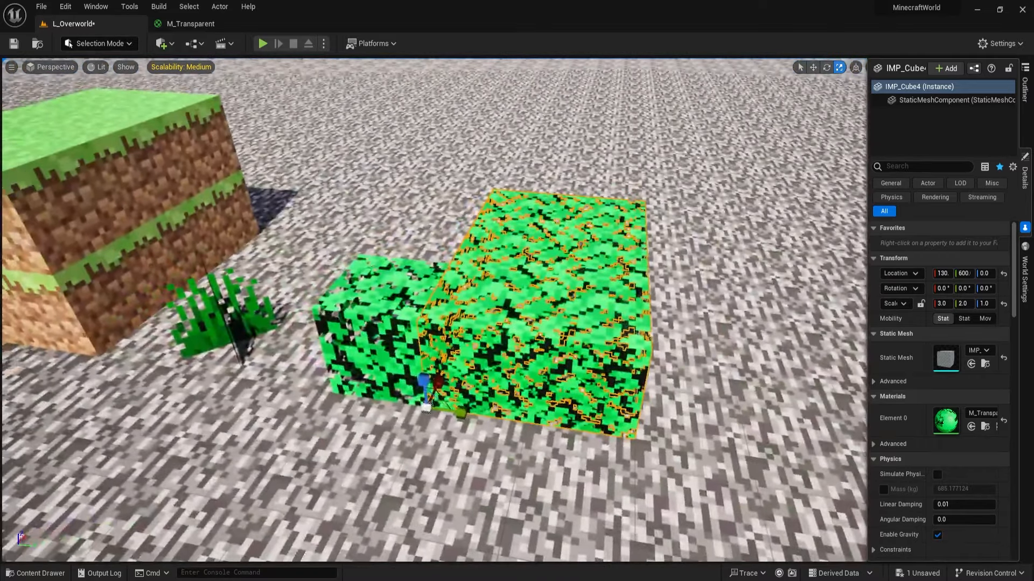
{"action": "left_click_drag", "start_coordinate": [461, 414], "coordinate": [439, 411]}
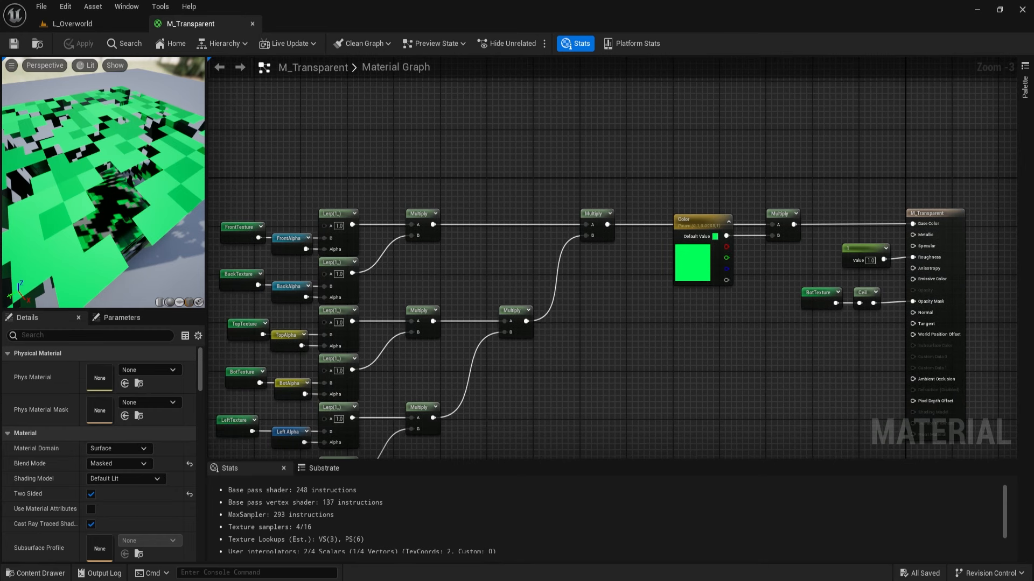
- Back in the M_Transparent graph, copy the Lerp node fed by TopAlpha and paste it below the Color parameter
{"action": "left_click_drag", "start_coordinate": [237, 315], "coordinate": [335, 322]}
{"action": "left_click", "coordinate": [339, 311]}
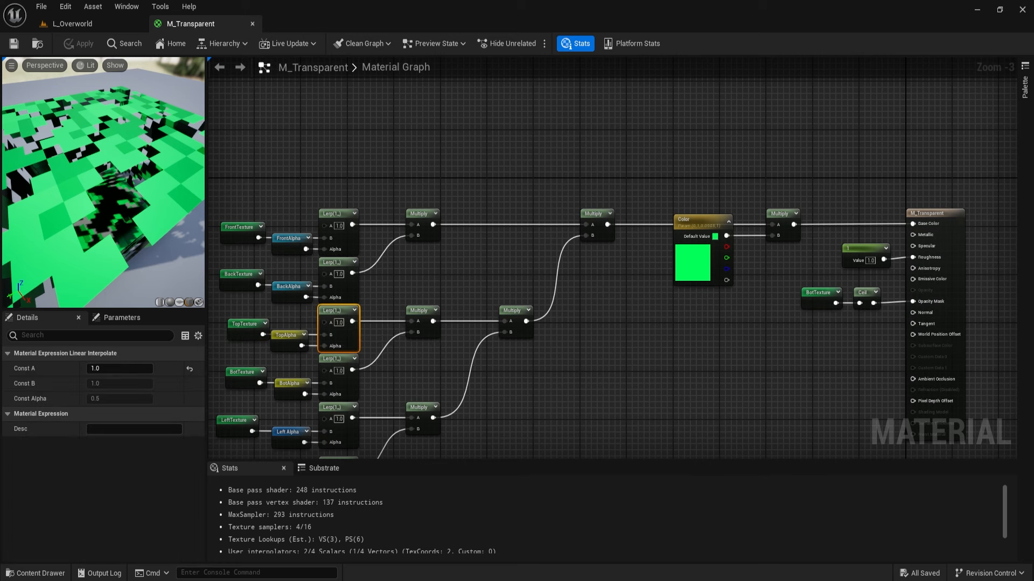
{"action": "key", "text": "ctrl+c"}
{"action": "key", "text": "ctrl+v"}
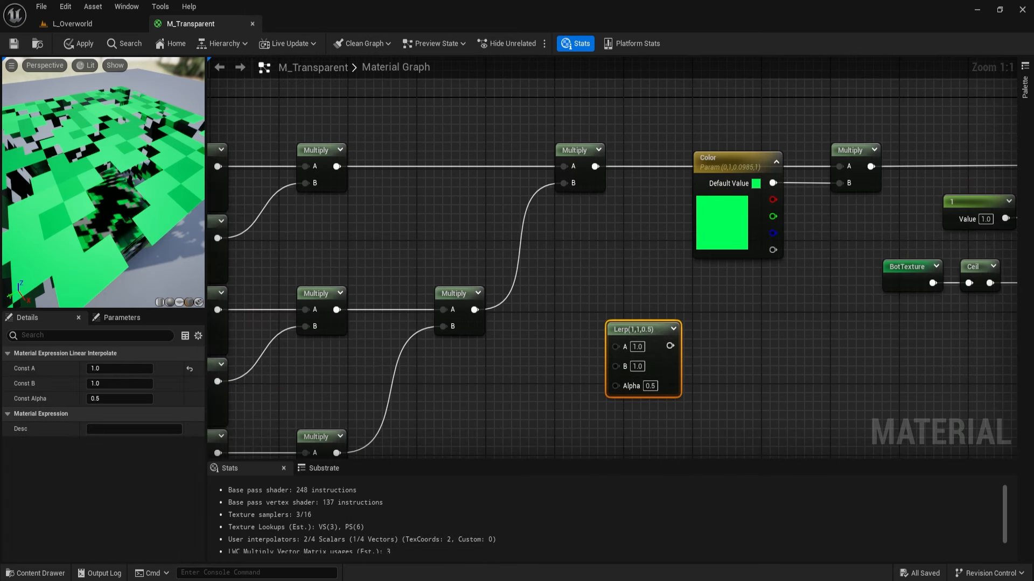
- Set the pasted Lerp's A constant to 0.0, move it below the Color parameter and feed TopTexture into B
{"action": "right_click_drag", "start_coordinate": [609, 323], "coordinate": [581, 322]}
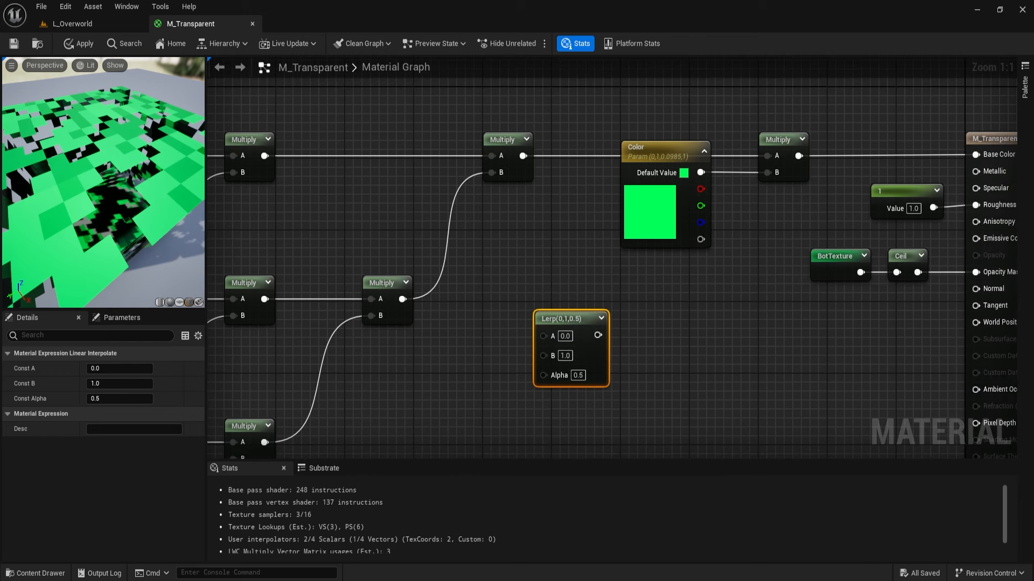
{"action": "left_click_drag", "start_coordinate": [582, 322], "coordinate": [650, 321]}
{"action": "right_click_drag", "start_coordinate": [560, 358], "coordinate": [606, 355]}
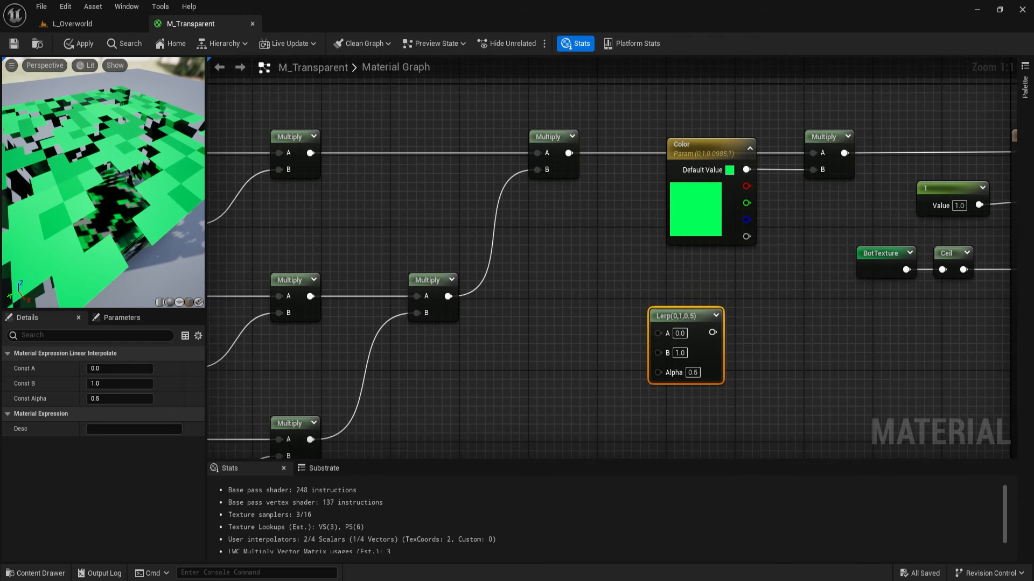
{"action": "right_click", "coordinate": [604, 355]}
{"action": "type", "text": "top text"}
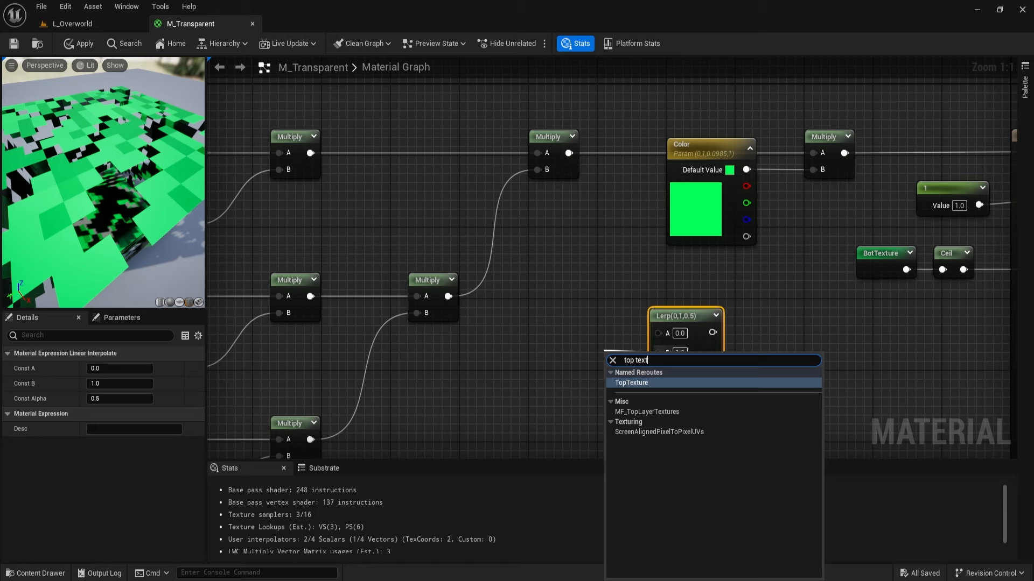
{"action": "key", "text": "Return"}
- Sum TopAlpha and BotAlpha in an Add node and connect the result to the Lerp's Alpha
{"action": "left_click_drag", "start_coordinate": [613, 357], "coordinate": [581, 400]}
{"action": "type", "text": "qto"}
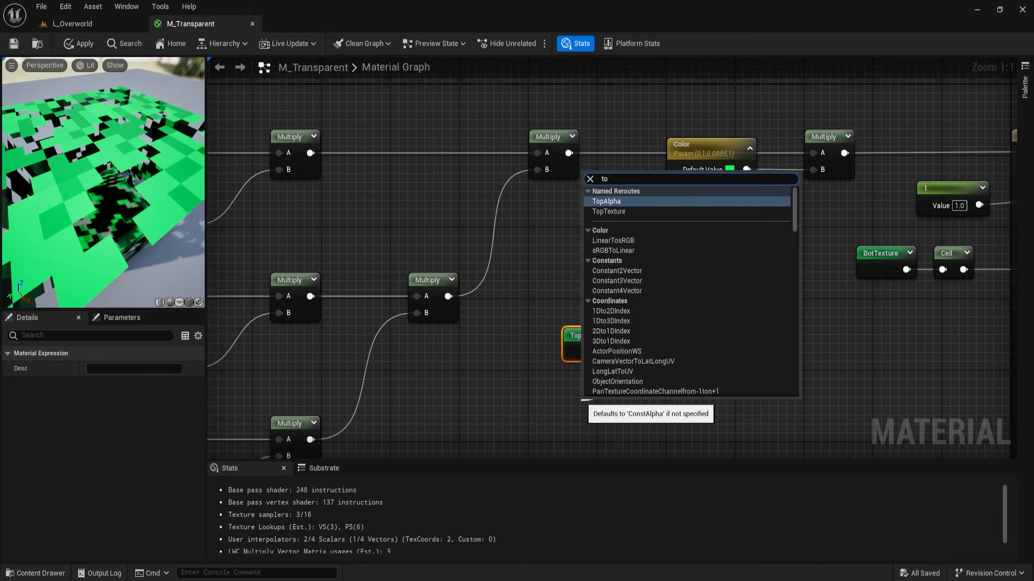
{"action": "type", "text": "p alph"}
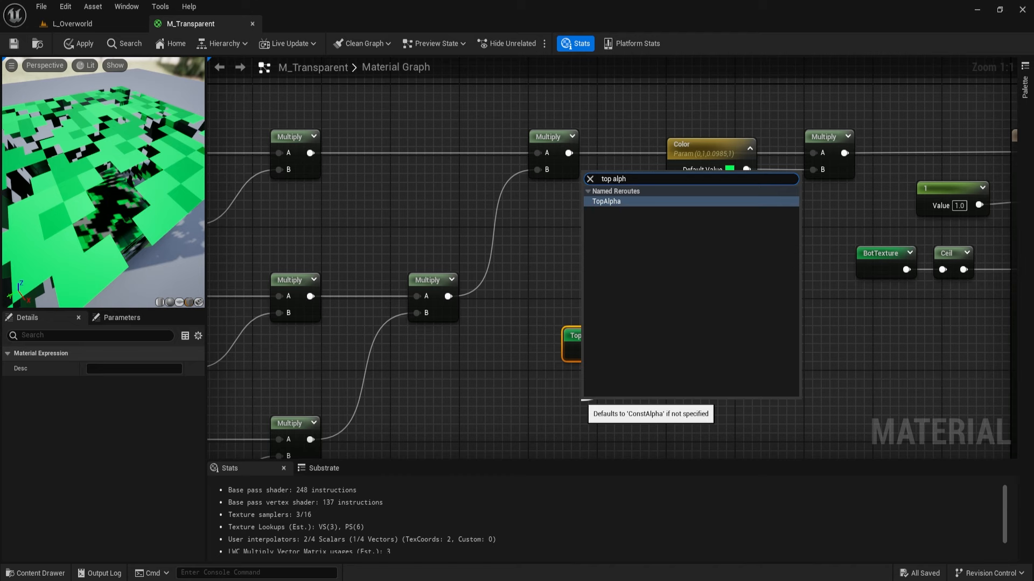
{"action": "key", "text": "Return"}
{"action": "left_click_drag", "start_coordinate": [622, 429], "coordinate": [590, 431]}
{"action": "type", "text": "add"}
{"action": "key", "text": "Return"}
{"action": "type", "text": "bot al"}
{"action": "key", "text": "Return"}
{"action": "key", "text": "q"}
{"action": "left_click_drag", "start_coordinate": [438, 395], "coordinate": [463, 396]}
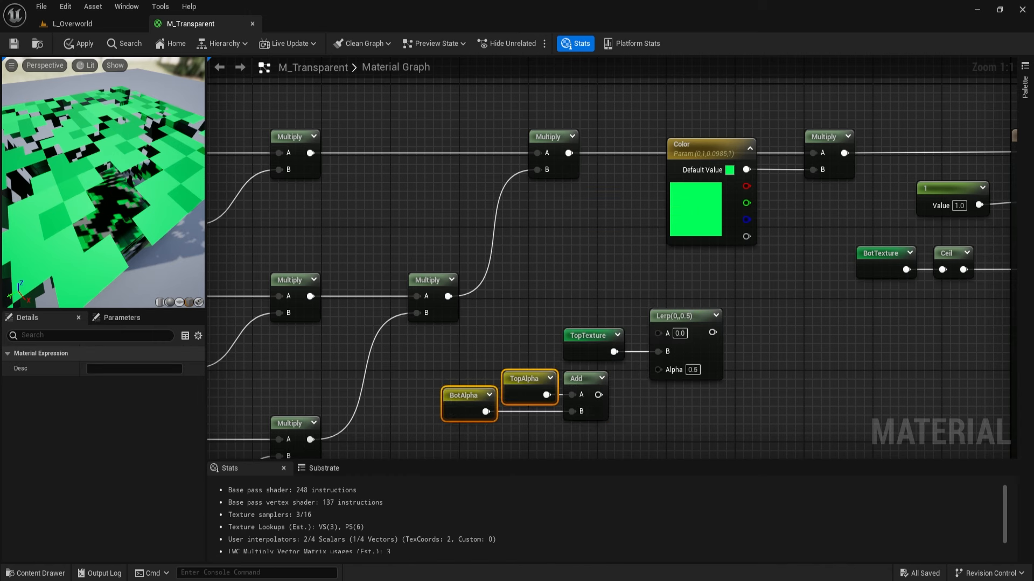
{"action": "left_click_drag", "start_coordinate": [598, 395], "coordinate": [658, 369]}
- Straighten the TopTexture, TopAlpha, BotAlpha and Add nodes in a row leading into the Lerp
{"action": "left_click", "coordinate": [551, 296]}
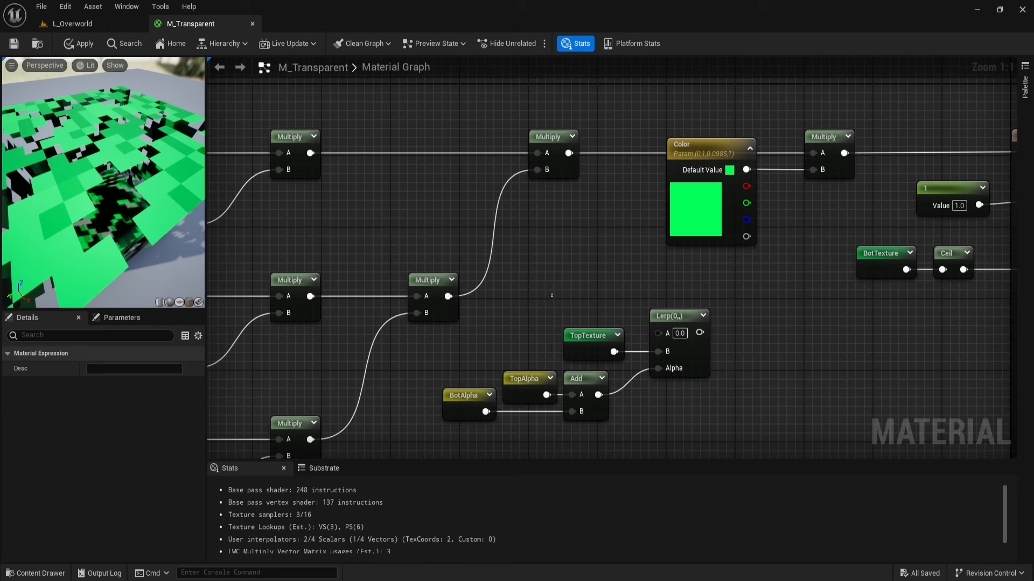
{"action": "left_click", "coordinate": [577, 295]}
{"action": "left_click_drag", "start_coordinate": [608, 353], "coordinate": [609, 354]}
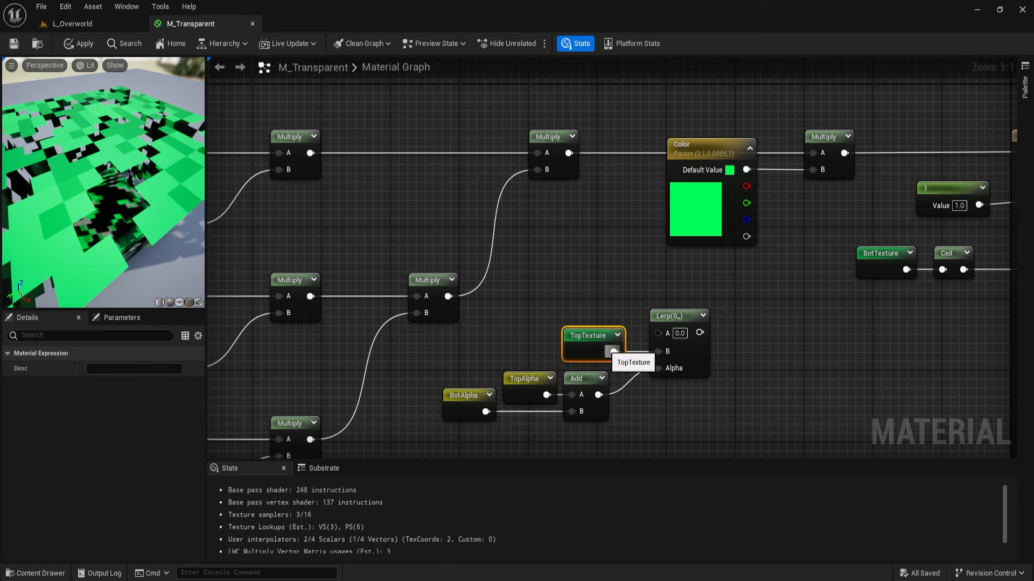
{"action": "right_click_drag", "start_coordinate": [609, 354], "coordinate": [494, 346]}
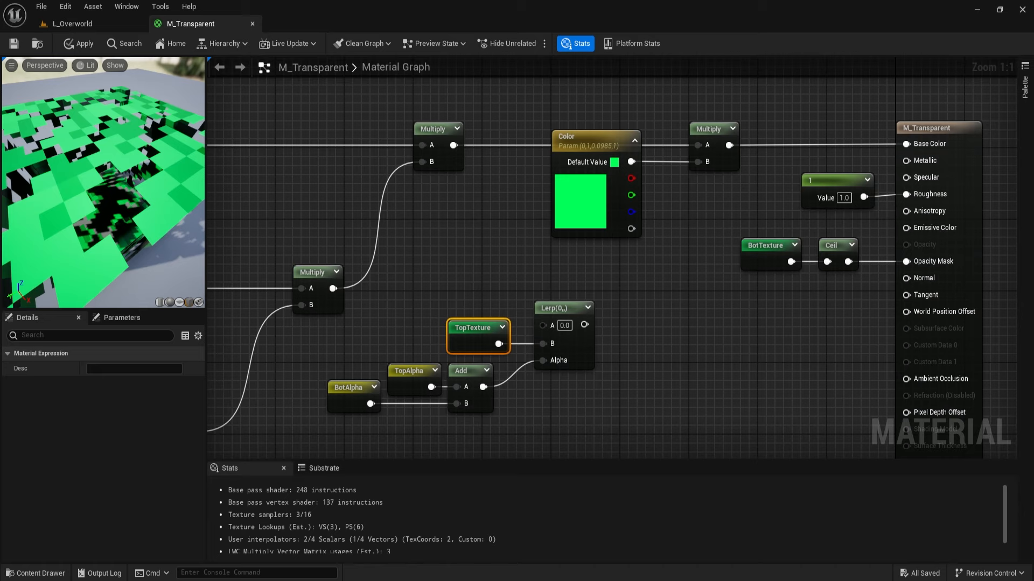
{"action": "left_click_drag", "start_coordinate": [473, 435], "coordinate": [366, 385]}
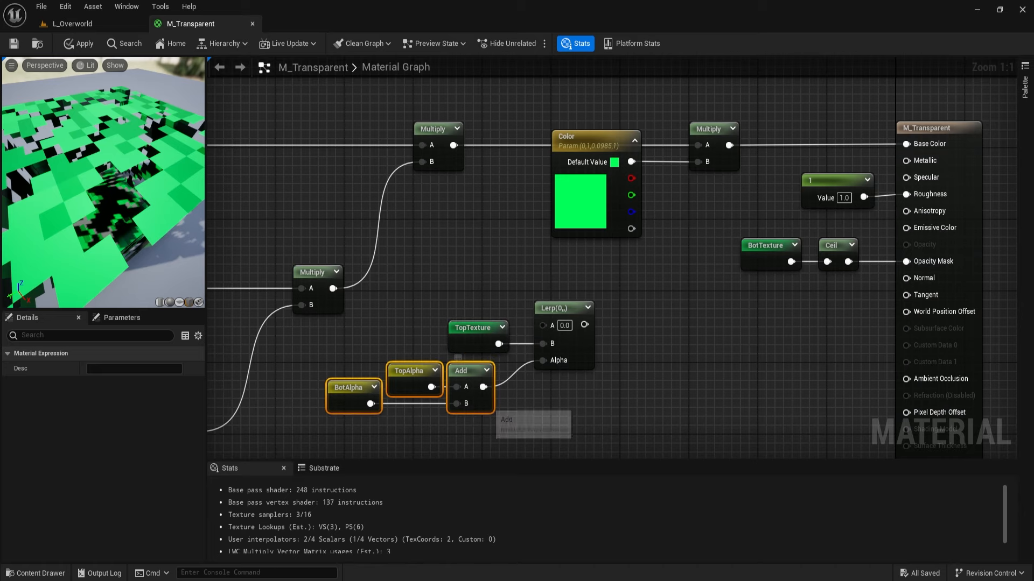
{"action": "left_click_drag", "start_coordinate": [488, 407], "coordinate": [436, 379]}
{"action": "key", "text": "q"}
{"action": "left_click_drag", "start_coordinate": [296, 326], "coordinate": [588, 365]}
{"action": "left_click", "coordinate": [641, 345]}
{"action": "right_click_drag", "start_coordinate": [641, 345], "coordinate": [597, 335]}
- Duplicate the Lerp, connect the first Lerp's output to the copy's A and feed RightTexture into its B
{"action": "left_click_drag", "start_coordinate": [557, 333], "coordinate": [620, 334]}
{"action": "left_click", "coordinate": [551, 349]}
{"action": "key", "text": "ctrl+d"}
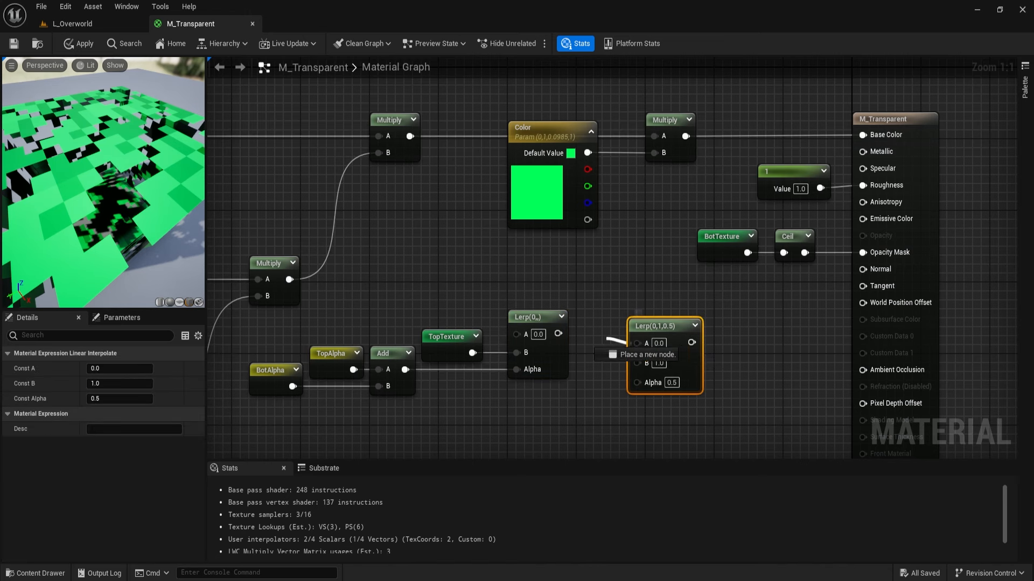
{"action": "left_click_drag", "start_coordinate": [638, 343], "coordinate": [558, 333]}
{"action": "left_click_drag", "start_coordinate": [652, 326], "coordinate": [754, 393]}
{"action": "type", "text": "righ"}
{"action": "key", "text": "Return"}
{"action": "key", "text": "q"}
{"action": "left_click_drag", "start_coordinate": [750, 321], "coordinate": [750, 318]}
{"action": "left_click", "coordinate": [748, 285]}
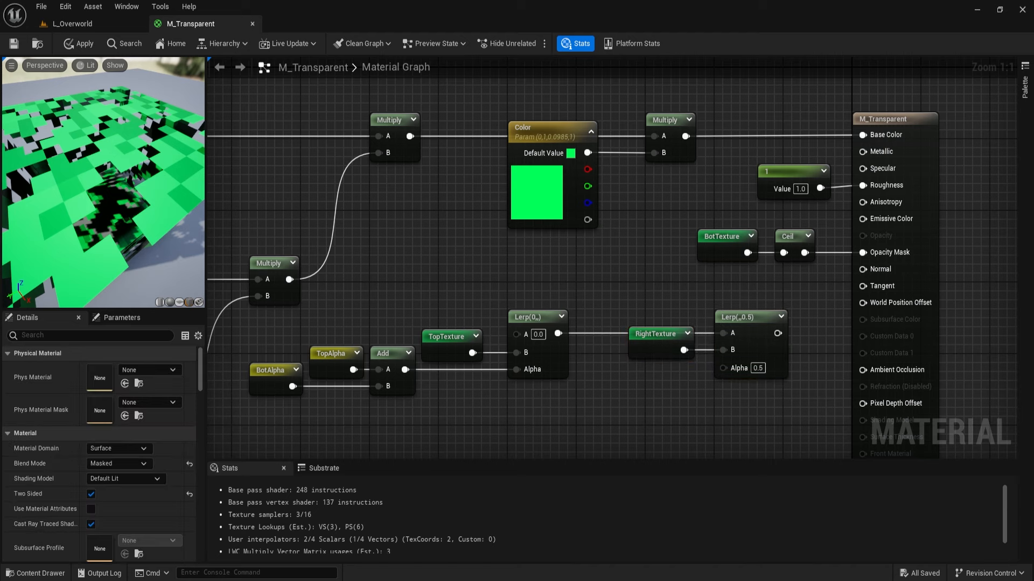
- Paste a copy of the Add node below the two Lerps and feed Left Alpha into its A input
{"action": "left_click_drag", "start_coordinate": [295, 343], "coordinate": [402, 405]}
{"action": "key", "text": "ctrl+c"}
{"action": "key", "text": "ctrl+v"}
{"action": "left_click_drag", "start_coordinate": [604, 396], "coordinate": [533, 405]}
{"action": "left_click", "coordinate": [548, 404]}
{"action": "type", "text": "lef"}
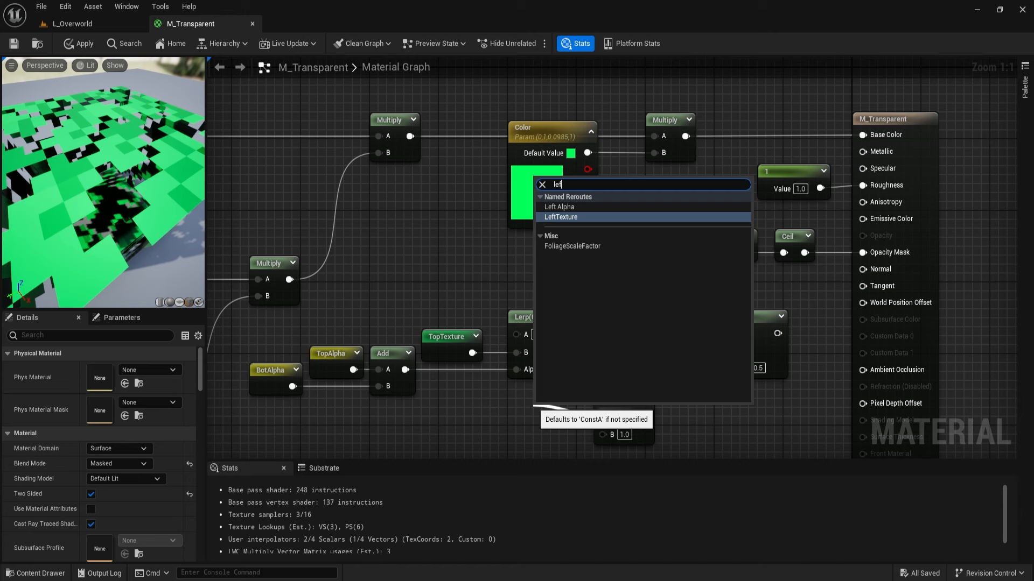
{"action": "type", "text": "t a"}
{"action": "key", "text": "Return"}
{"action": "right_click_drag", "start_coordinate": [533, 405], "coordinate": [565, 275]}
{"action": "left_click_drag", "start_coordinate": [593, 294], "coordinate": [585, 279]}
- Feed Right Alpha into the copied Add's B, align the nodes and connect the sum to the second Lerp's Alpha
{"action": "left_click_drag", "start_coordinate": [634, 301], "coordinate": [501, 292]}
{"action": "type", "text": "right"}
{"action": "key", "text": "Return"}
{"action": "left_click_drag", "start_coordinate": [660, 345], "coordinate": [531, 281]}
{"action": "key", "text": "q"}
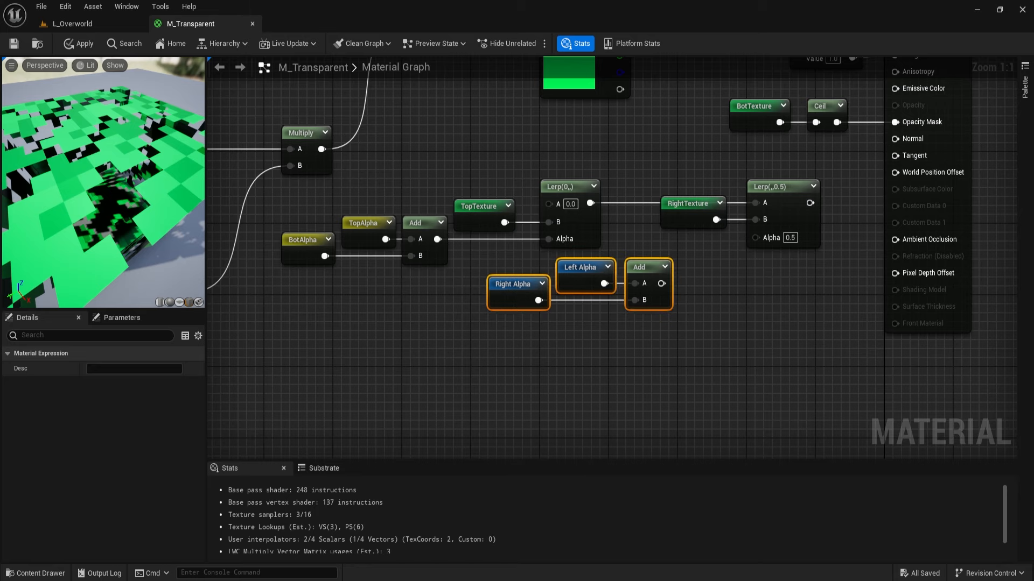
{"action": "left_click_drag", "start_coordinate": [661, 284], "coordinate": [756, 237]}
{"action": "scroll", "coordinate": [756, 299], "scroll_direction": "down", "scroll_amount": 2}
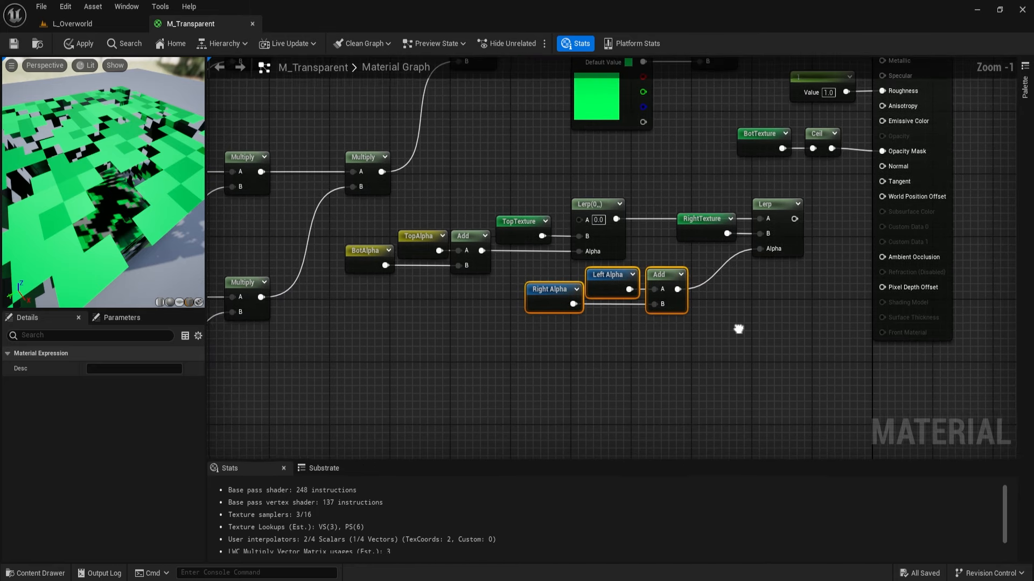
- Duplicate the RightTexture Lerp group with its alpha nodes and chain the second Lerp's output into the copy's A
{"action": "left_click_drag", "start_coordinate": [742, 336], "coordinate": [339, 208]}
{"action": "left_click_drag", "start_coordinate": [777, 227], "coordinate": [650, 376]}
{"action": "right_click_drag", "start_coordinate": [687, 367], "coordinate": [644, 260]}
{"action": "left_click_drag", "start_coordinate": [644, 225], "coordinate": [490, 377]}
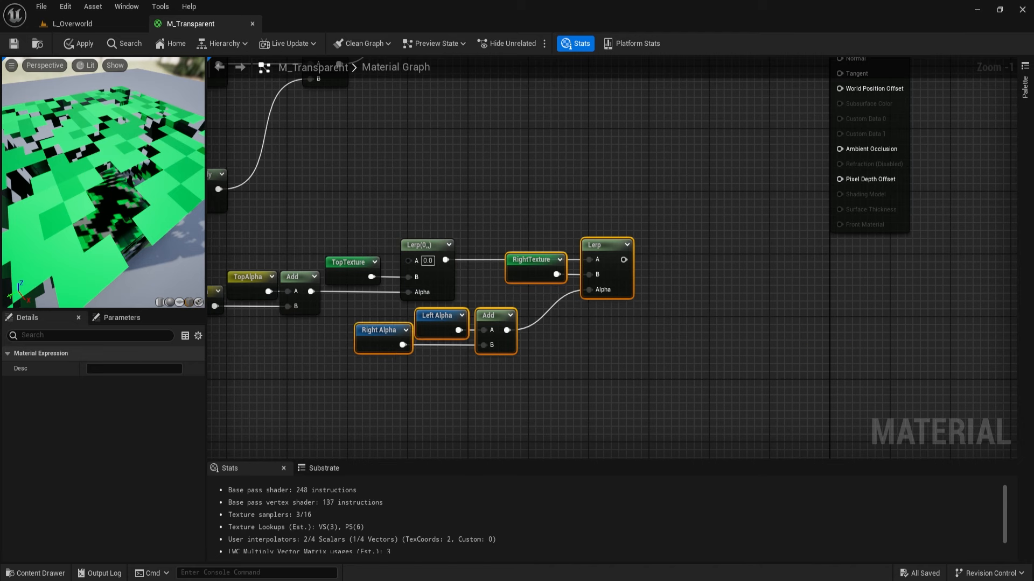
{"action": "key", "text": "ctrl+d"}
{"action": "left_click_drag", "start_coordinate": [809, 308], "coordinate": [806, 247]}
- Replace the RightTexture node on the third Lerp with FrontTexture, connected to B
{"action": "left_click", "coordinate": [727, 263]}
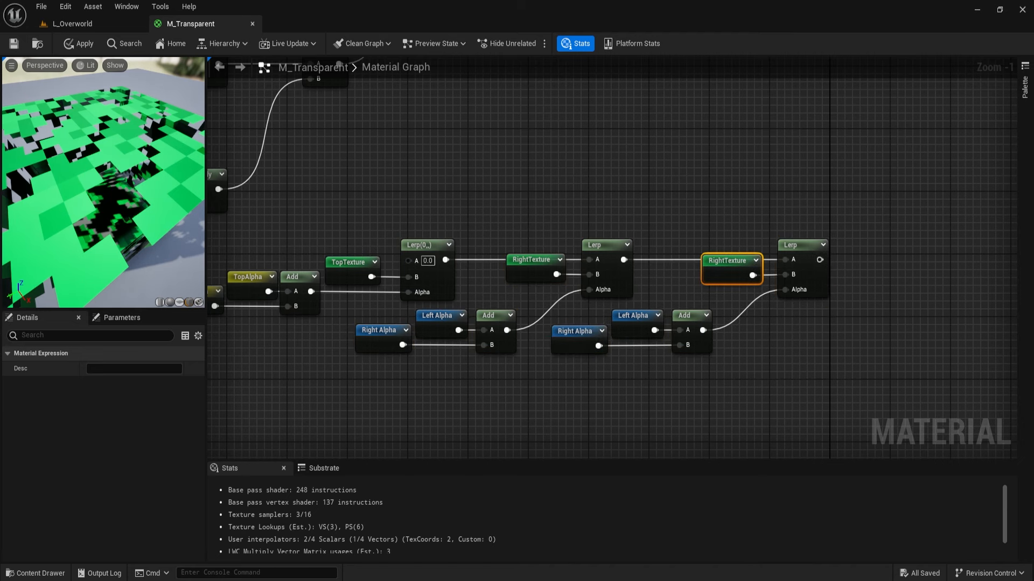
{"action": "key", "text": "Delete"}
{"action": "right_click", "coordinate": [719, 275]}
{"action": "type", "text": "front te"}
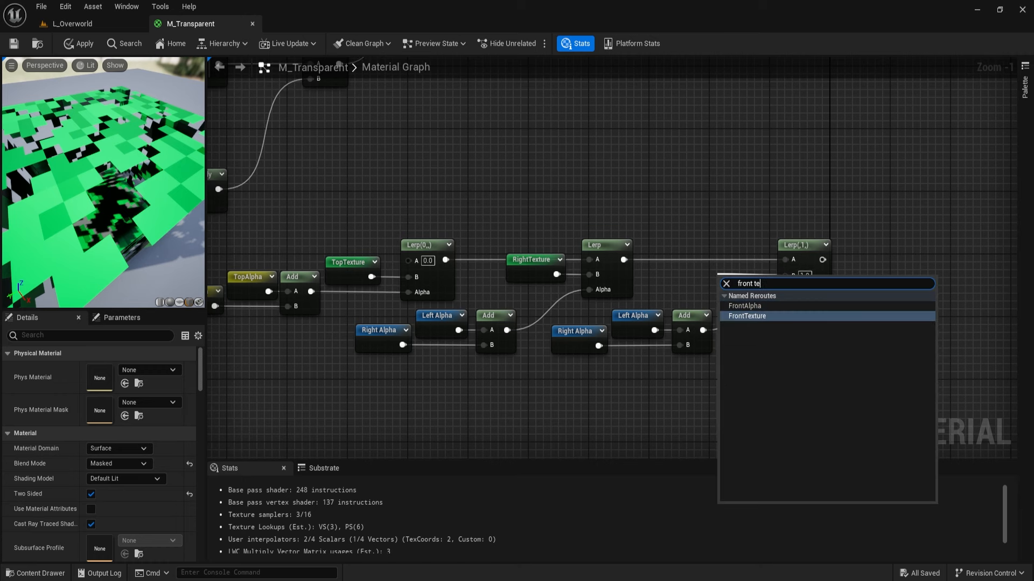
{"action": "key", "text": "Return"}
{"action": "left_click_drag", "start_coordinate": [742, 282], "coordinate": [718, 261]}
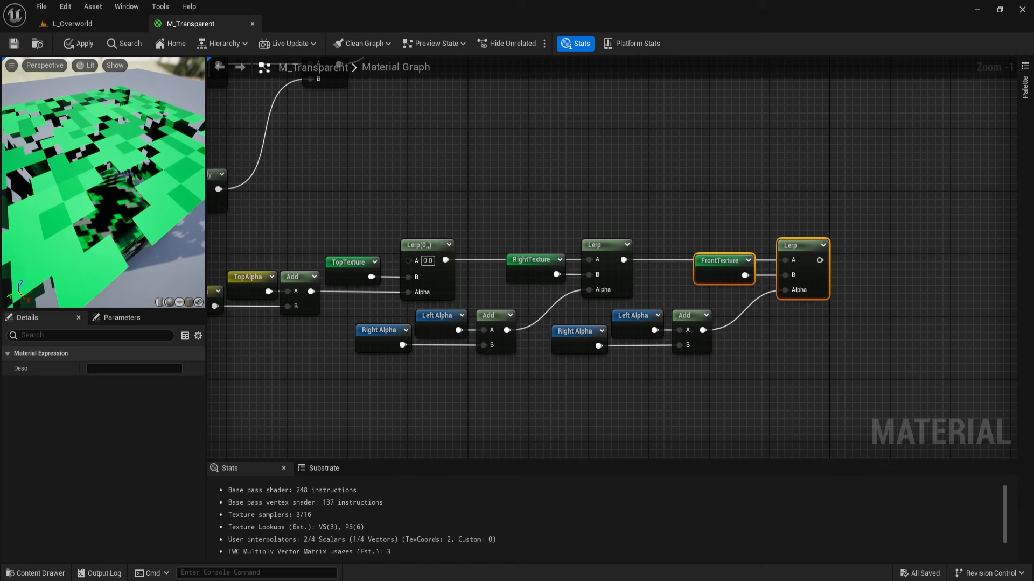
- Replace the copied Left Alpha and Right Alpha nodes with FrontAlpha and BackAlpha feeding the third group's Add node
{"action": "left_click_drag", "start_coordinate": [588, 384], "coordinate": [605, 323]}
{"action": "key", "text": "Delete"}
{"action": "type", "text": "fronta"}
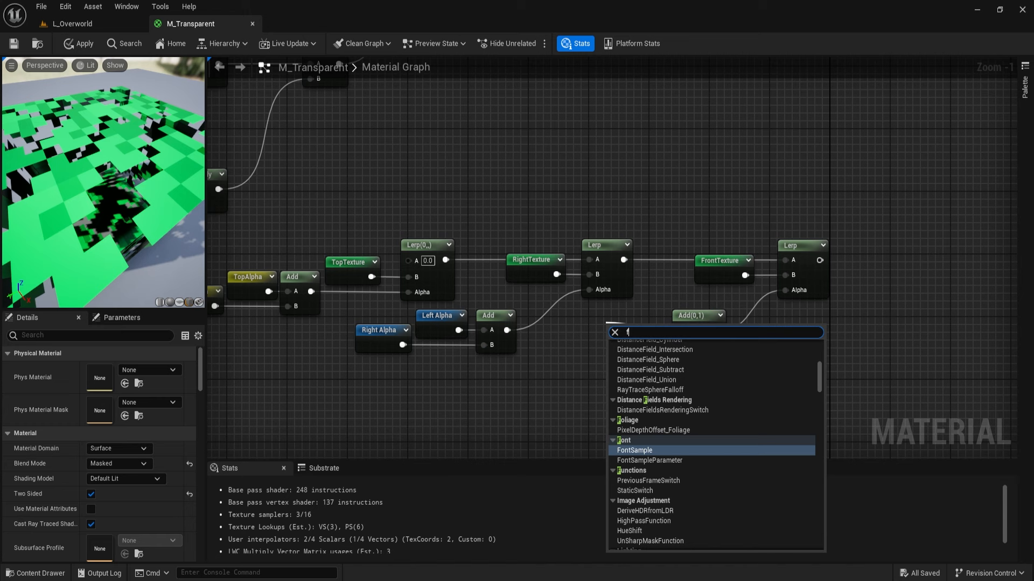
{"action": "key", "text": "Return"}
{"action": "left_click_drag", "start_coordinate": [680, 349], "coordinate": [561, 353]}
{"action": "type", "text": "back acl"}
{"action": "key", "text": "BackSpace"}
{"action": "key", "text": "Return"}
{"action": "left_click_drag", "start_coordinate": [695, 380], "coordinate": [580, 327]}
{"action": "key", "text": "q"}
{"action": "left_click", "coordinate": [749, 330]}
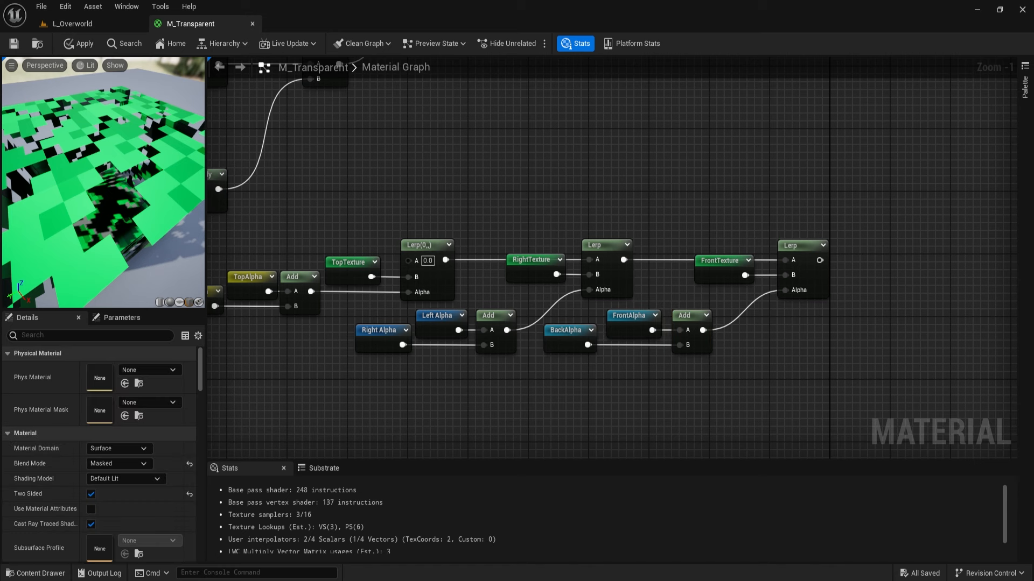
- Connect the third Lerp's output to the Ceil node driving Opacity Mask and inspect the preview cube
{"action": "right_click_drag", "start_coordinate": [765, 305], "coordinate": [752, 371]}
{"action": "scroll", "coordinate": [752, 371], "scroll_direction": "down", "scroll_amount": 2}
{"action": "left_click_drag", "start_coordinate": [791, 336], "coordinate": [754, 167]}
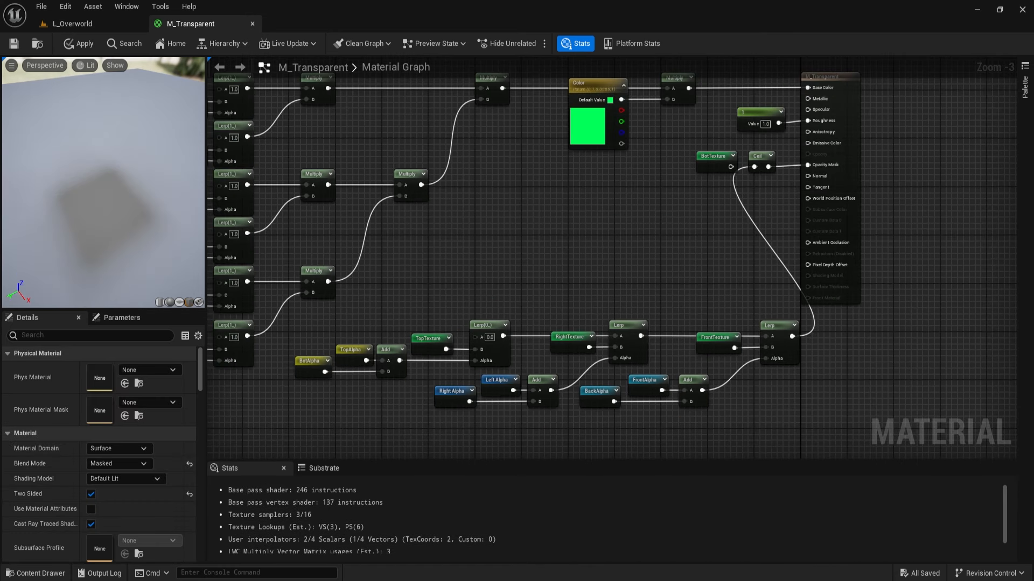
{"action": "left_click_drag", "start_coordinate": [103, 183], "coordinate": [141, 189]}
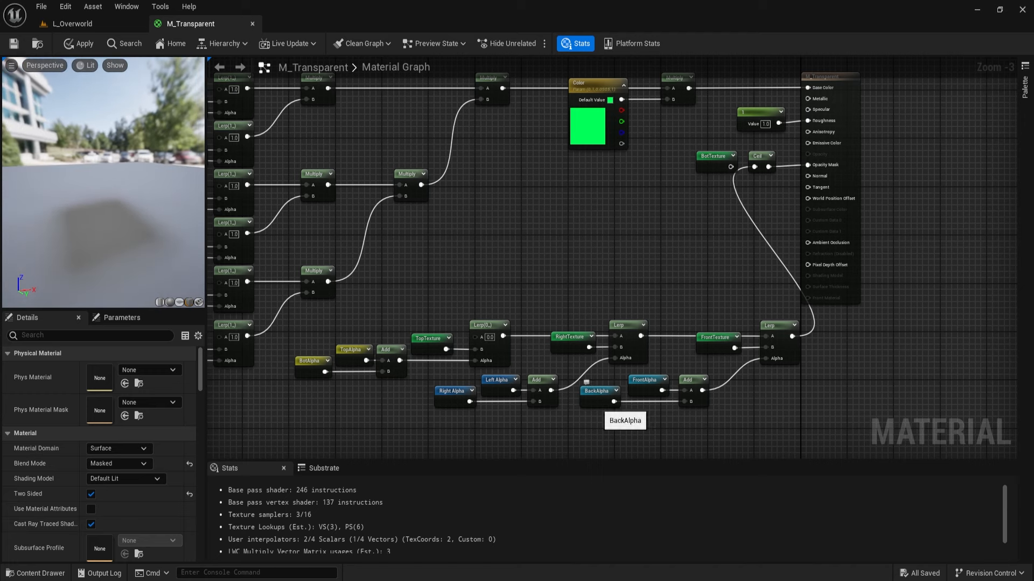
- Bypass the Add nodes by wiring FrontAlpha, Left Alpha and TopAlpha directly into their Lerps' Alpha inputs, and check the preview
{"action": "left_click_drag", "start_coordinate": [662, 390], "coordinate": [766, 359]}
{"action": "left_click_drag", "start_coordinate": [513, 391], "coordinate": [615, 359]}
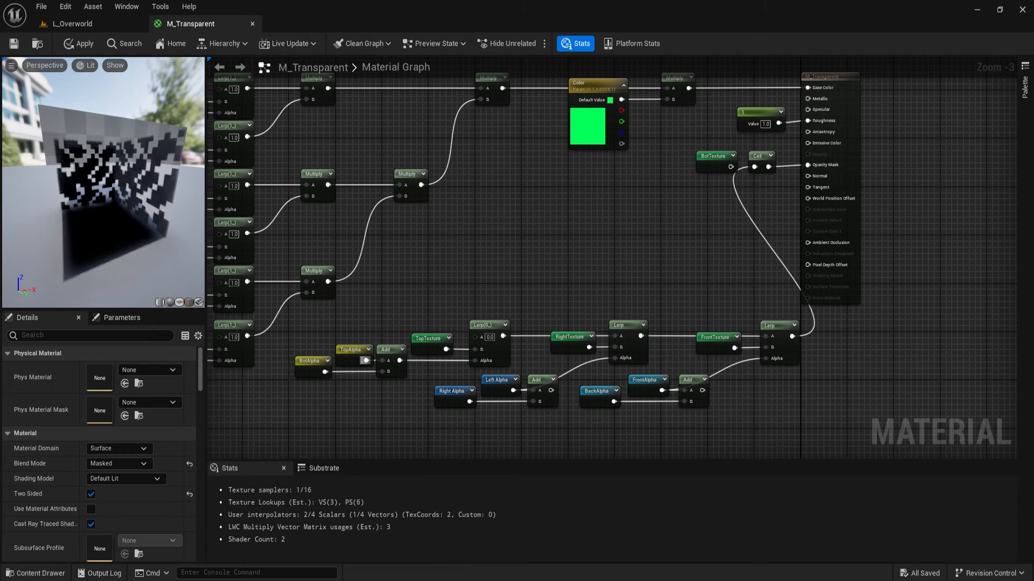
{"action": "left_click_drag", "start_coordinate": [366, 361], "coordinate": [476, 360]}
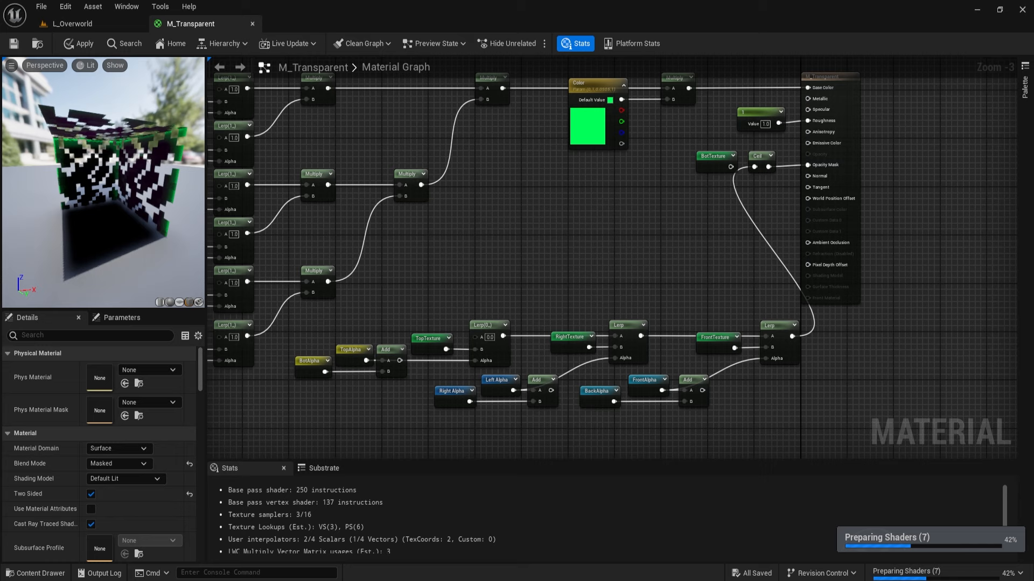
{"action": "mouse_move", "coordinate": [129, 178]}
{"action": "left_mouse_down"}
{"action": "mouse_move", "coordinate": [81, 194]}
{"action": "mouse_move", "coordinate": [54, 189]}
{"action": "mouse_move", "coordinate": [100, 180]}
{"action": "mouse_move", "coordinate": [27, 161]}
{"action": "mouse_move", "coordinate": [116, 182]}
{"action": "left_mouse_up"}
{"action": "scroll", "coordinate": [108, 183], "scroll_direction": "down", "scroll_amount": 4}
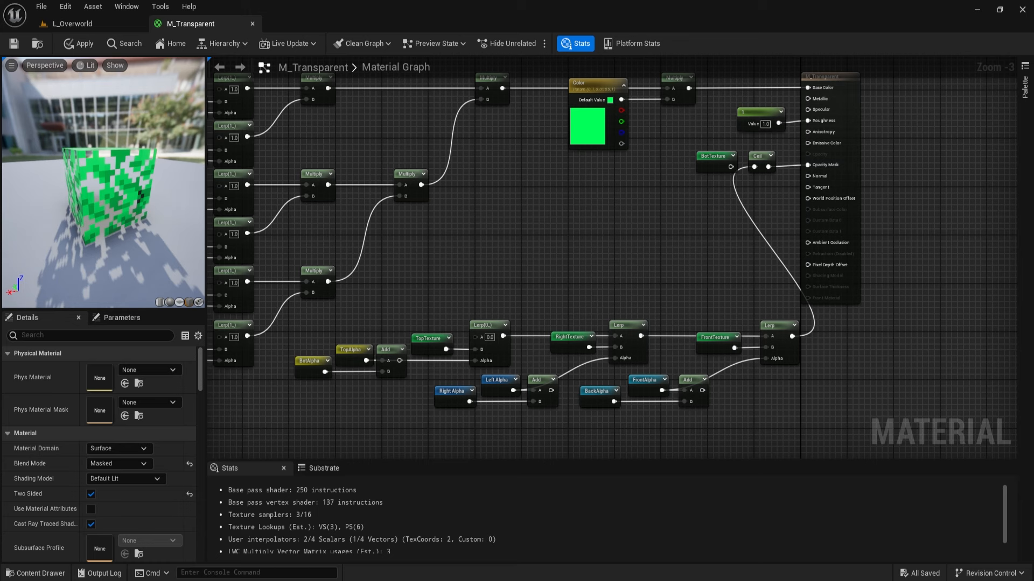
- Delete the Add node between BotAlpha and the first Lerp, and move TopAlpha next to TopTexture
{"action": "right_click_drag", "start_coordinate": [400, 399], "coordinate": [485, 365]}
{"action": "scroll", "coordinate": [484, 409], "scroll_direction": "down", "scroll_amount": 1}
{"action": "left_click", "coordinate": [511, 372]}
{"action": "scroll", "coordinate": [512, 371], "scroll_direction": "up", "scroll_amount": 3}
{"action": "key", "text": "Delete"}
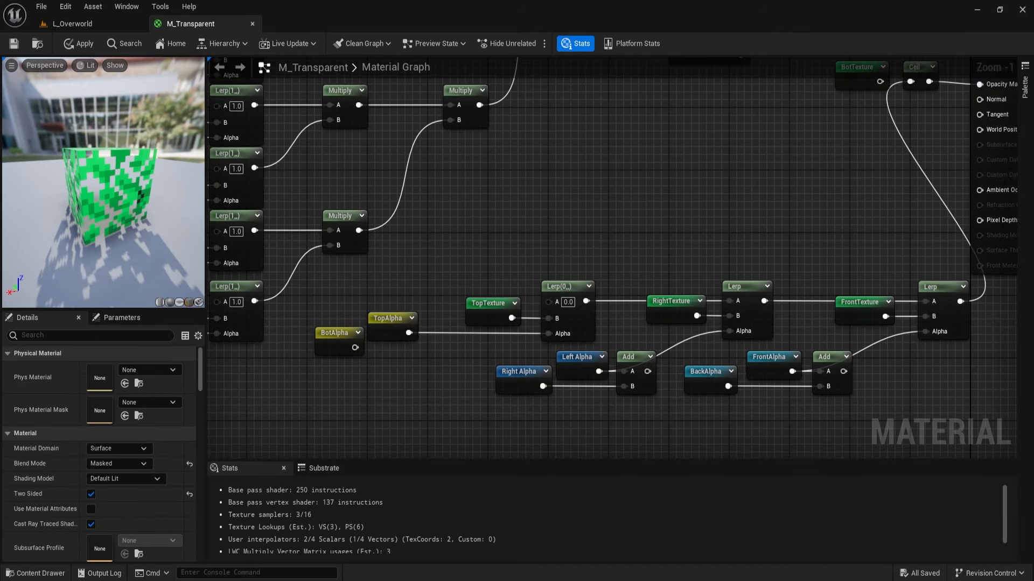
{"action": "left_click_drag", "start_coordinate": [392, 322], "coordinate": [601, 276]}
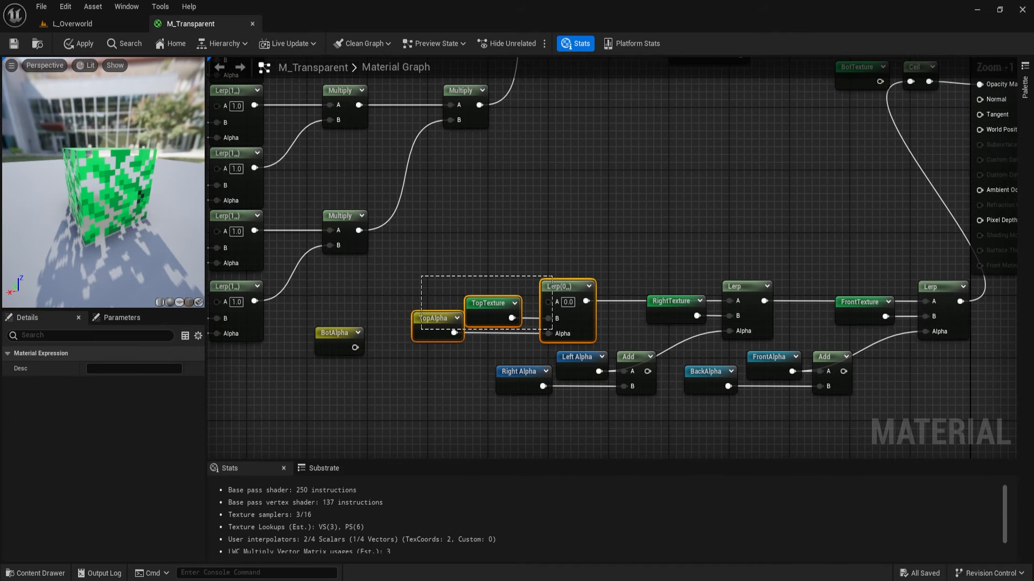
{"action": "right_click_drag", "start_coordinate": [630, 242], "coordinate": [568, 200]}
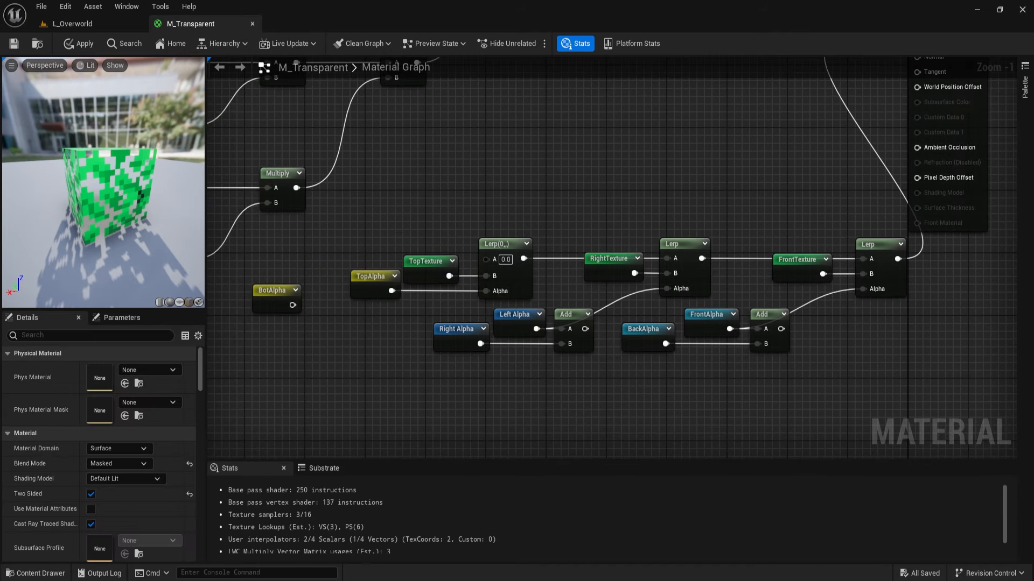
- Disconnect the third Lerp from Ceil and move the whole mask Lerp chain below and beyond the material output node
{"action": "left_click", "coordinate": [898, 259], "text": "alt"}
{"action": "scroll", "coordinate": [835, 314], "scroll_direction": "down", "scroll_amount": 4}
{"action": "left_click_drag", "start_coordinate": [939, 383], "coordinate": [599, 281]}
{"action": "right_click_drag", "start_coordinate": [795, 349], "coordinate": [581, 290]}
{"action": "left_click_drag", "start_coordinate": [592, 257], "coordinate": [871, 294]}
{"action": "right_click_drag", "start_coordinate": [861, 302], "coordinate": [741, 304]}
{"action": "right_click_drag", "start_coordinate": [474, 145], "coordinate": [509, 232]}
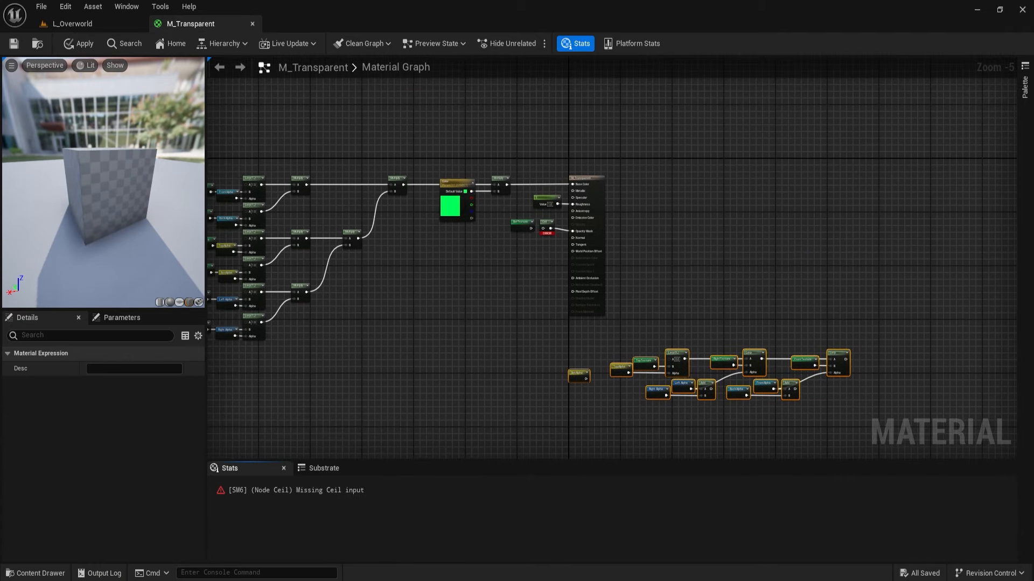
- Rearrange the start of the mask chain, placing TopAlpha, TopTexture and the first Lerp together with BotAlpha below them
{"action": "scroll", "coordinate": [510, 233], "scroll_direction": "up", "scroll_amount": 5}
{"action": "left_click_drag", "start_coordinate": [515, 250], "coordinate": [533, 229]}
{"action": "left_click", "coordinate": [797, 302]}
{"action": "right_click_drag", "start_coordinate": [796, 302], "coordinate": [319, 209]}
{"action": "right_click_drag", "start_coordinate": [776, 449], "coordinate": [790, 212]}
{"action": "right_click_drag", "start_coordinate": [349, 288], "coordinate": [459, 302]}
{"action": "left_click_drag", "start_coordinate": [408, 220], "coordinate": [574, 310]}
{"action": "left_click_drag", "start_coordinate": [509, 283], "coordinate": [526, 284]}
{"action": "left_click_drag", "start_coordinate": [422, 232], "coordinate": [563, 289]}
{"action": "left_click_drag", "start_coordinate": [326, 309], "coordinate": [421, 391]}
{"action": "left_click_drag", "start_coordinate": [360, 239], "coordinate": [517, 310]}
{"action": "left_click_drag", "start_coordinate": [554, 295], "coordinate": [476, 295]}
- Delete Left Alpha and its Add node, wire Right Alpha to the second Lerp's Alpha and move that group toward the first Lerp
{"action": "left_click_drag", "start_coordinate": [675, 223], "coordinate": [785, 286]}
{"action": "left_click_drag", "start_coordinate": [653, 367], "coordinate": [690, 403]}
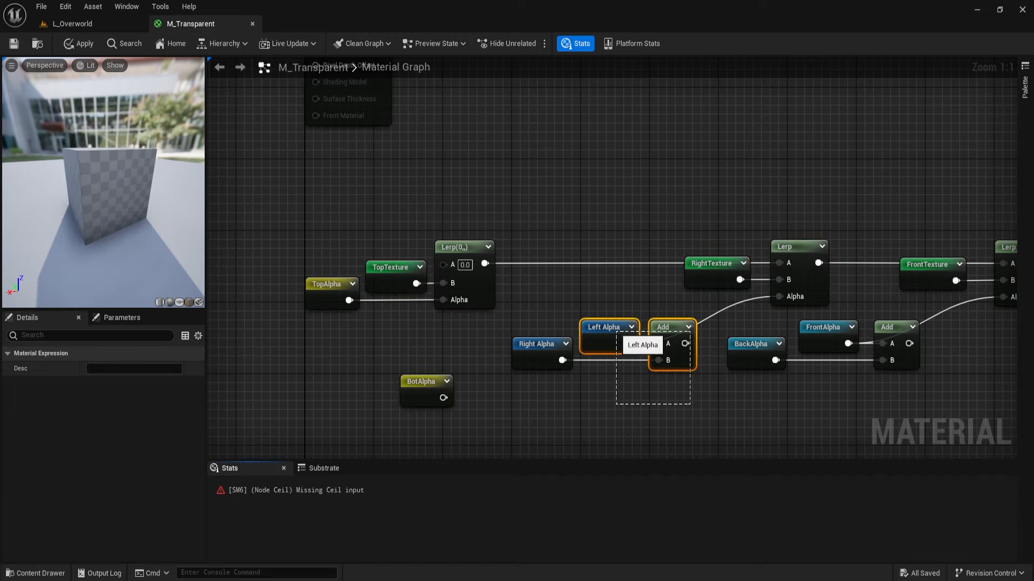
{"action": "key", "text": "Delete"}
{"action": "left_click_drag", "start_coordinate": [562, 360], "coordinate": [649, 288]}
{"action": "left_click", "coordinate": [793, 257], "text": "ctrl"}
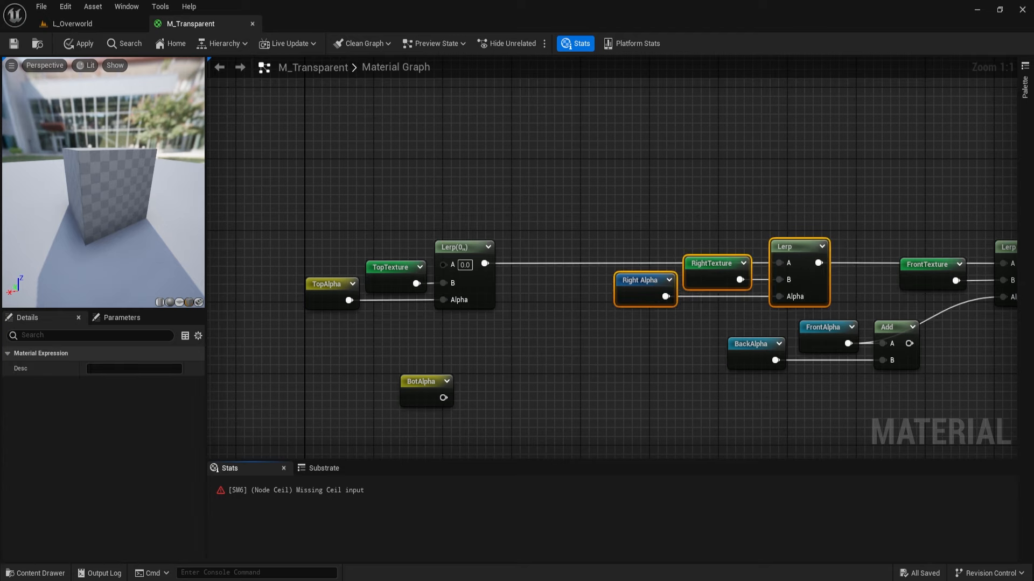
{"action": "left_click_drag", "start_coordinate": [793, 257], "coordinate": [691, 257]}
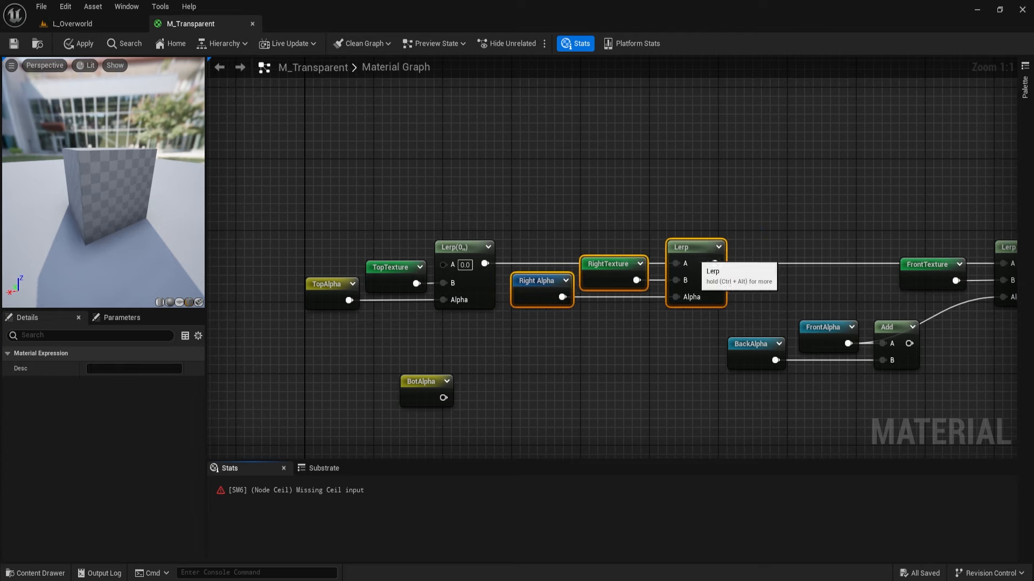
{"action": "left_click", "coordinate": [784, 291]}
- Delete the Add node after BackAlpha and align FrontAlpha with FrontTexture and the third Lerp
{"action": "right_click_drag", "start_coordinate": [785, 290], "coordinate": [609, 281]}
{"action": "left_click_drag", "start_coordinate": [718, 384], "coordinate": [710, 352]}
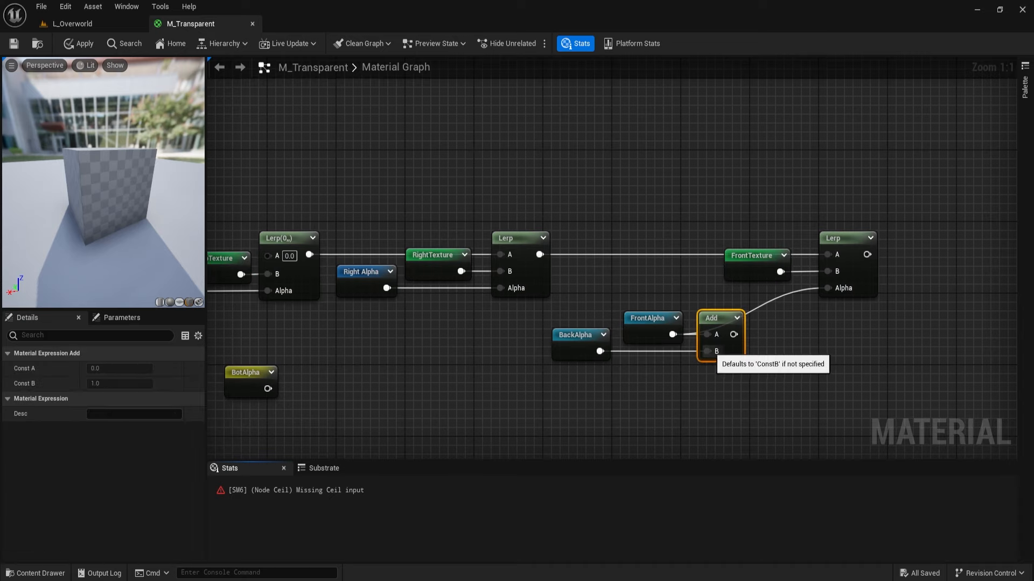
{"action": "key", "text": "Delete"}
{"action": "left_click_drag", "start_coordinate": [656, 323], "coordinate": [679, 279]}
{"action": "left_click", "coordinate": [753, 257], "text": "ctrl"}
{"action": "left_click", "coordinate": [849, 248], "text": "ctrl"}
{"action": "key", "text": "q"}
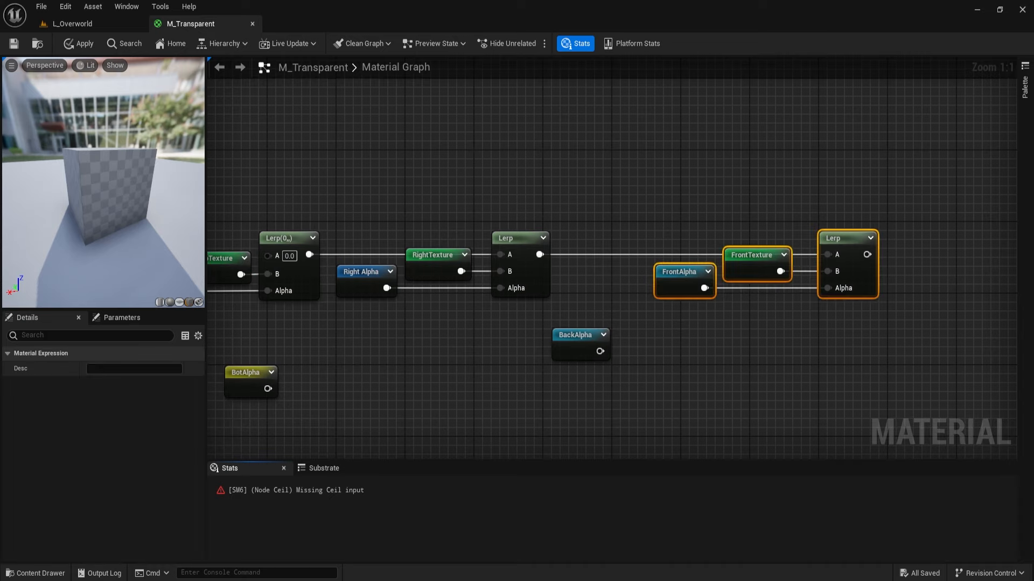
- Move the FrontAlpha, FrontTexture and third Lerp group closer to the second Lerp, and duplicate the group
{"action": "left_click_drag", "start_coordinate": [849, 248], "coordinate": [776, 247]}
{"action": "right_click_drag", "start_coordinate": [754, 332], "coordinate": [651, 330]}
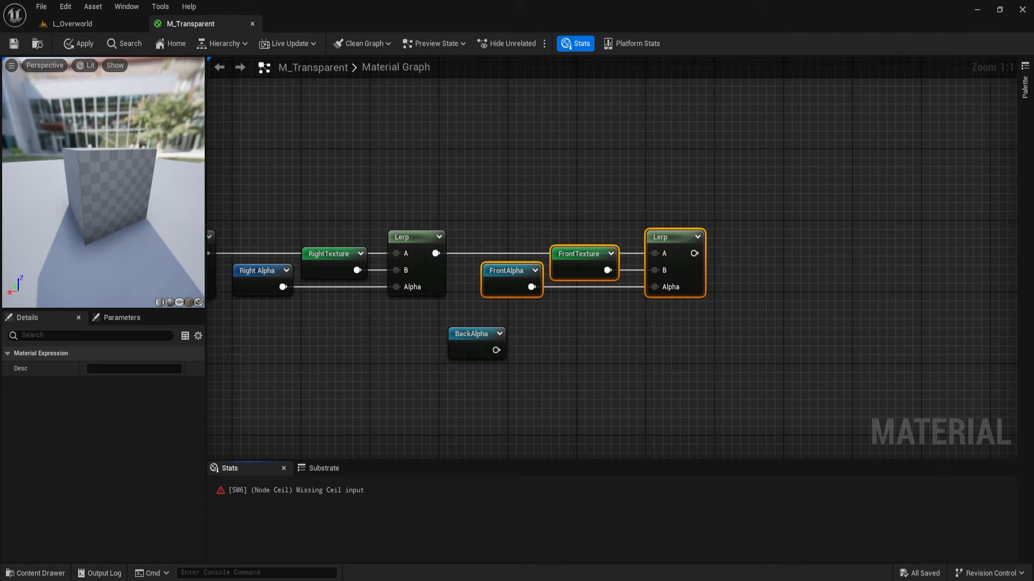
{"action": "key", "text": "ctrl+d"}
{"action": "right_click_drag", "start_coordinate": [801, 256], "coordinate": [969, 220]}
{"action": "scroll", "coordinate": [970, 220], "scroll_direction": "down", "scroll_amount": 1}
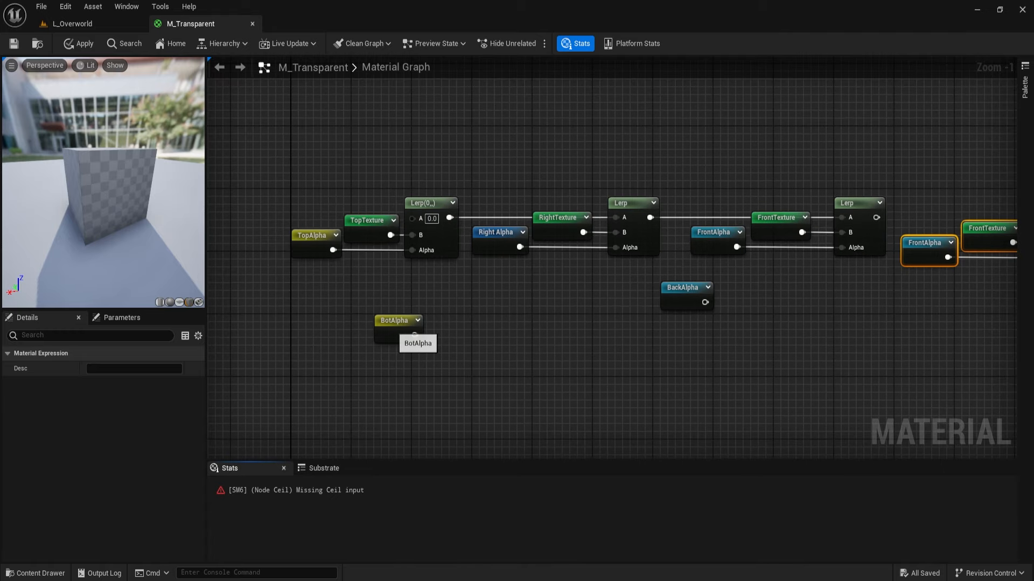
- Place BotAlpha by the duplicated group, wire it to the new Lerp's Alpha and add a BotTexture reroute to its B input
{"action": "left_click_drag", "start_coordinate": [392, 328], "coordinate": [898, 281]}
{"action": "right_click_drag", "start_coordinate": [898, 281], "coordinate": [737, 331]}
{"action": "left_click_drag", "start_coordinate": [759, 339], "coordinate": [830, 245]}
{"action": "type", "text": "bott"}
{"action": "key", "text": "Return"}
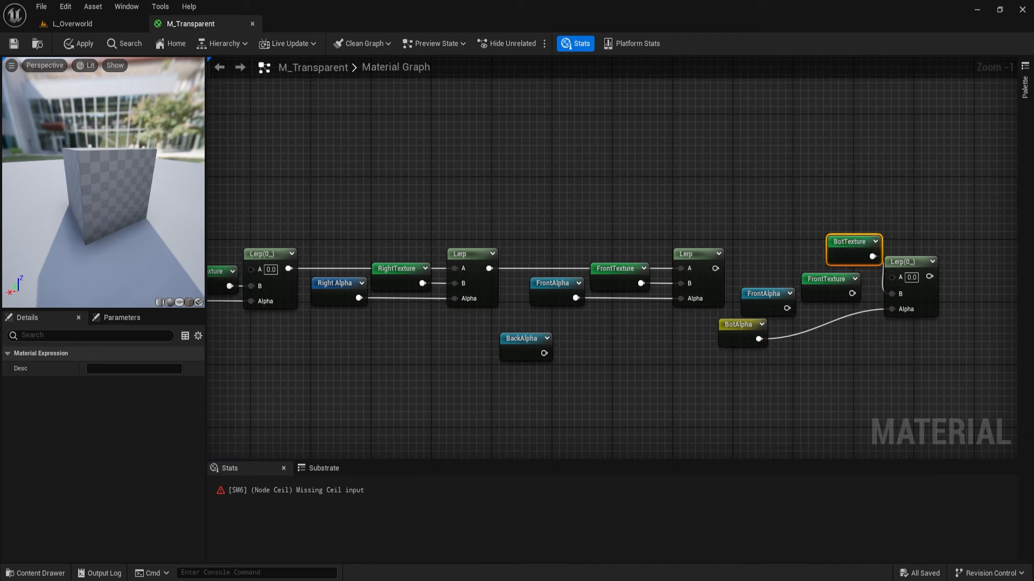
- Delete the duplicated Front nodes, connect the third Lerp's output to the new Lerp's A and align the BotAlpha, BotTexture and Lerp group
{"action": "left_click_drag", "start_coordinate": [769, 279], "coordinate": [826, 328]}
{"action": "key", "text": "Delete"}
{"action": "left_click_drag", "start_coordinate": [866, 251], "coordinate": [832, 287]}
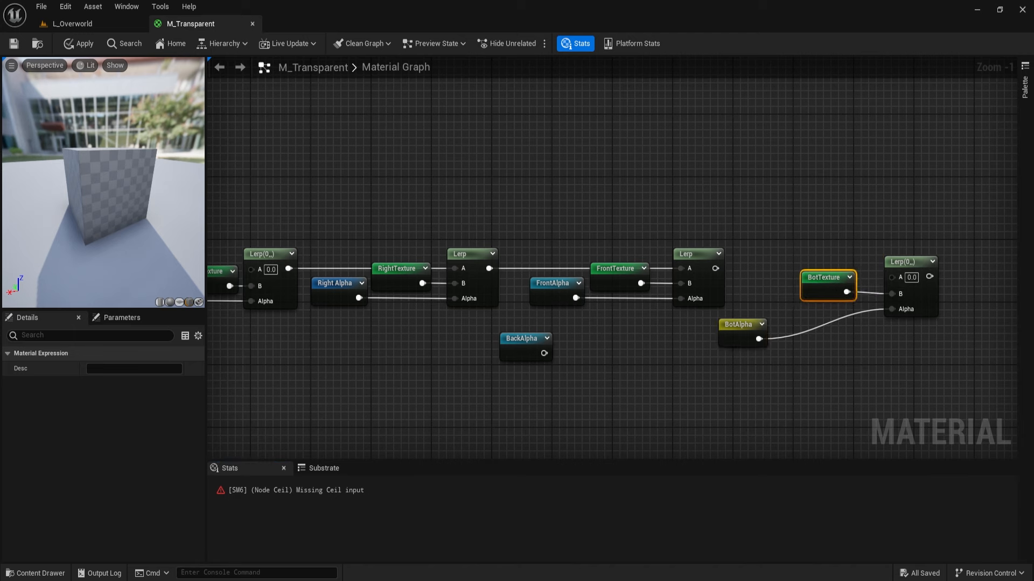
{"action": "left_click_drag", "start_coordinate": [892, 278], "coordinate": [715, 268]}
{"action": "left_click_drag", "start_coordinate": [747, 231], "coordinate": [896, 340]}
{"action": "key", "text": "q"}
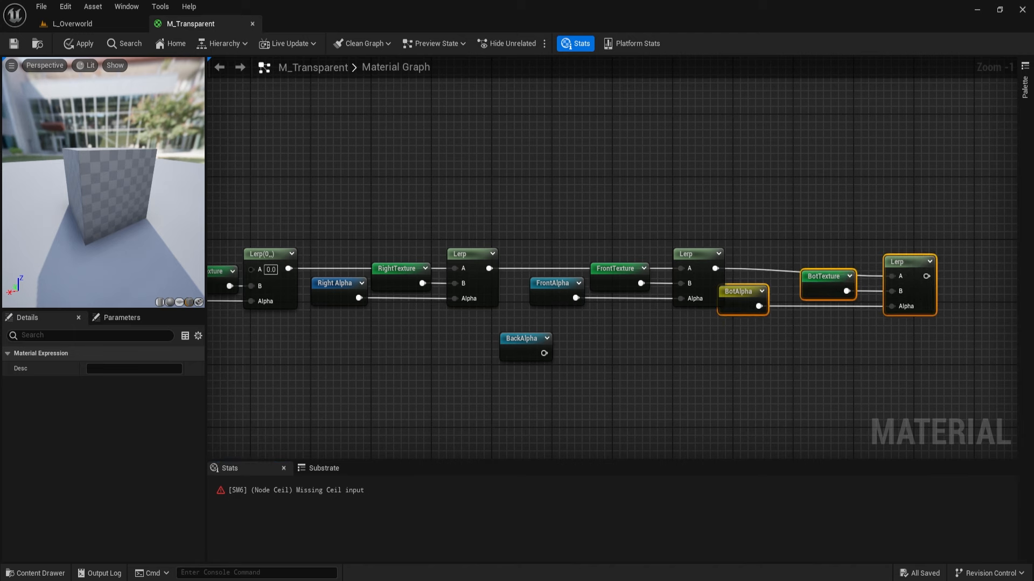
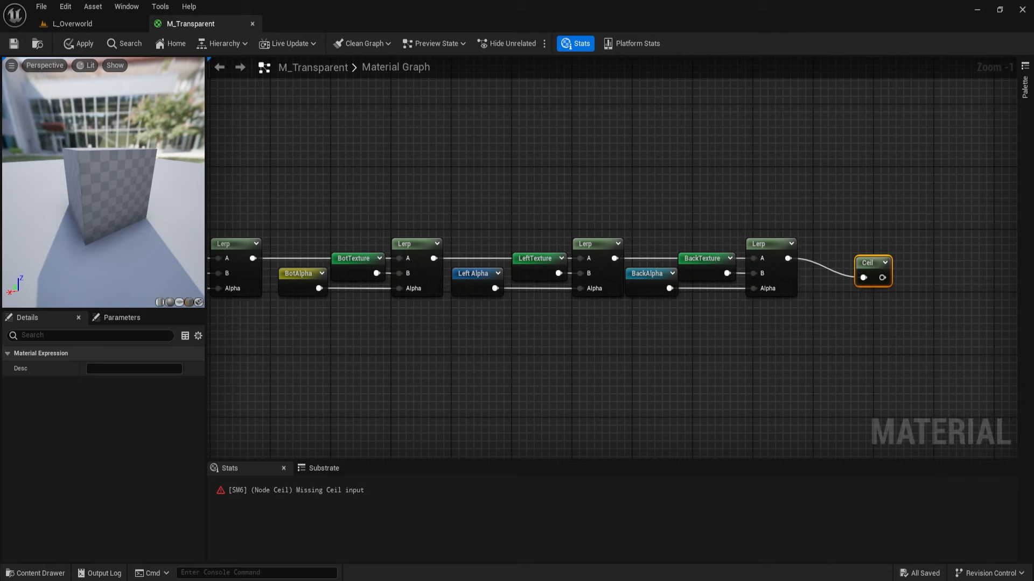
- Align Ceil with the last Lerp and route its output into a named reroute declaration called Opacity Mask
{"action": "left_click_drag", "start_coordinate": [867, 261], "coordinate": [934, 257]}
{"action": "type", "text": "named"}
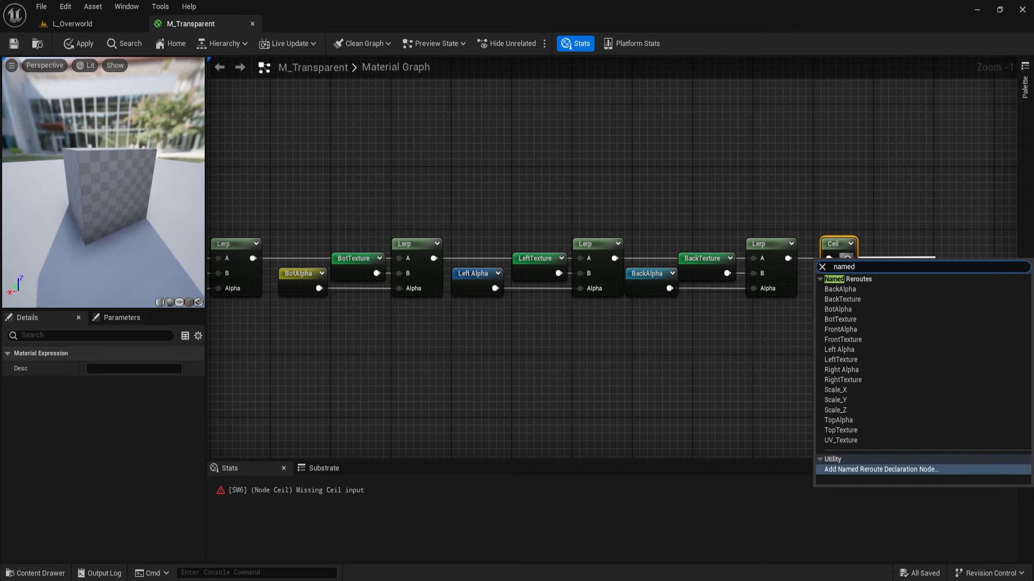
{"action": "key", "text": "Return"}
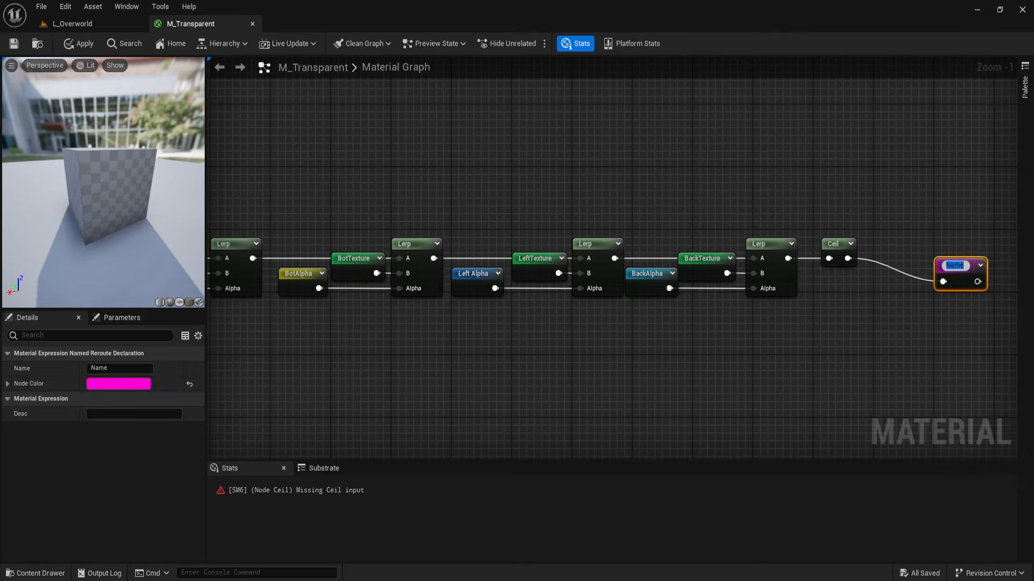
{"action": "type", "text": "Opacity"}
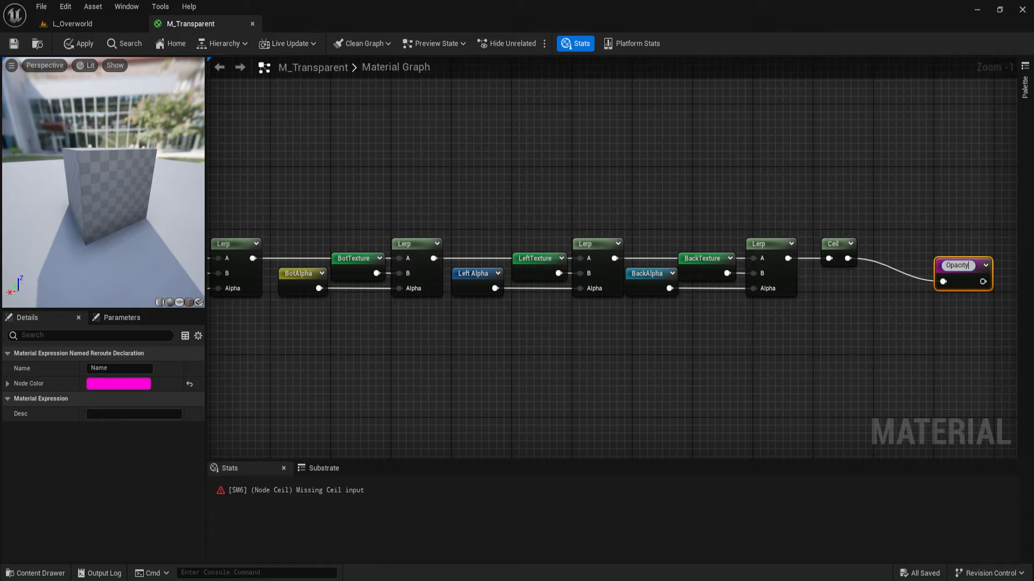
{"action": "type", "text": " Mask"}
{"action": "key", "text": "Return"}
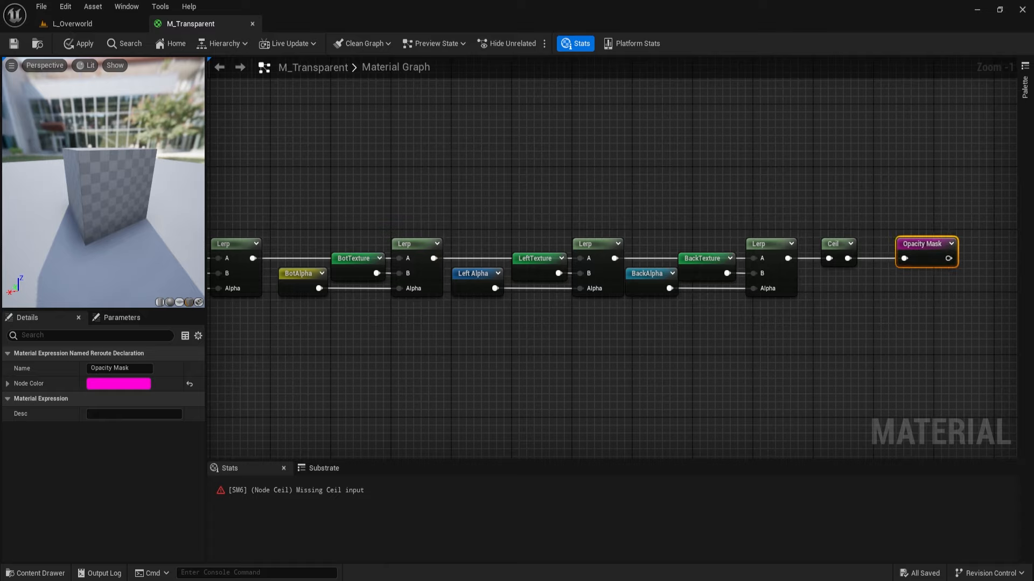
- Delete the old Ceil beside the material output node and feed the Opacity Mask input from the Opacity Mask reroute
{"action": "key", "text": "Home"}
{"action": "left_click", "coordinate": [668, 266]}
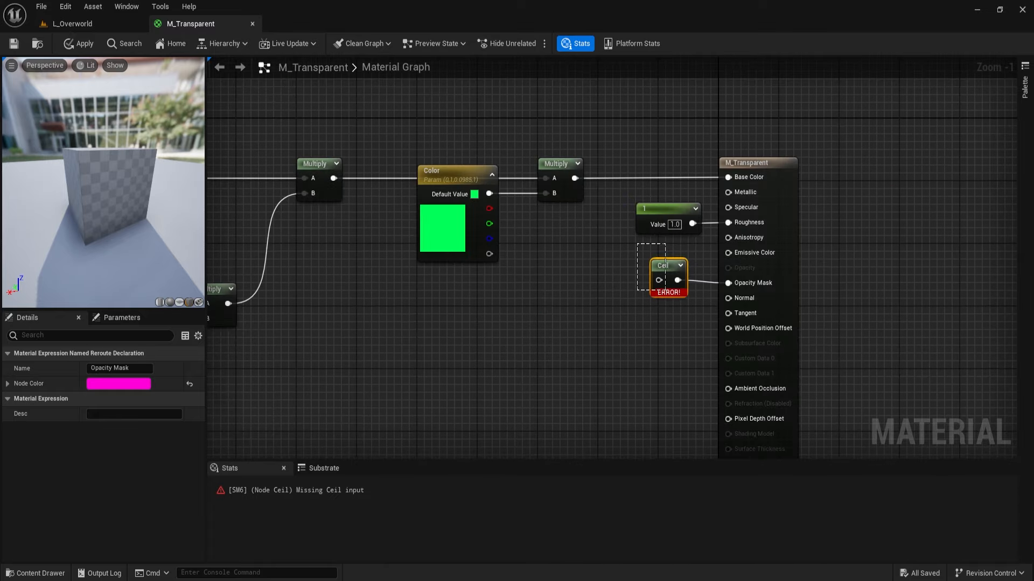
{"action": "key", "text": "Delete"}
{"action": "left_click_drag", "start_coordinate": [728, 283], "coordinate": [650, 290]}
{"action": "type", "text": "opa"}
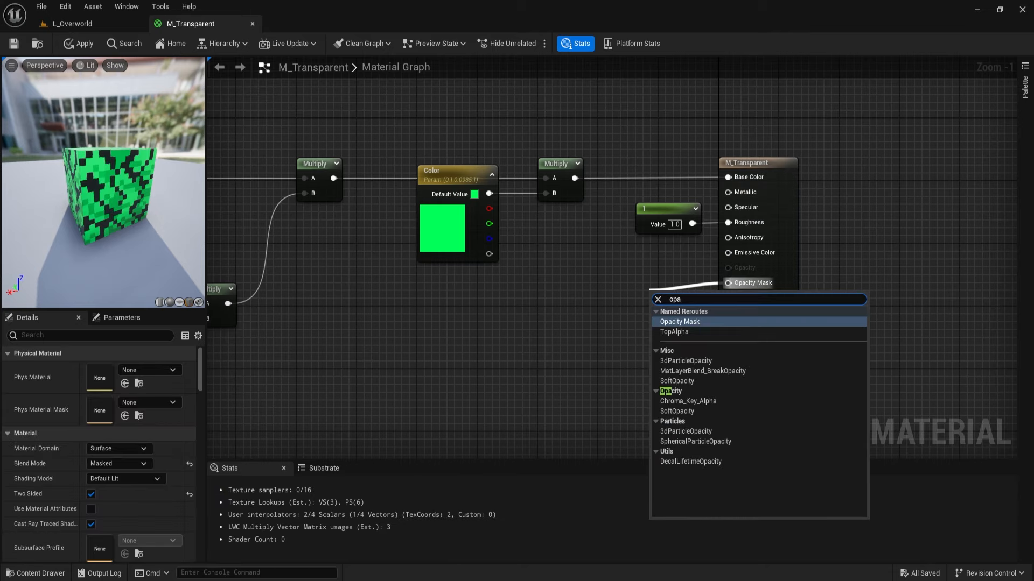
{"action": "left_click", "coordinate": [687, 322]}
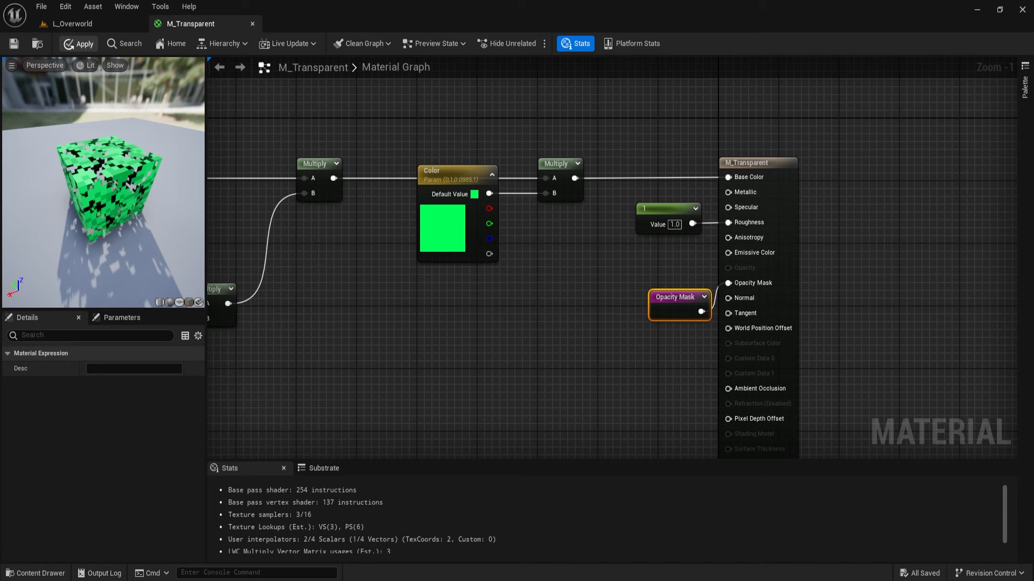
- Apply the material changes and, in L_Overworld, move the large leaf block away from the small one to Y 800
{"action": "left_click", "coordinate": [79, 43]}
{"action": "left_click", "coordinate": [72, 23]}
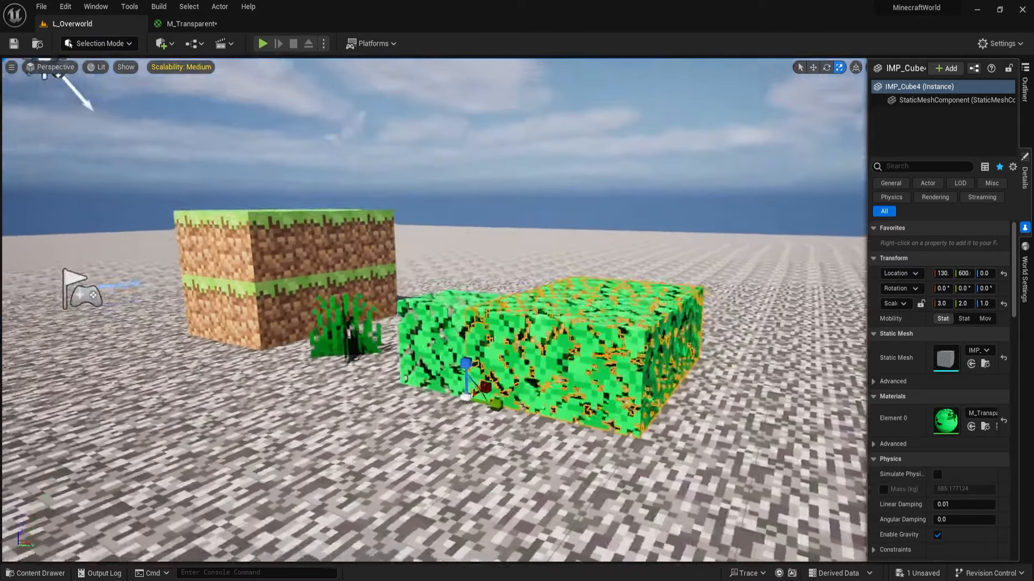
{"action": "right_click_drag", "start_coordinate": [435, 311], "coordinate": [474, 355]}
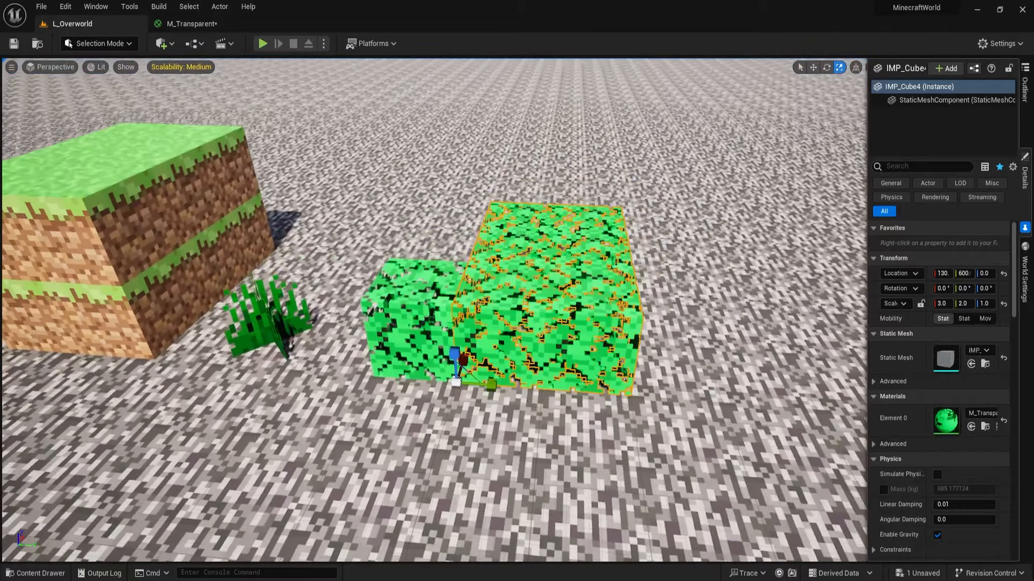
{"action": "key", "text": "w"}
{"action": "left_click_drag", "start_coordinate": [496, 386], "coordinate": [667, 390]}
- Duplicate the small leaf block along Y and place the copy directly against the original
{"action": "left_click", "coordinate": [415, 323]}
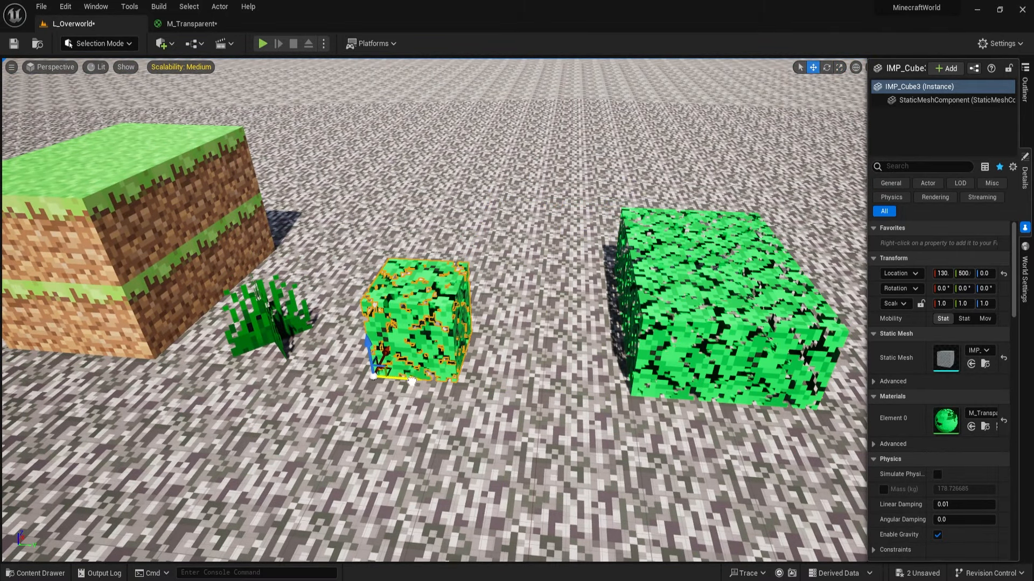
{"action": "left_click_drag", "start_coordinate": [411, 384], "coordinate": [499, 390], "text": "alt"}
{"action": "key", "text": "s"}
{"action": "right_click_drag", "start_coordinate": [500, 390], "coordinate": [501, 355]}
{"action": "key", "text": "w"}
{"action": "left_click", "coordinate": [501, 409]}
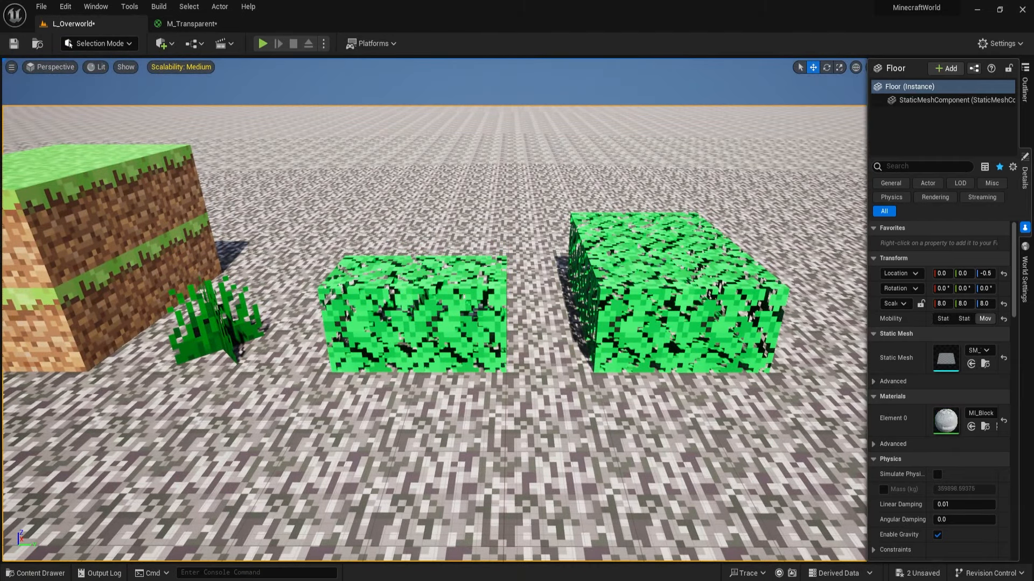
- Scale the large leaf block to 4 along Y and 2 along Z
{"action": "left_click", "coordinate": [684, 329]}
{"action": "key", "text": "r"}
{"action": "left_click_drag", "start_coordinate": [595, 326], "coordinate": [595, 285]}
{"action": "right_click_drag", "start_coordinate": [595, 285], "coordinate": [538, 323]}
{"action": "key", "text": "s"}
{"action": "key", "text": "w"}
{"action": "left_click_drag", "start_coordinate": [449, 436], "coordinate": [487, 437]}
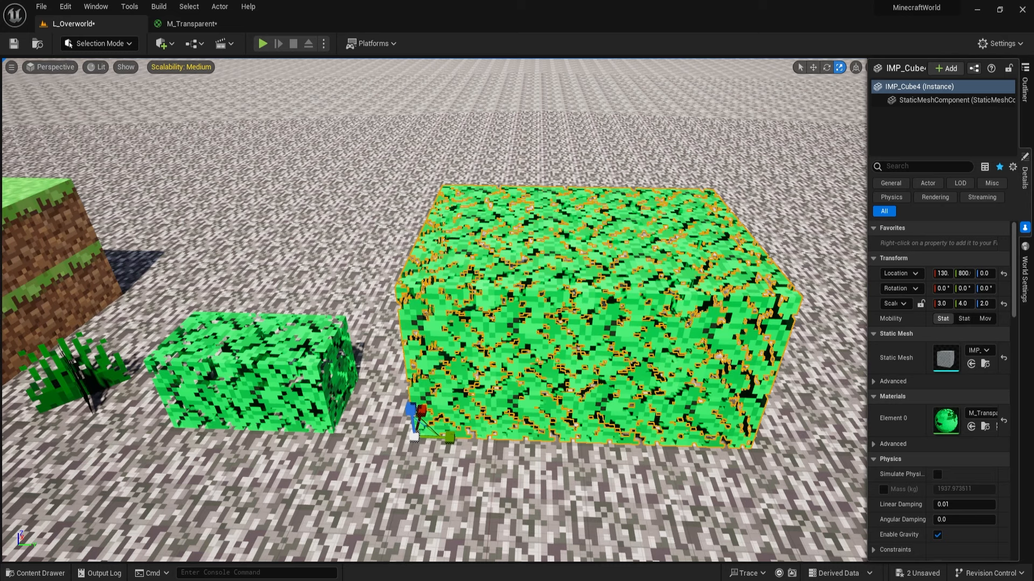
- Save the M_Transparent material asset
{"action": "key", "text": "d"}
{"action": "right_click_drag", "start_coordinate": [517, 302], "coordinate": [444, 268]}
{"action": "key", "text": "s"}
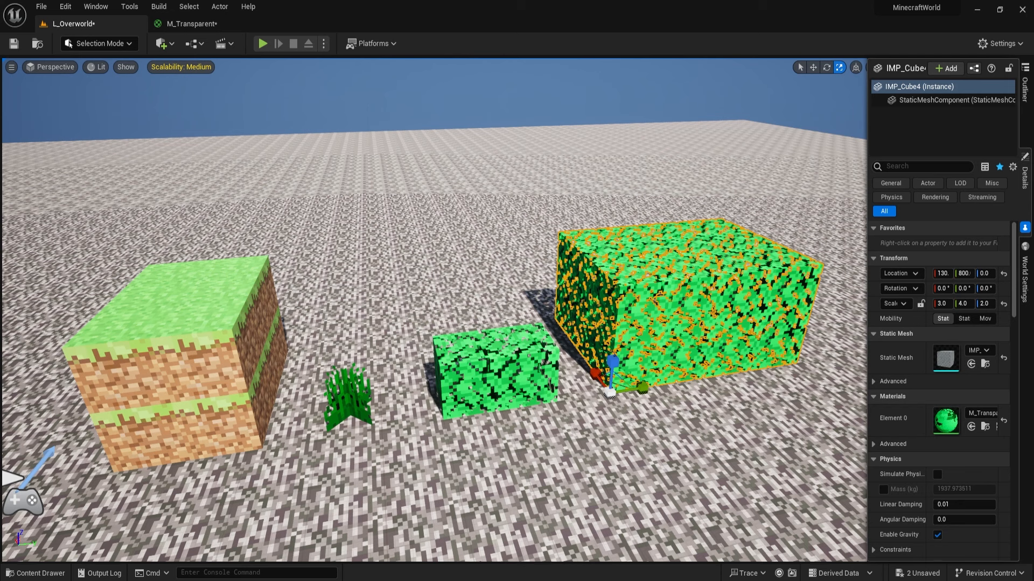
{"action": "right_click_drag", "start_coordinate": [434, 310], "coordinate": [391, 310]}
{"action": "key", "text": "w"}
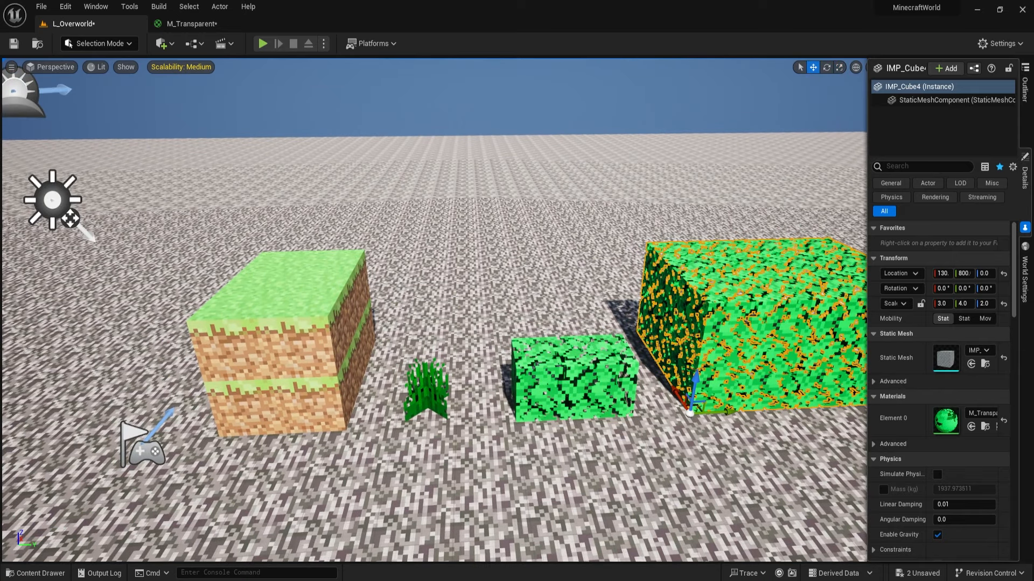
{"action": "key", "text": "ctrl+space"}
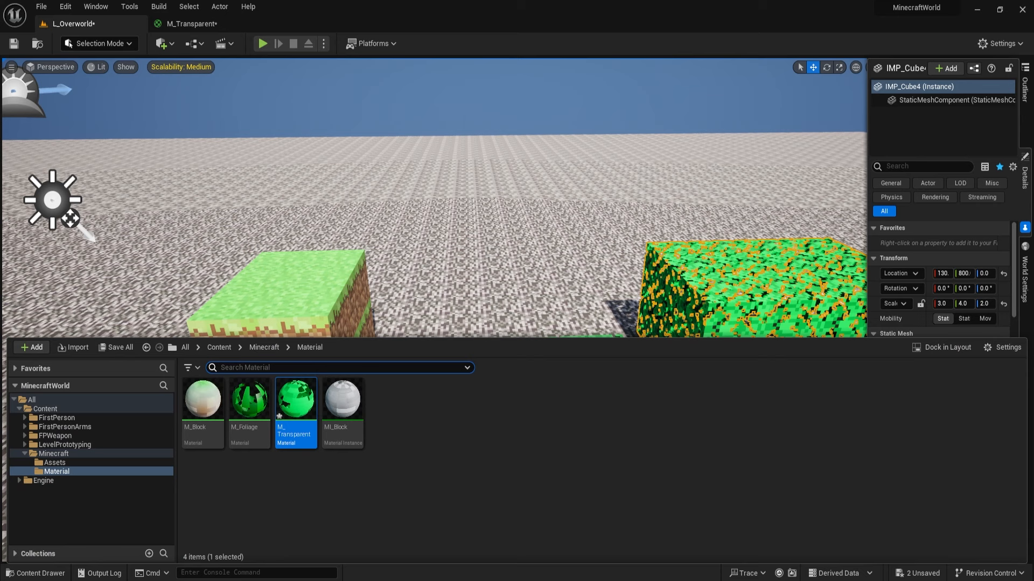
{"action": "key", "text": "ctrl+s"}
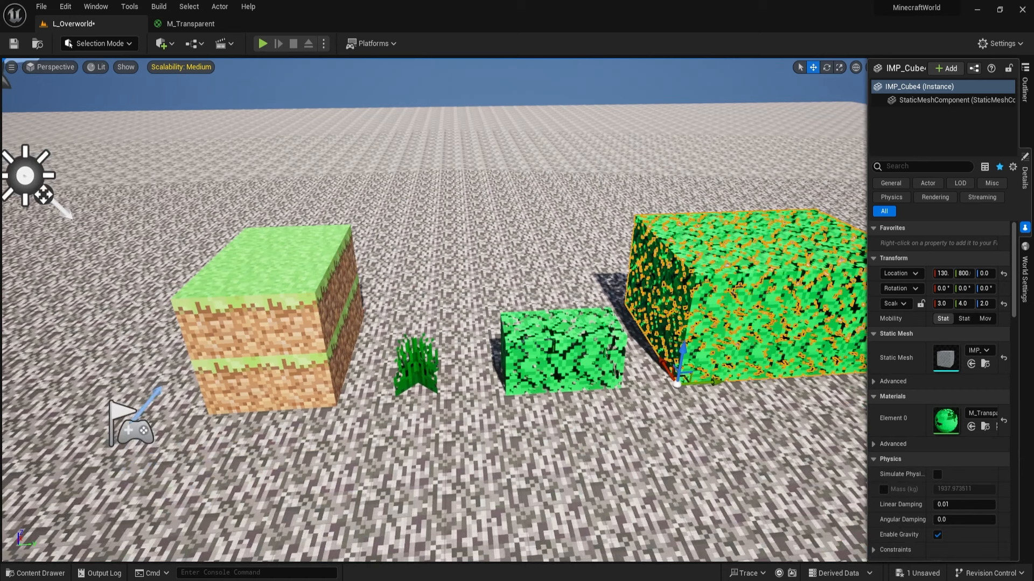
- Create a folder named DataAssets inside the Minecraft content folder and open it
{"action": "key", "text": "ctrl+space"}
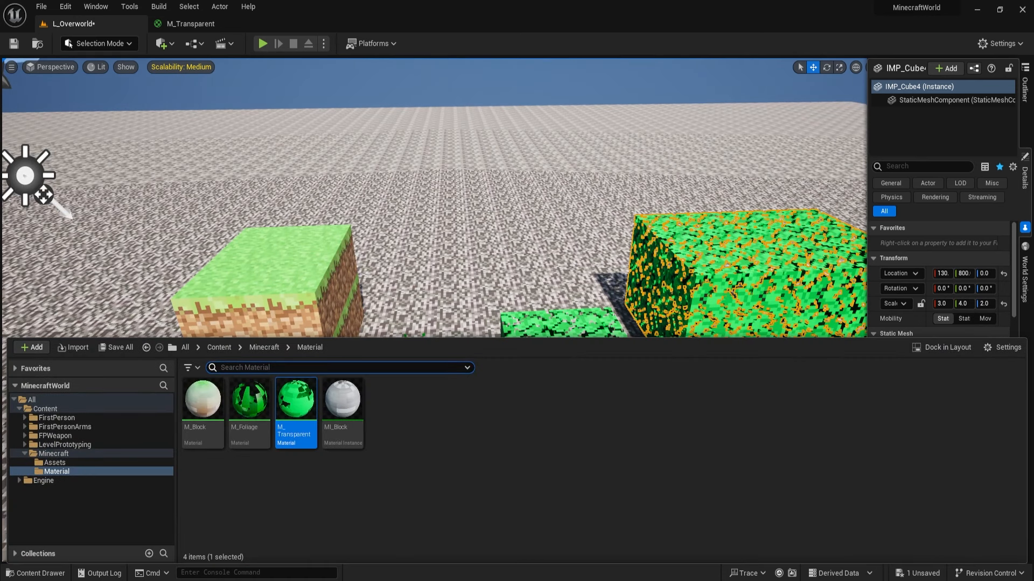
{"action": "left_click", "coordinate": [264, 348]}
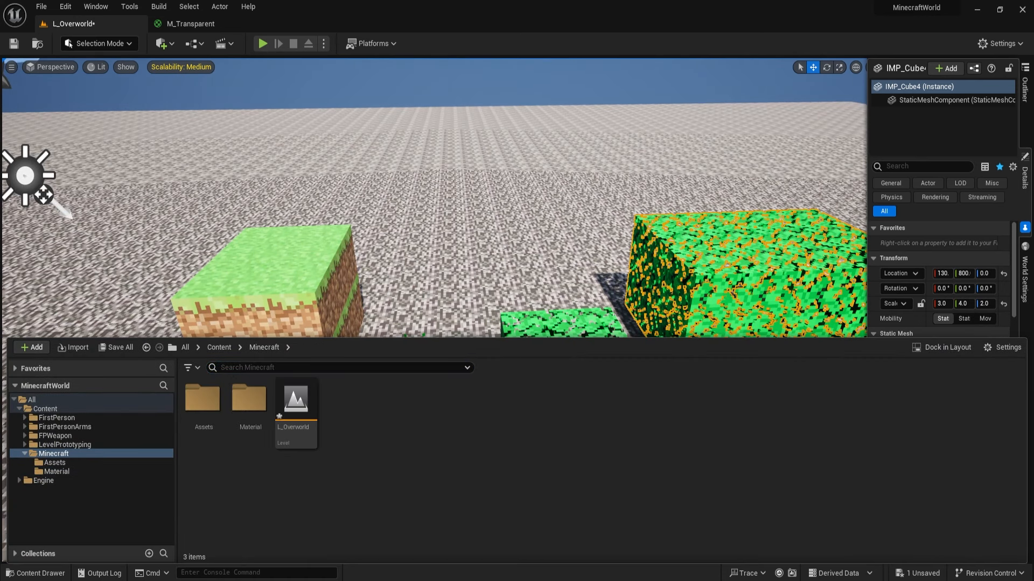
{"action": "right_click", "coordinate": [349, 425]}
{"action": "left_click", "coordinate": [387, 199]}
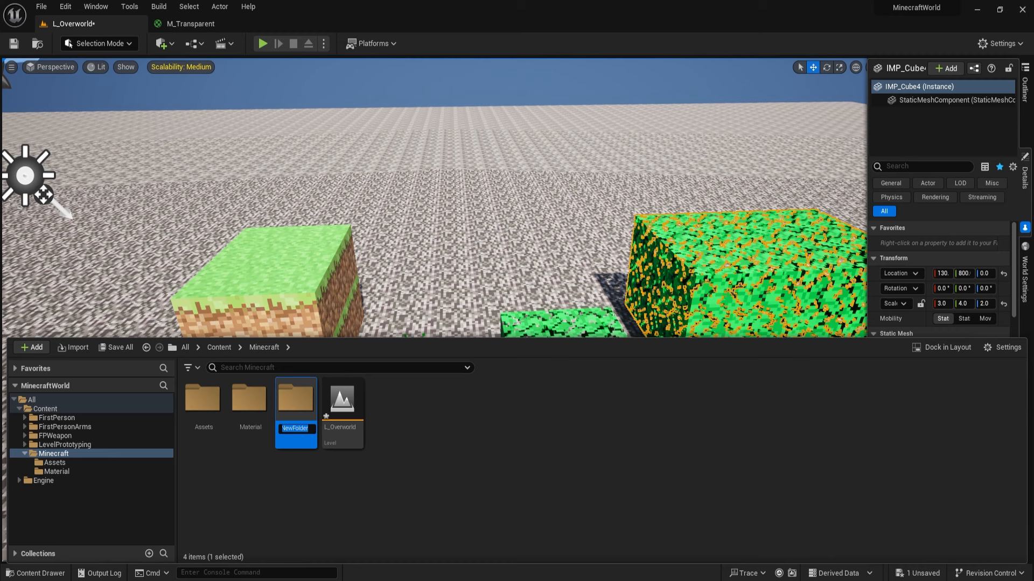
{"action": "type", "text": "DataAssets"}
{"action": "key", "text": "Return"}
{"action": "key", "text": "Return"}
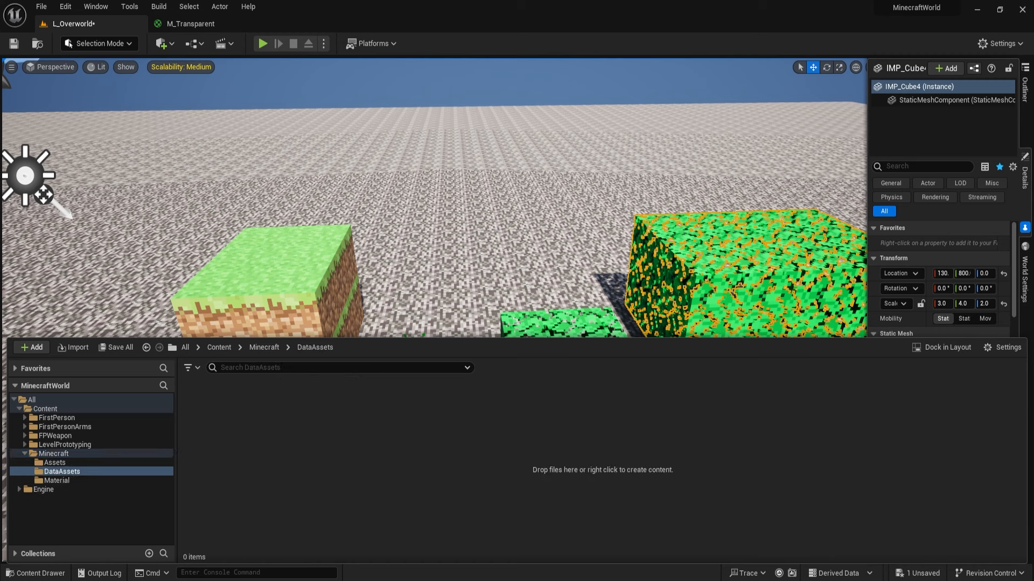
- Create a folder named BaseClass inside DataAssets and open it
{"action": "right_click", "coordinate": [247, 411]}
{"action": "left_click", "coordinate": [290, 230]}
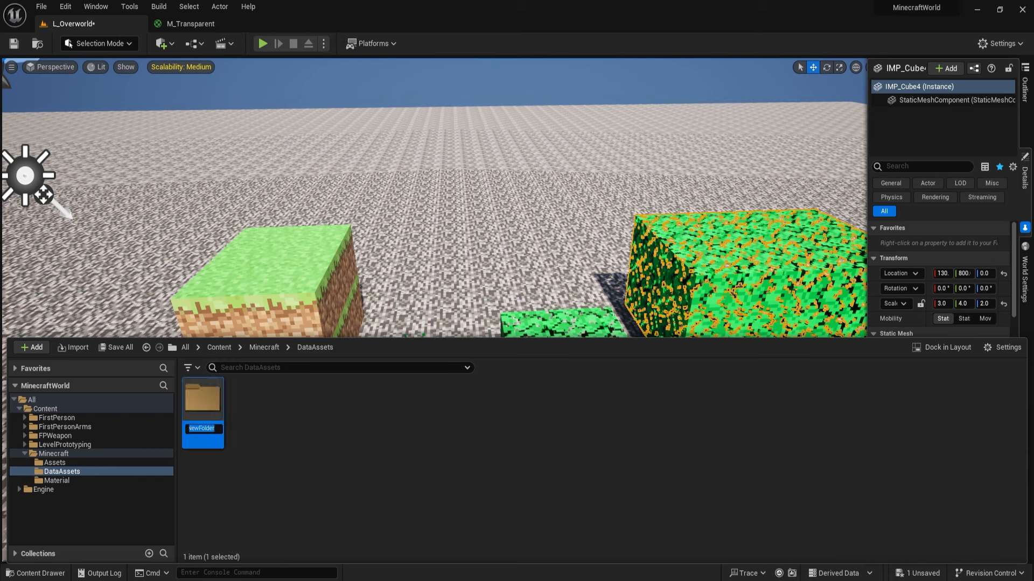
{"action": "type", "text": "BaseClass"}
{"action": "key", "text": "Return"}
{"action": "double_click", "coordinate": [203, 413]}
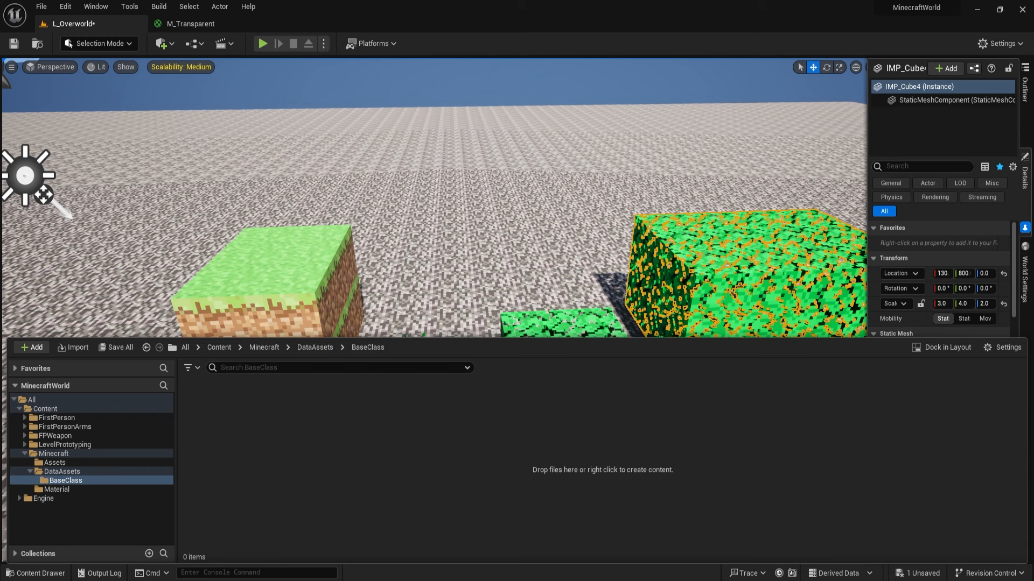
- Create a Blueprint class in the BaseClass folder with PrimaryDataAsset as its parent and name it DA_Base
{"action": "right_click", "coordinate": [233, 387]}
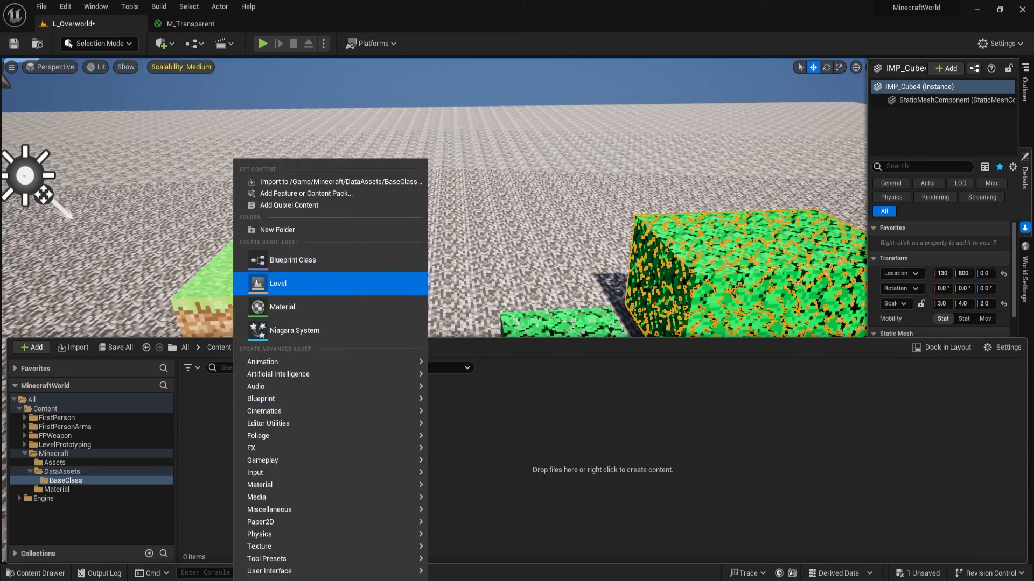
{"action": "left_click", "coordinate": [292, 260]}
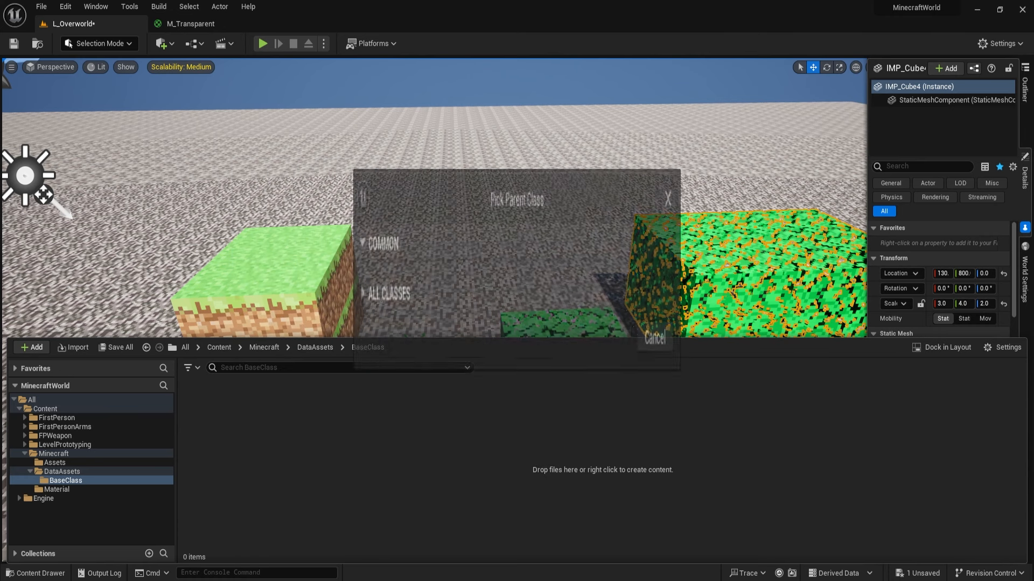
{"action": "left_click", "coordinate": [386, 368]}
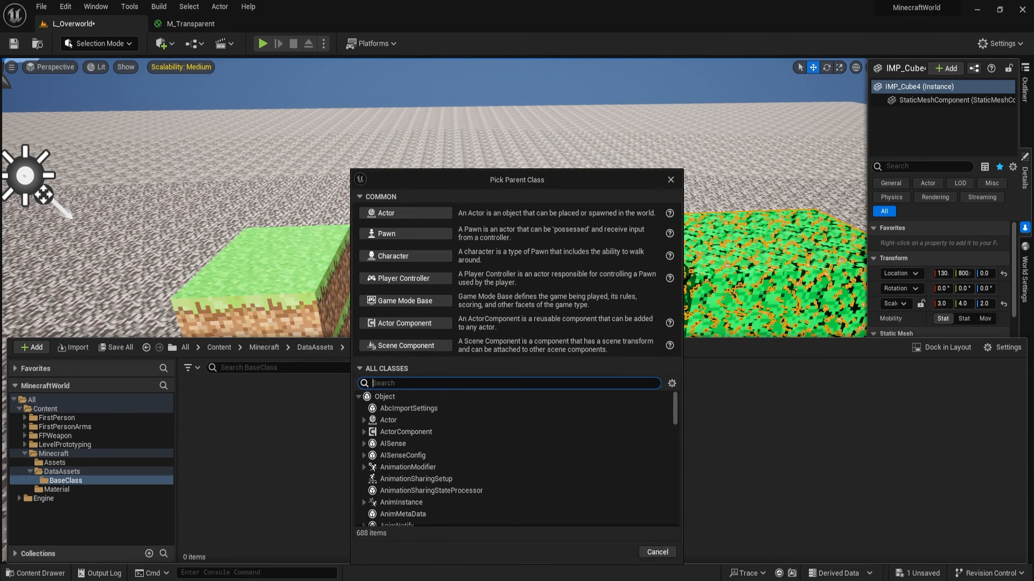
{"action": "type", "text": "primar"}
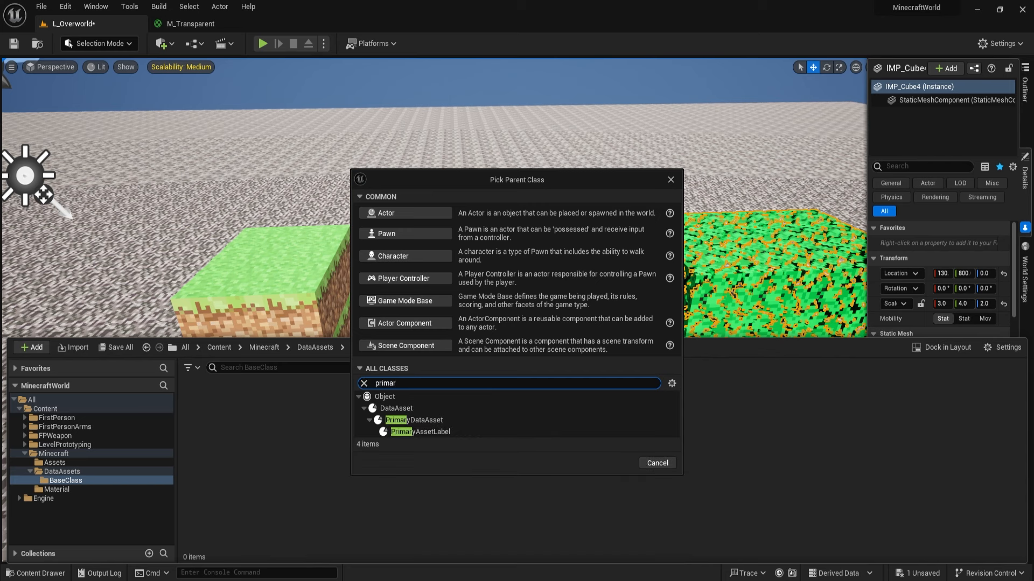
{"action": "left_click", "coordinate": [431, 421]}
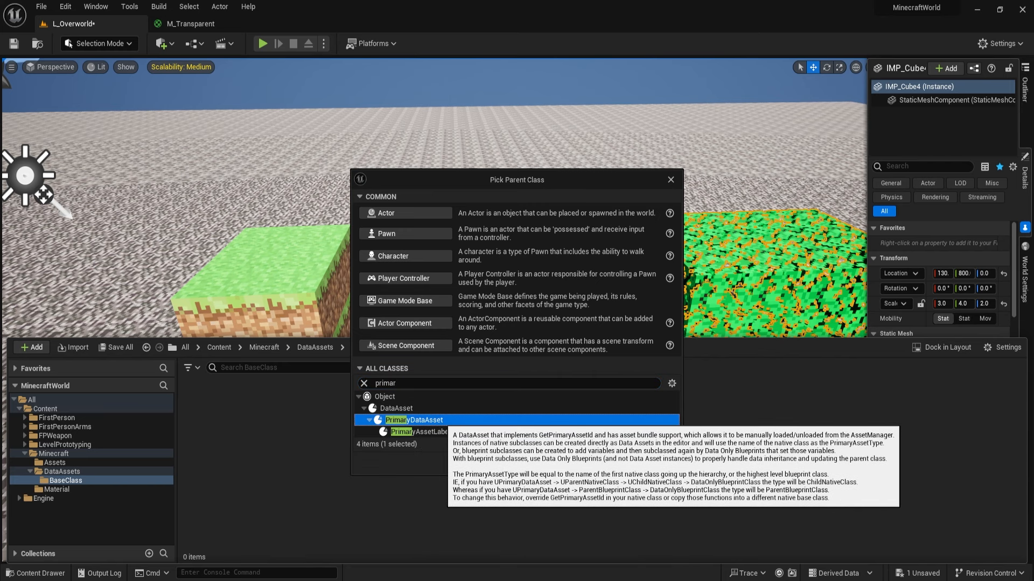
{"action": "left_click", "coordinate": [447, 409]}
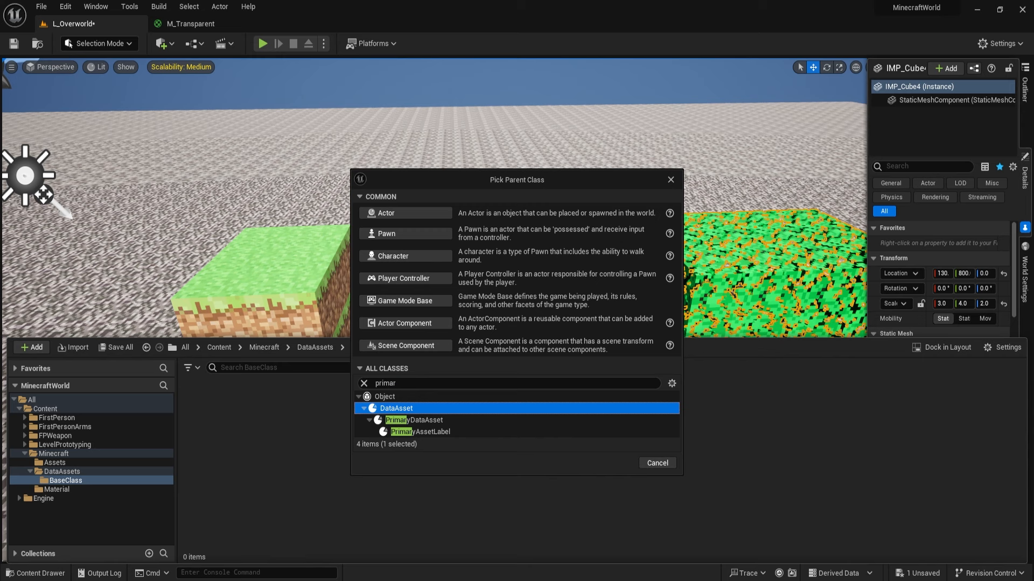
{"action": "left_click", "coordinate": [435, 432]}
{"action": "left_click", "coordinate": [429, 421]}
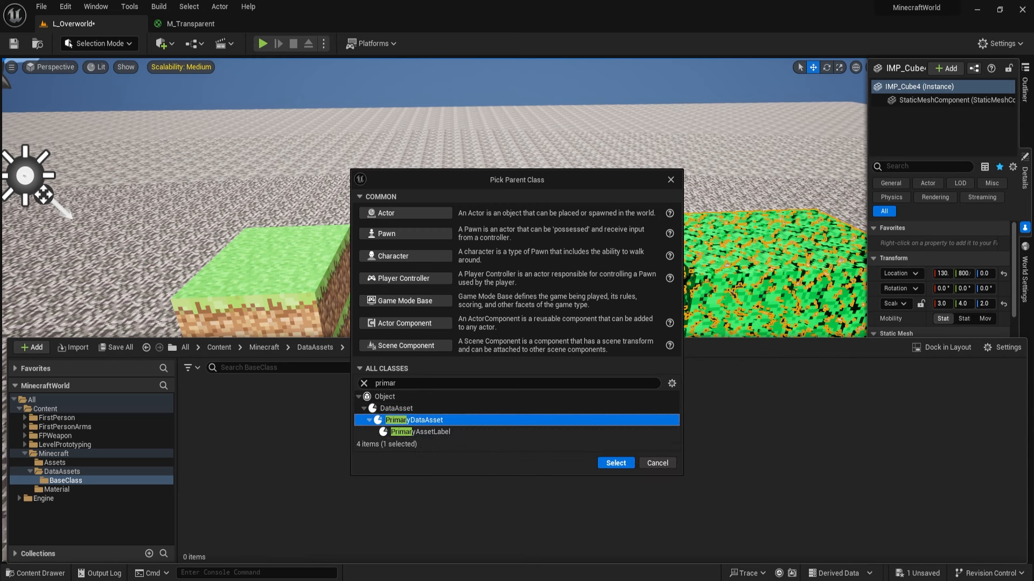
{"action": "key", "text": "Return"}
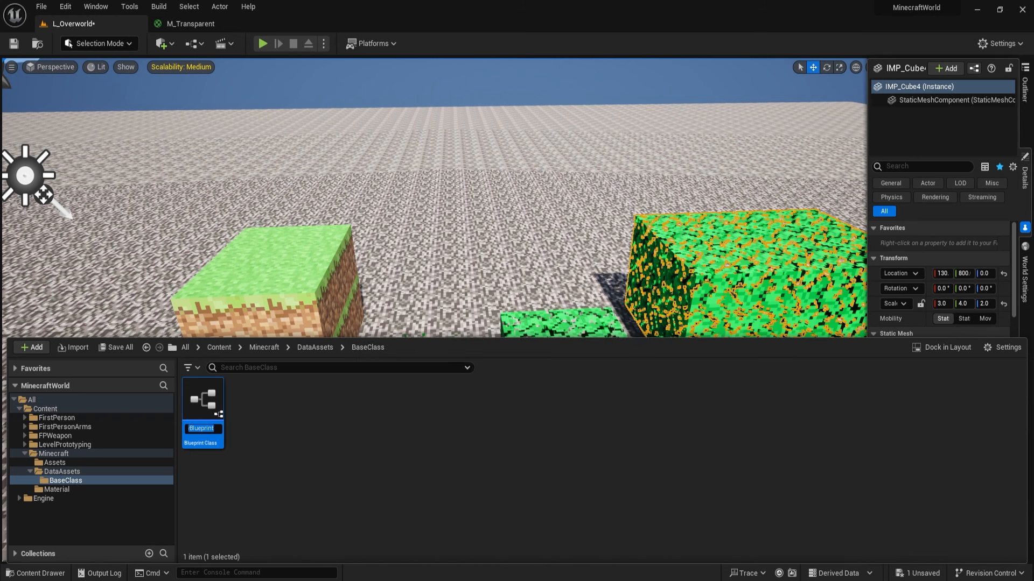
{"action": "type", "text": "DA_Base"}
{"action": "key", "text": "Return"}
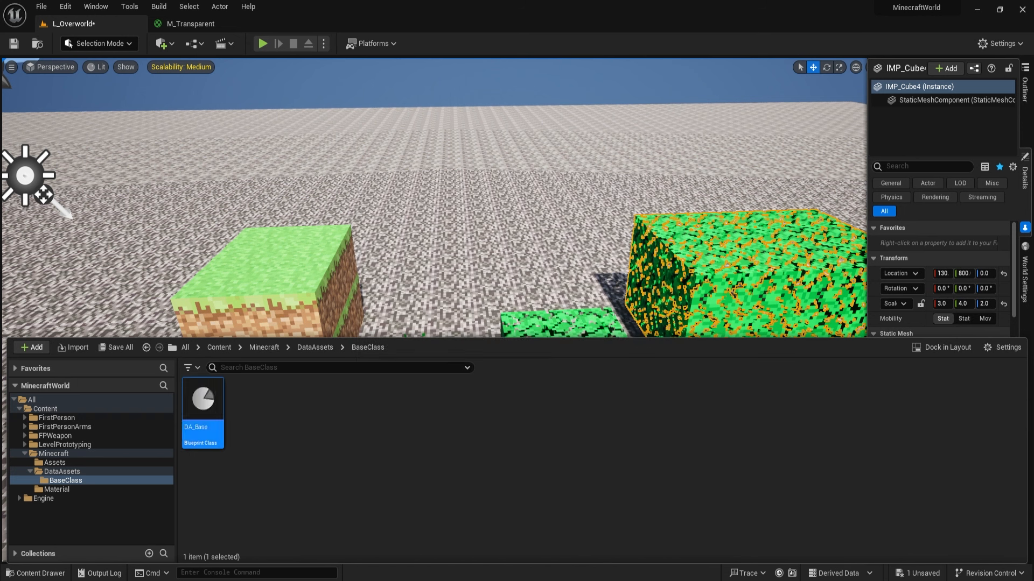
- Open DA_Base and add a variable called Name of type Text
{"action": "double_click", "coordinate": [214, 399]}
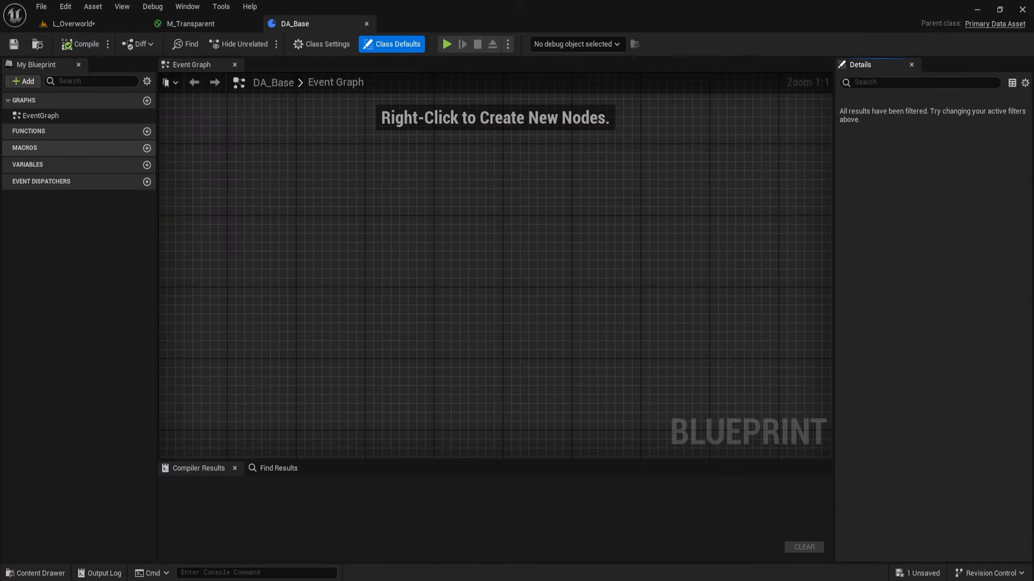
{"action": "left_click", "coordinate": [146, 165]}
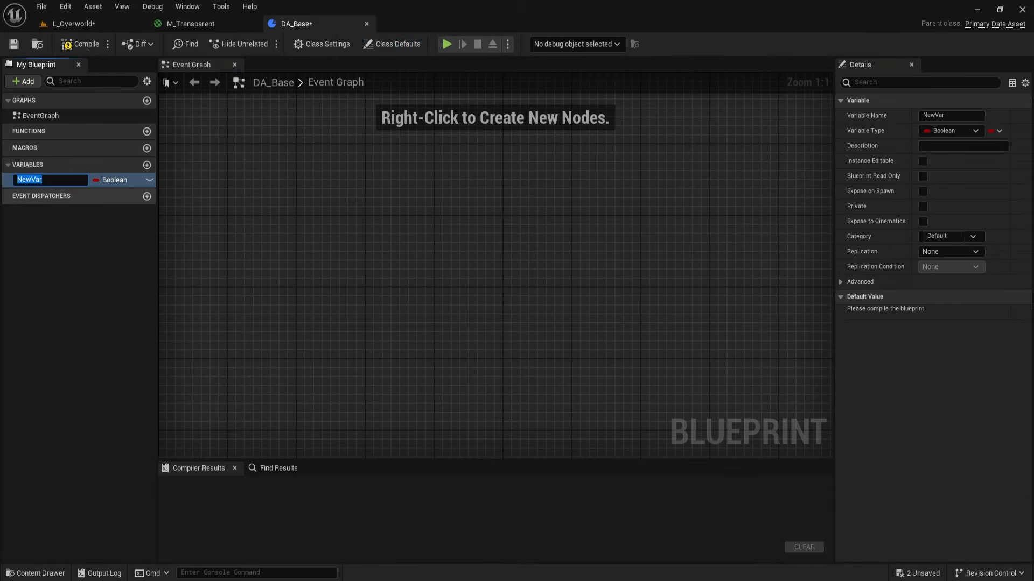
{"action": "type", "text": "Name"}
{"action": "key", "text": "Return"}
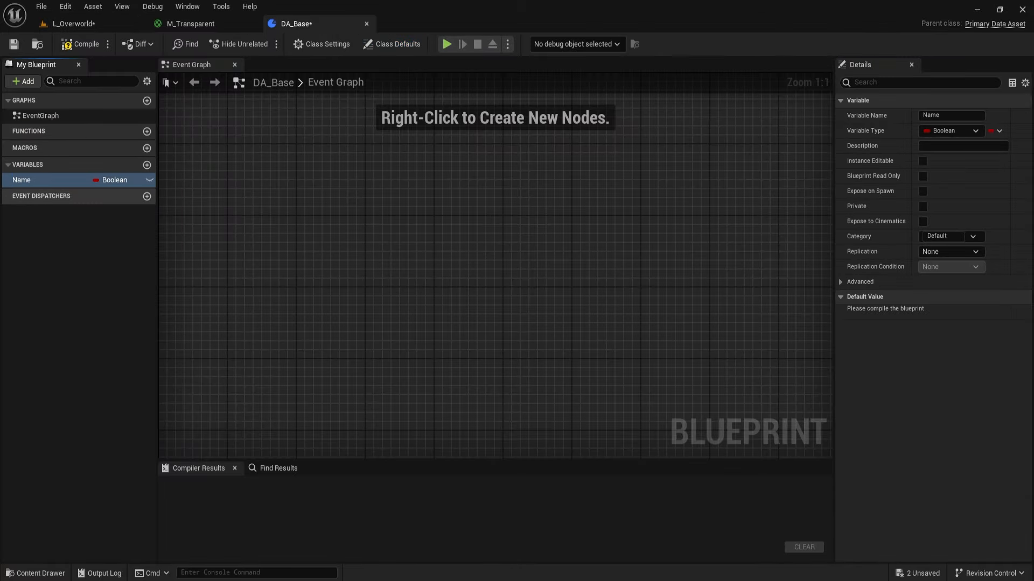
{"action": "left_click", "coordinate": [111, 180]}
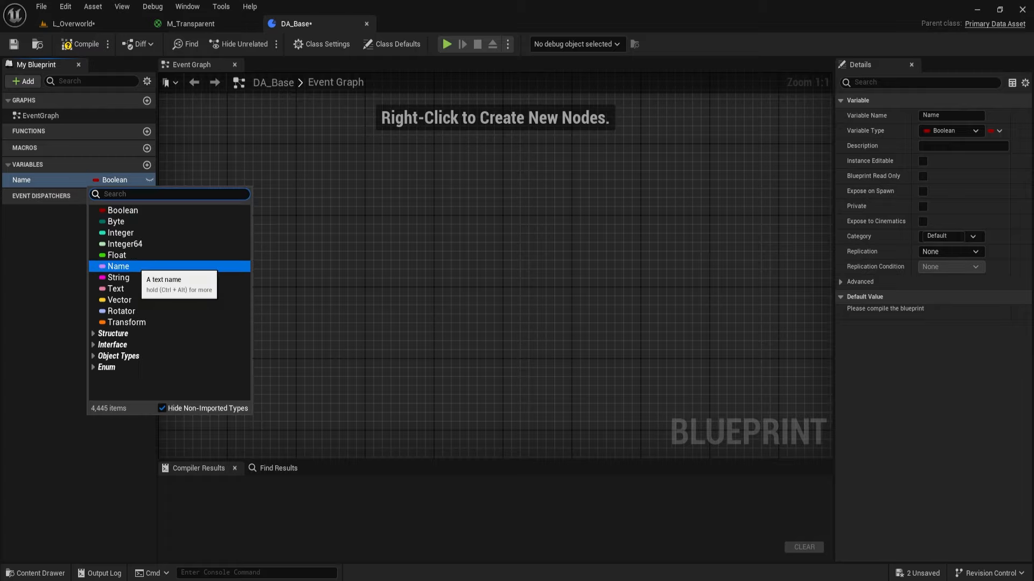
{"action": "left_click", "coordinate": [115, 289]}
- Compile DA_Base and save all assets, closing the DA_Base and M_Transparent editors
{"action": "left_click", "coordinate": [80, 44]}
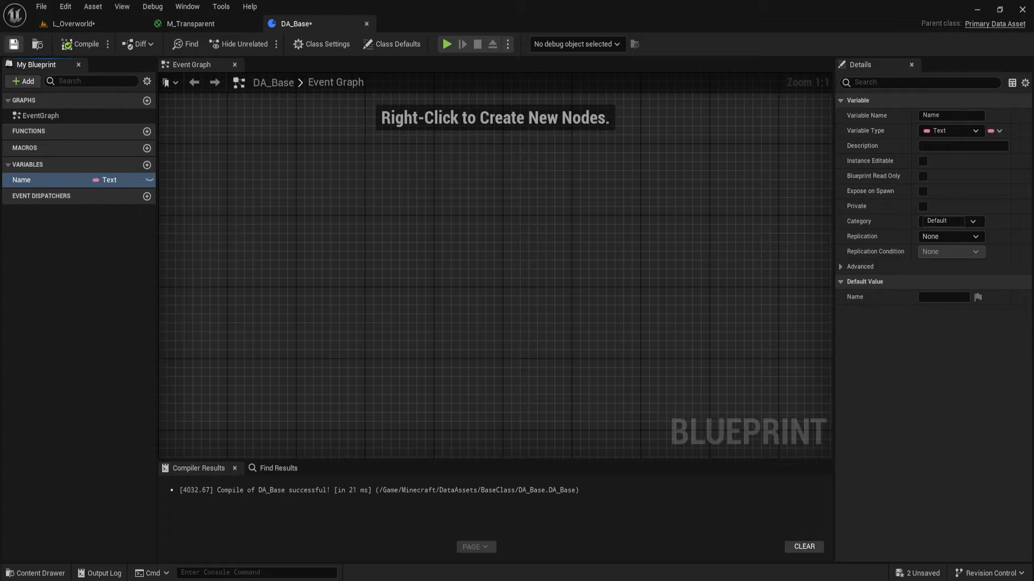
{"action": "key", "text": "ctrl+shift+s"}
{"action": "left_click", "coordinate": [366, 23]}
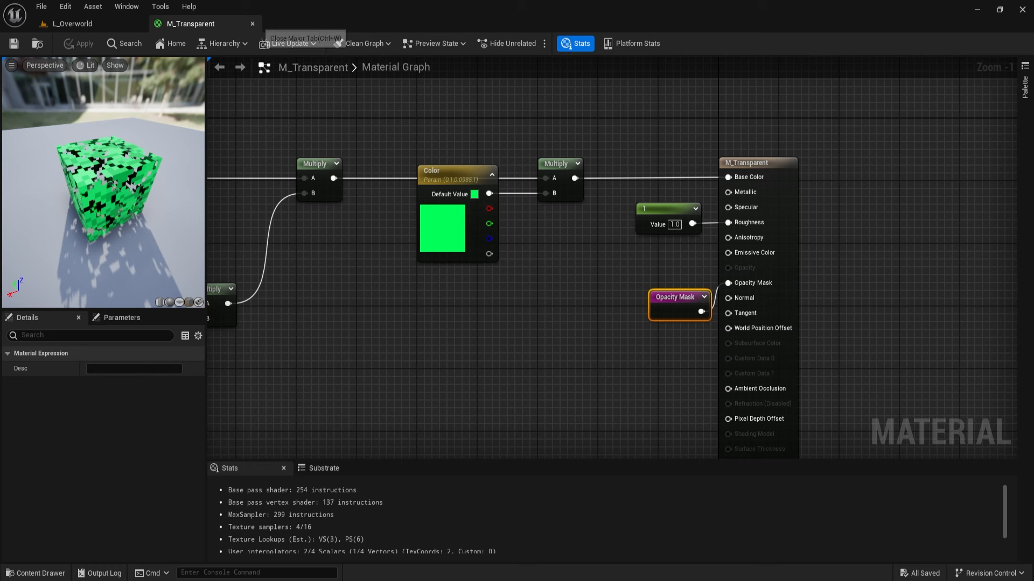
{"action": "left_click", "coordinate": [252, 24]}
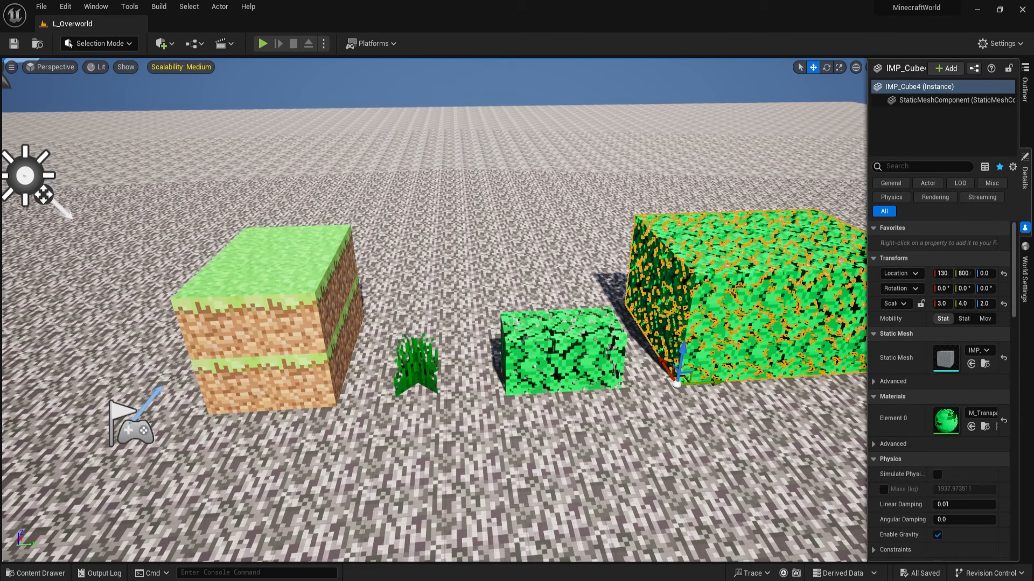
- Enable Generate Abstract Class in DA_Base's class settings, then compile, save and close the blueprint
{"action": "key", "text": "ctrl+space"}
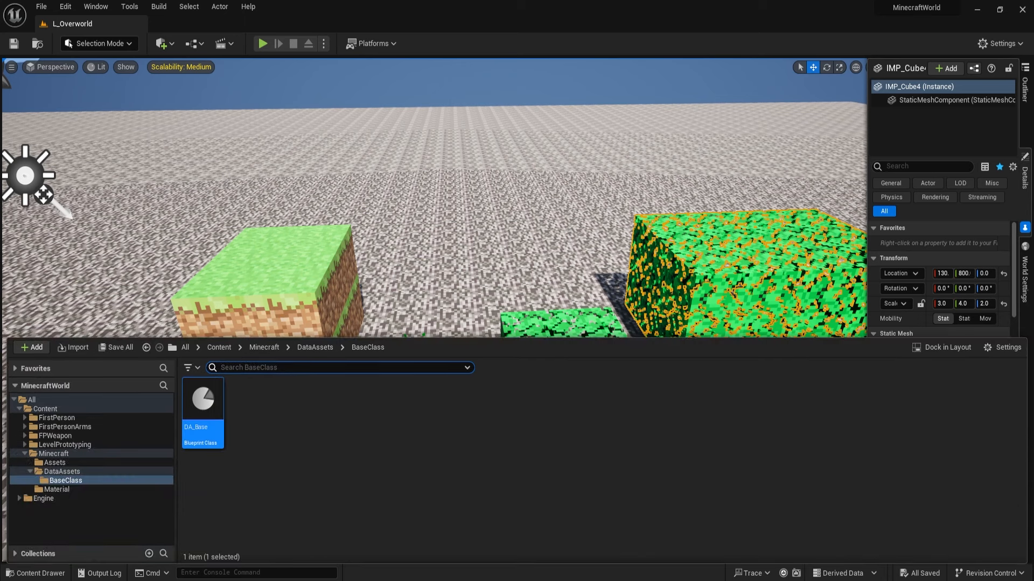
{"action": "double_click", "coordinate": [210, 415]}
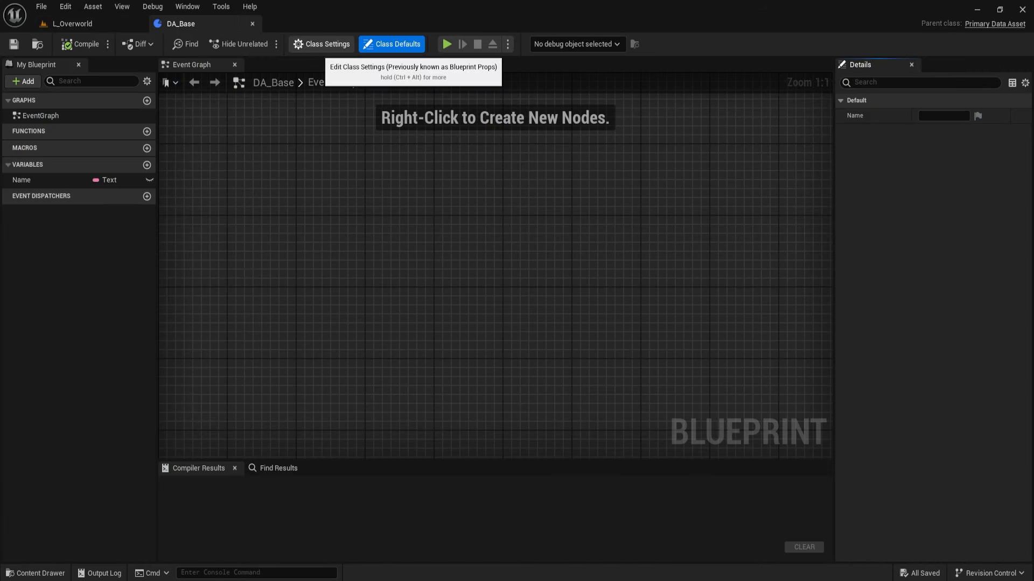
{"action": "left_click", "coordinate": [322, 45]}
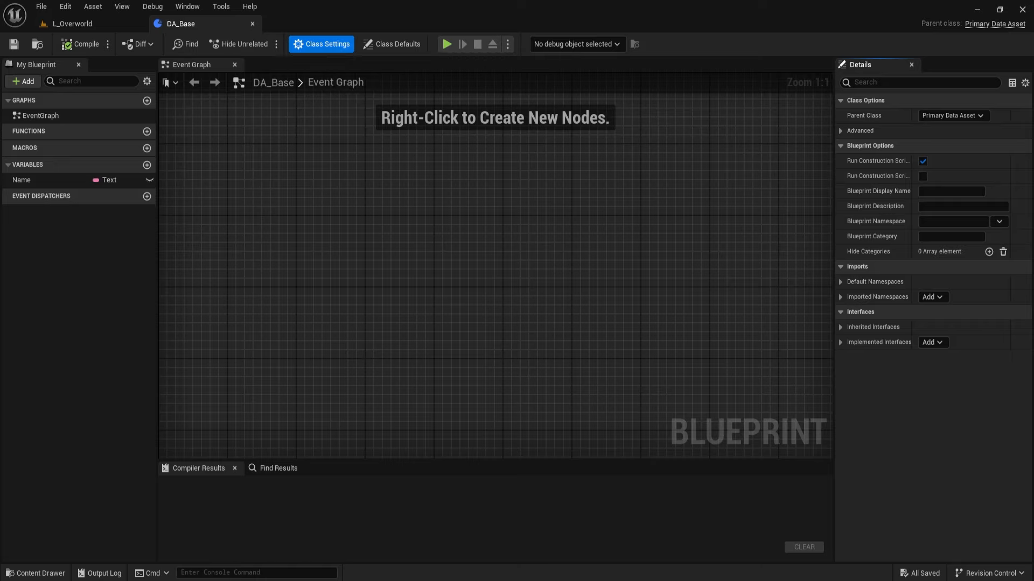
{"action": "left_click", "coordinate": [854, 131]}
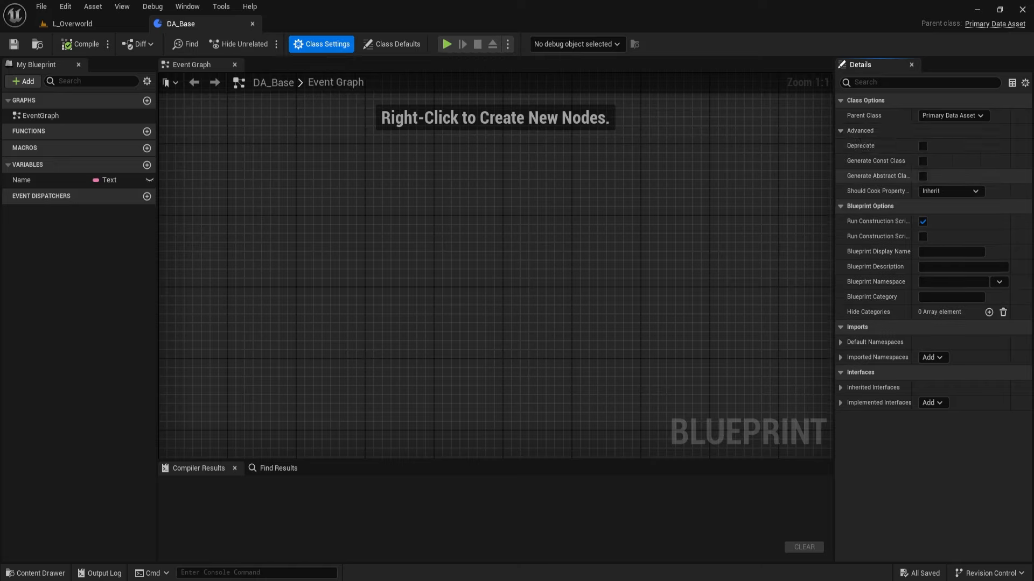
{"action": "left_click", "coordinate": [922, 177]}
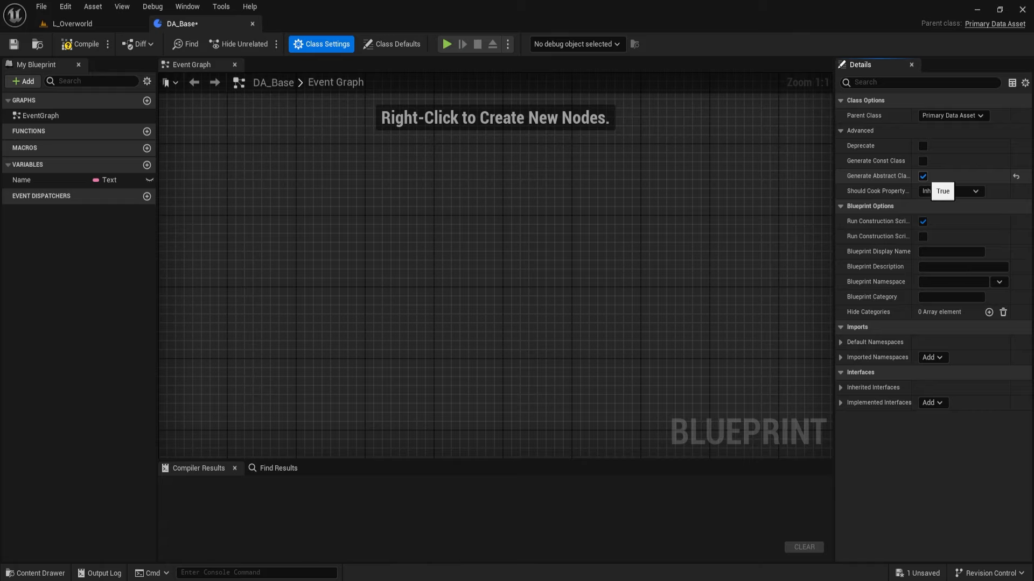
{"action": "left_click", "coordinate": [81, 44]}
{"action": "left_click", "coordinate": [14, 45]}
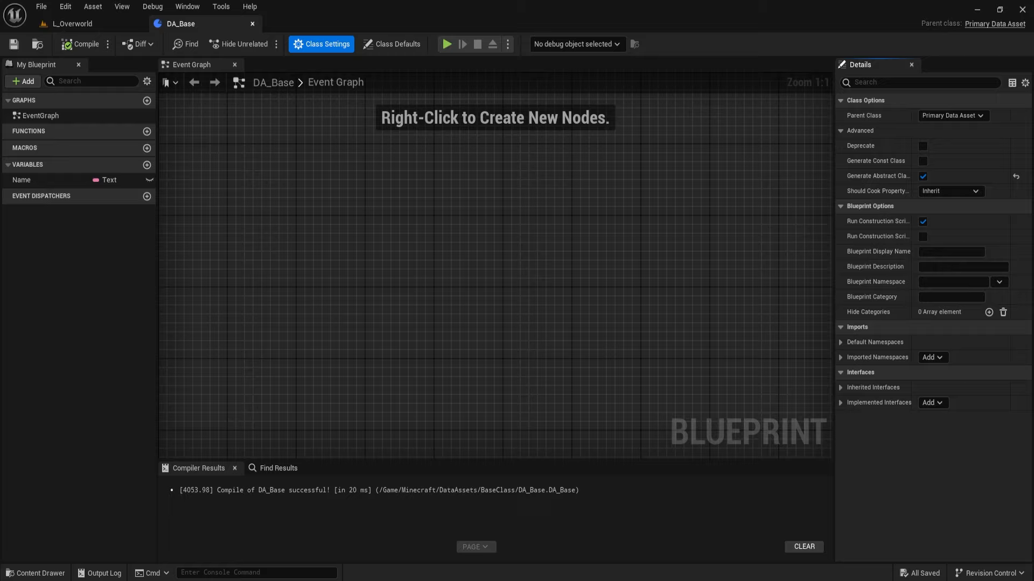
{"action": "left_click", "coordinate": [252, 23]}
- Create a child Blueprint class of DA_Base named DA_Blocks, save it and open it
{"action": "key", "text": "ctrl+space"}
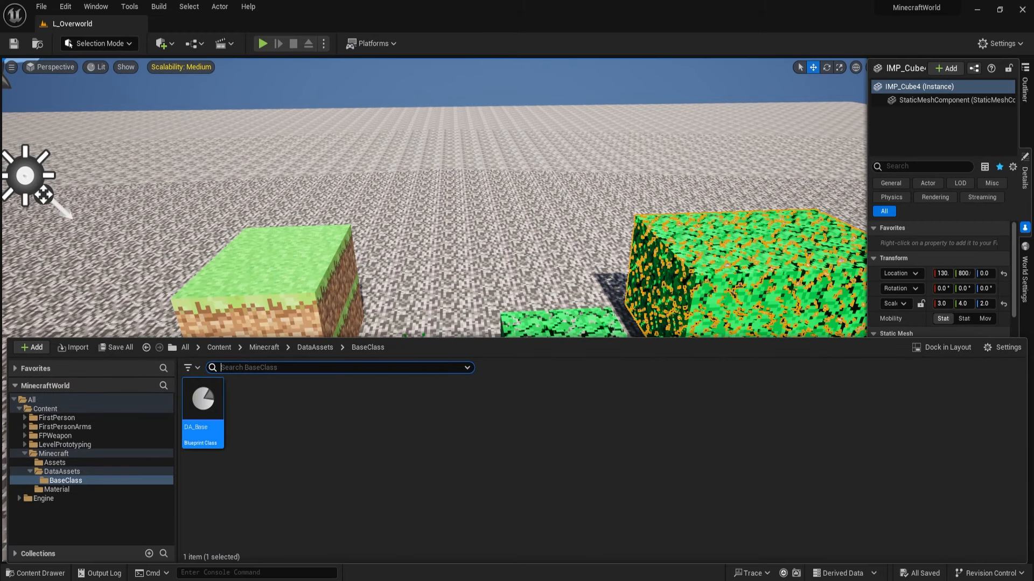
{"action": "right_click", "coordinate": [209, 410]}
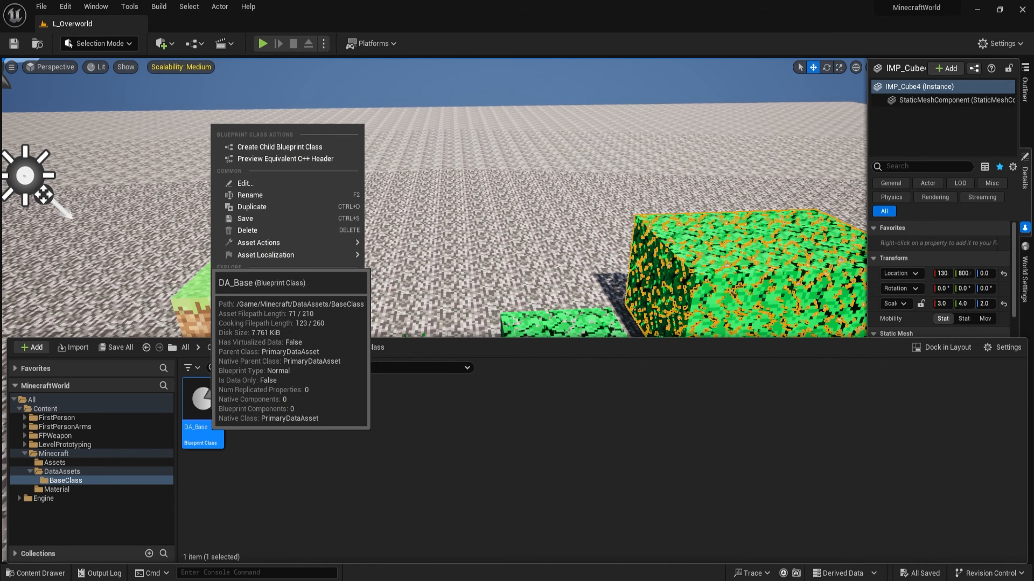
{"action": "left_click", "coordinate": [269, 147]}
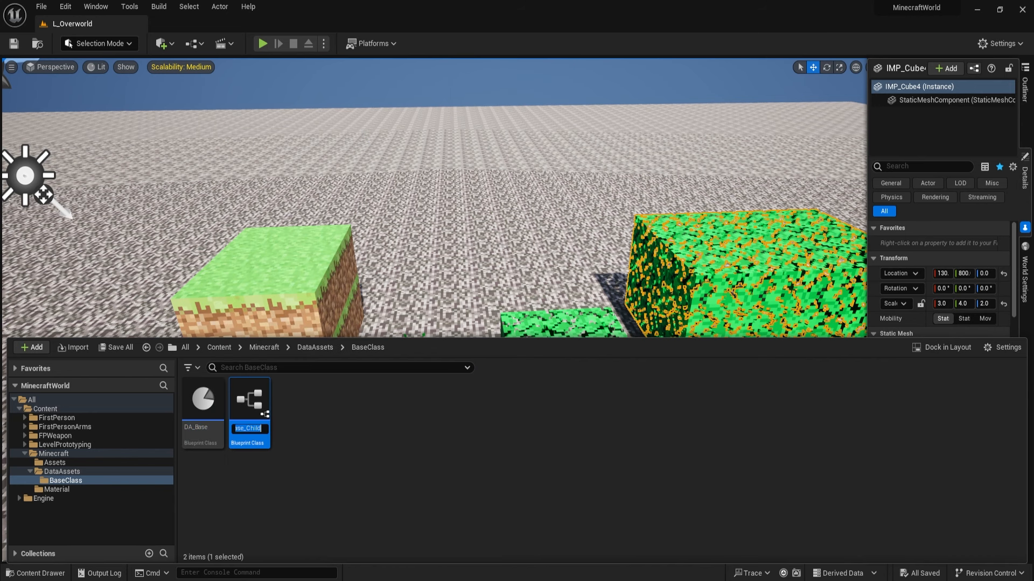
{"action": "type", "text": "DA_Blocks"}
{"action": "key", "text": "Return"}
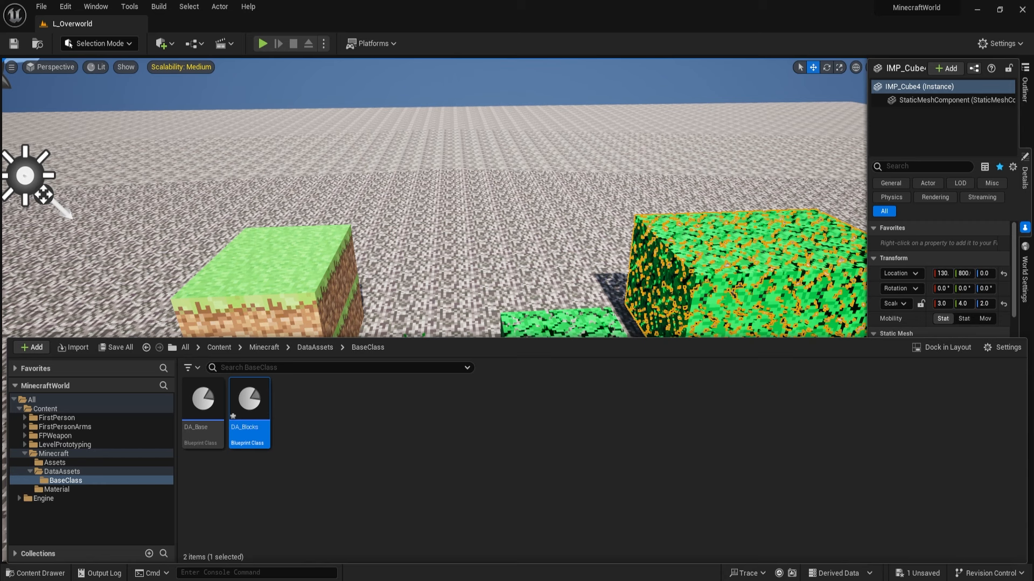
{"action": "key", "text": "ctrl+s"}
{"action": "double_click", "coordinate": [249, 417]}
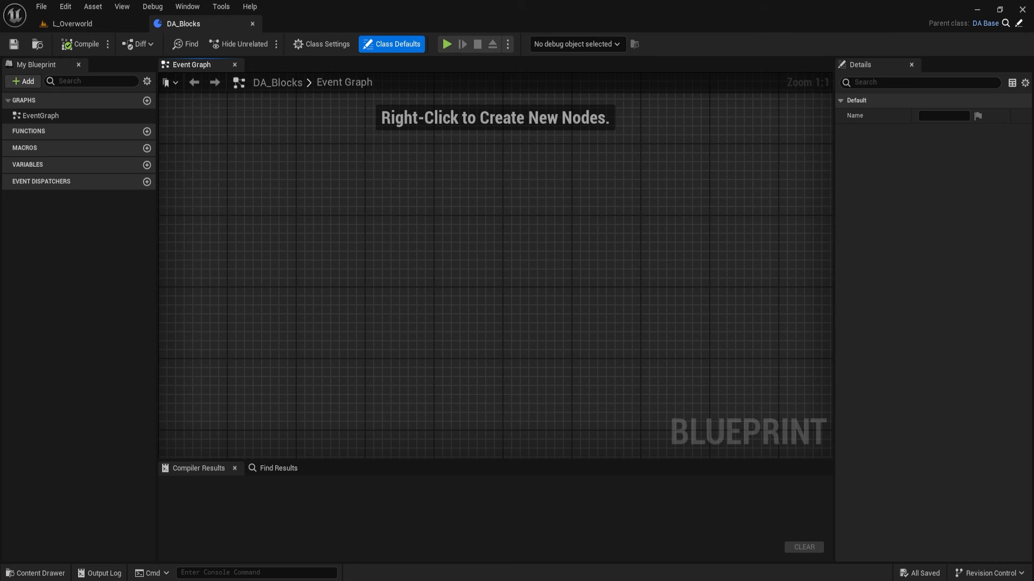
{"action": "right_click_drag", "start_coordinate": [431, 290], "coordinate": [449, 303]}
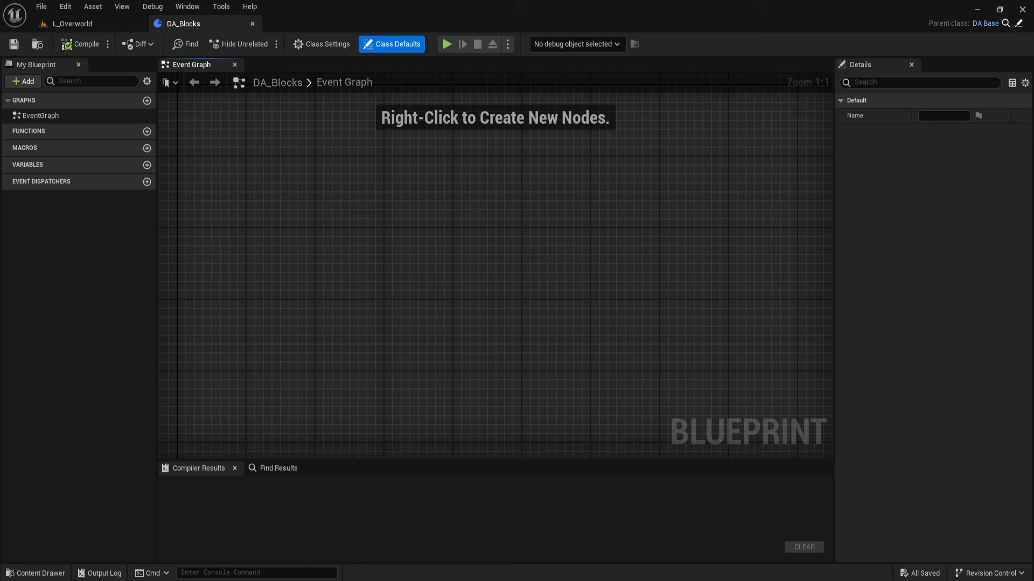
{"action": "left_click", "coordinate": [72, 23]}
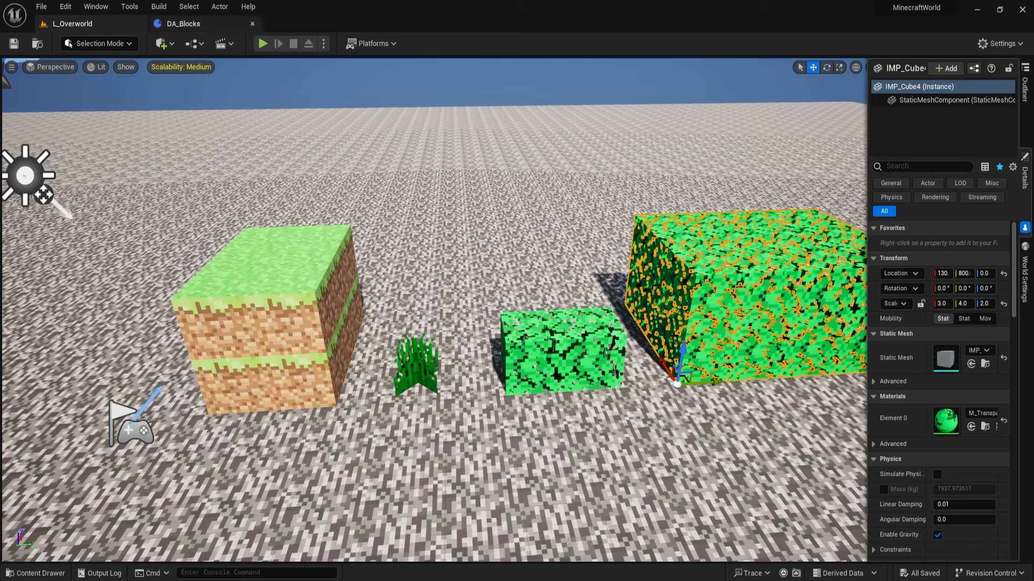
{"action": "left_click", "coordinate": [183, 24]}
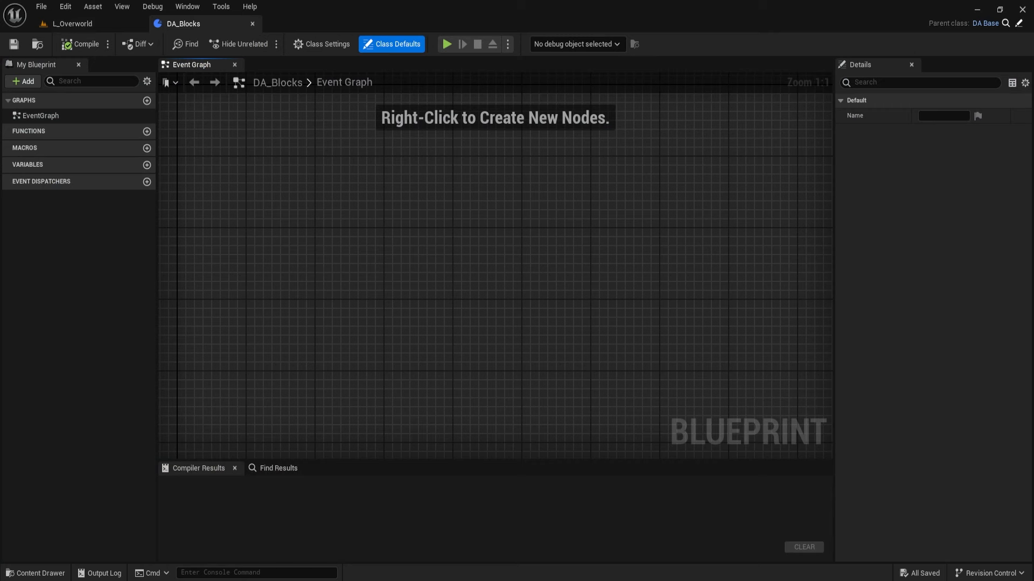
{"action": "right_click_drag", "start_coordinate": [219, 203], "coordinate": [273, 212]}
- Open DA_Base and add a function named SetMaterialParameters
{"action": "key", "text": "ctrl+space"}
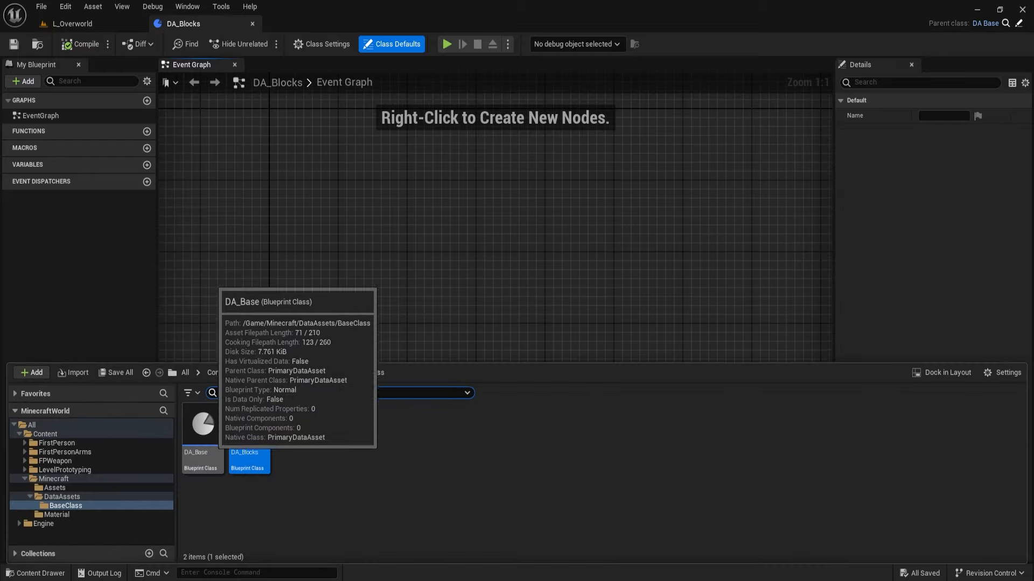
{"action": "double_click", "coordinate": [203, 425]}
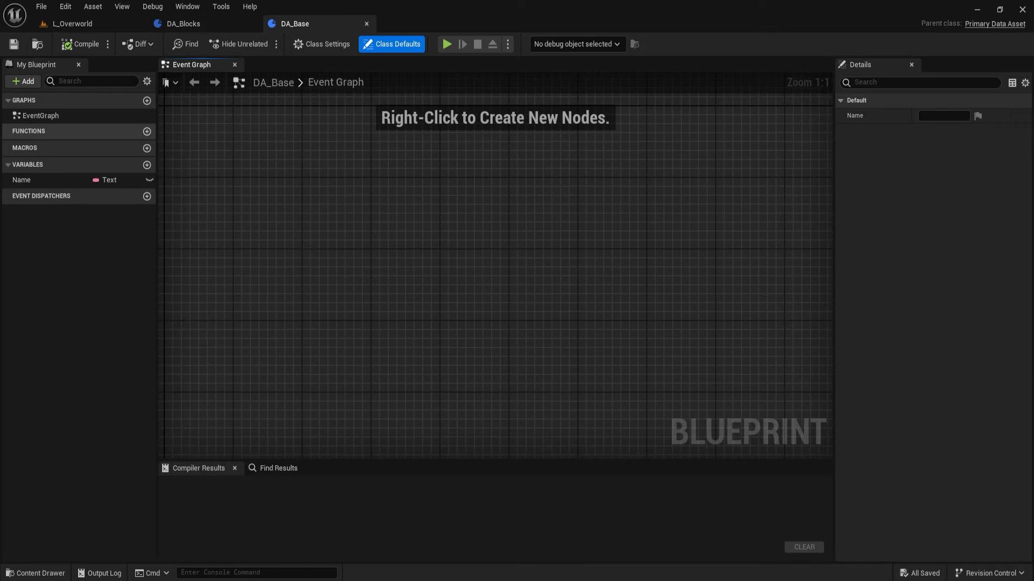
{"action": "left_click", "coordinate": [147, 131]}
{"action": "type", "text": "S"}
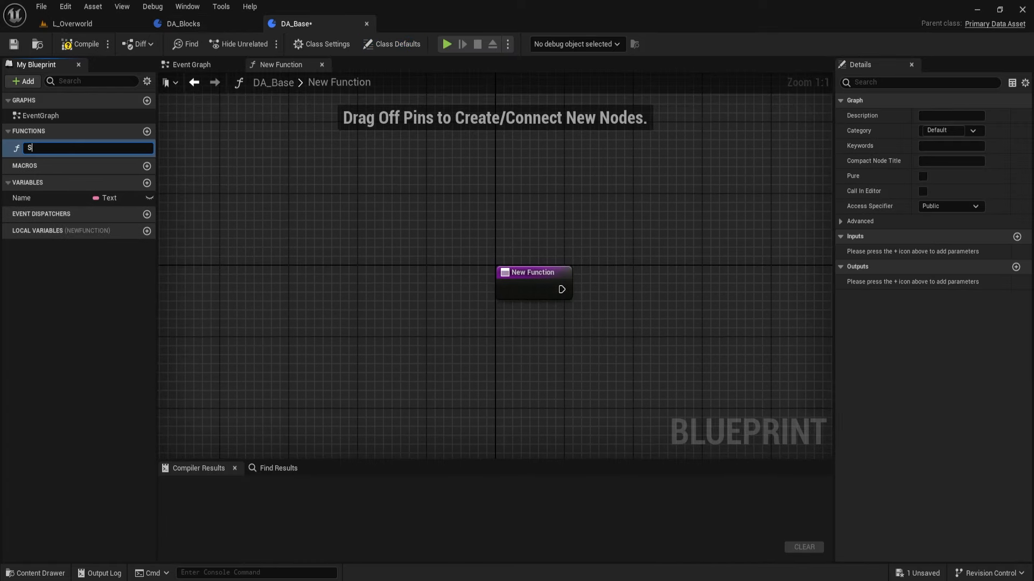
{"action": "type", "text": "etMaterialParameters"}
{"action": "key", "text": "Return"}
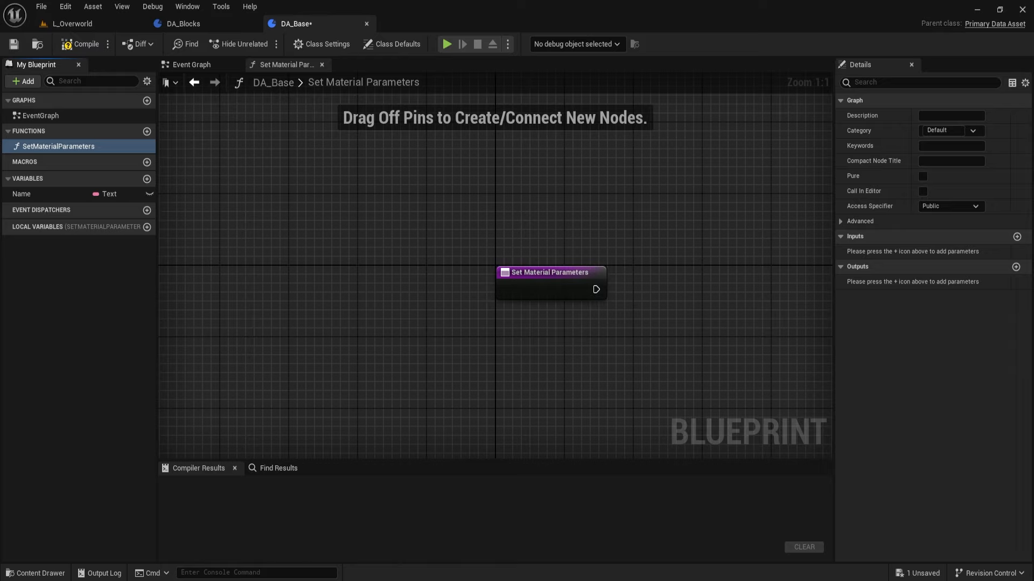
{"action": "right_click_drag", "start_coordinate": [582, 334], "coordinate": [478, 340]}
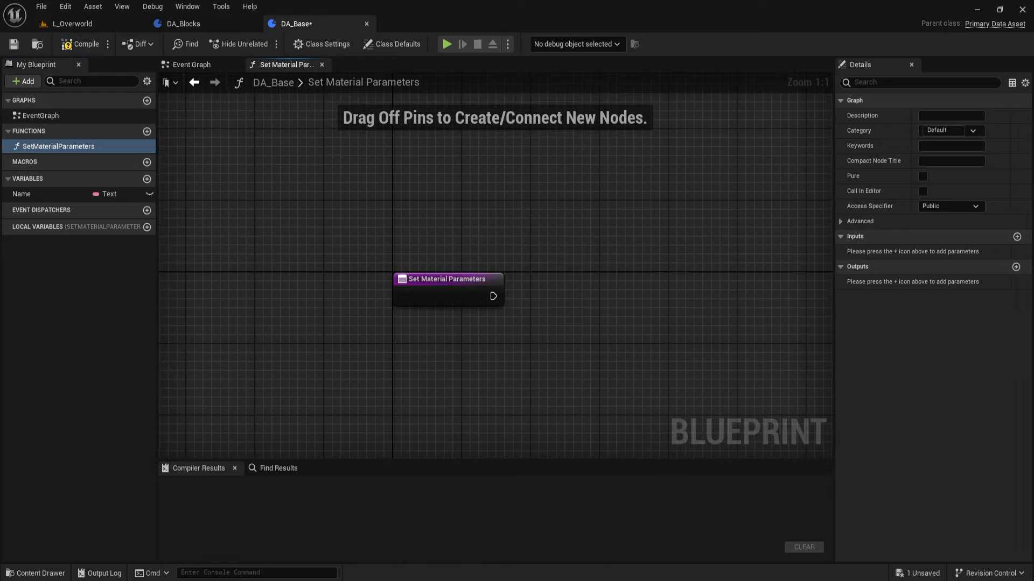